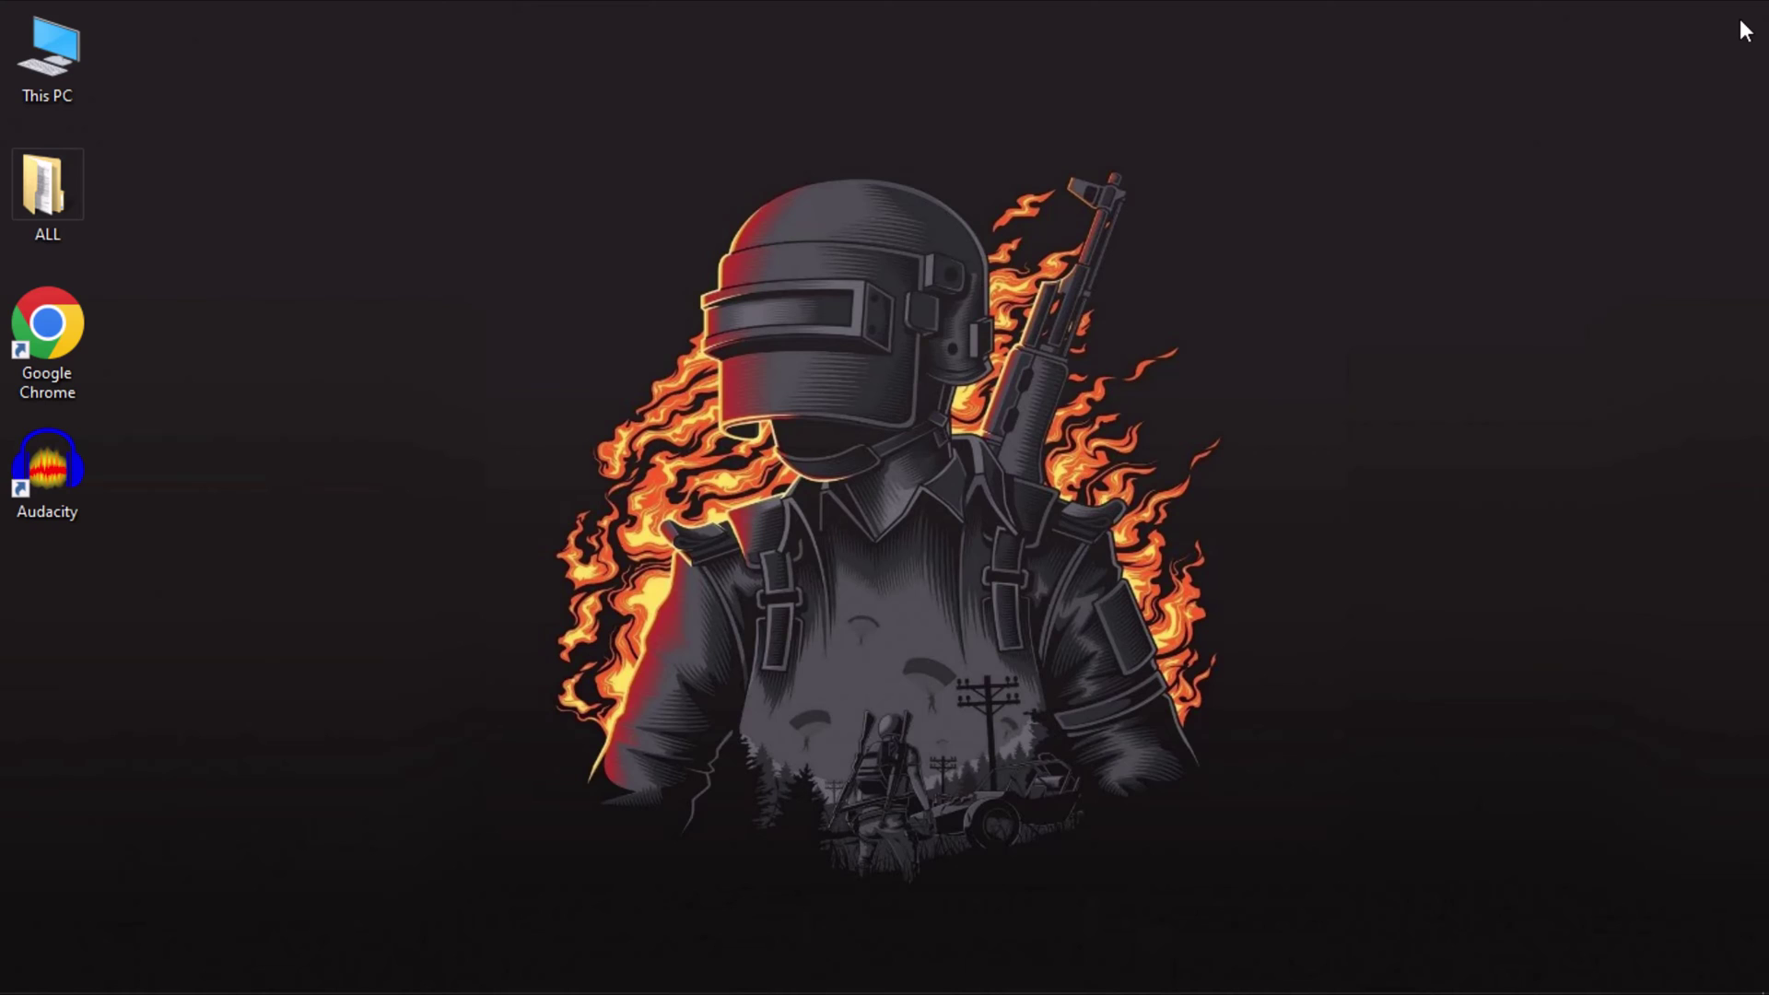
# - Turn off the manual proxy server (192.168.49.1, port 8000) in Network & Internet > Proxy settings
pyautogui.moveTo(175, 990)
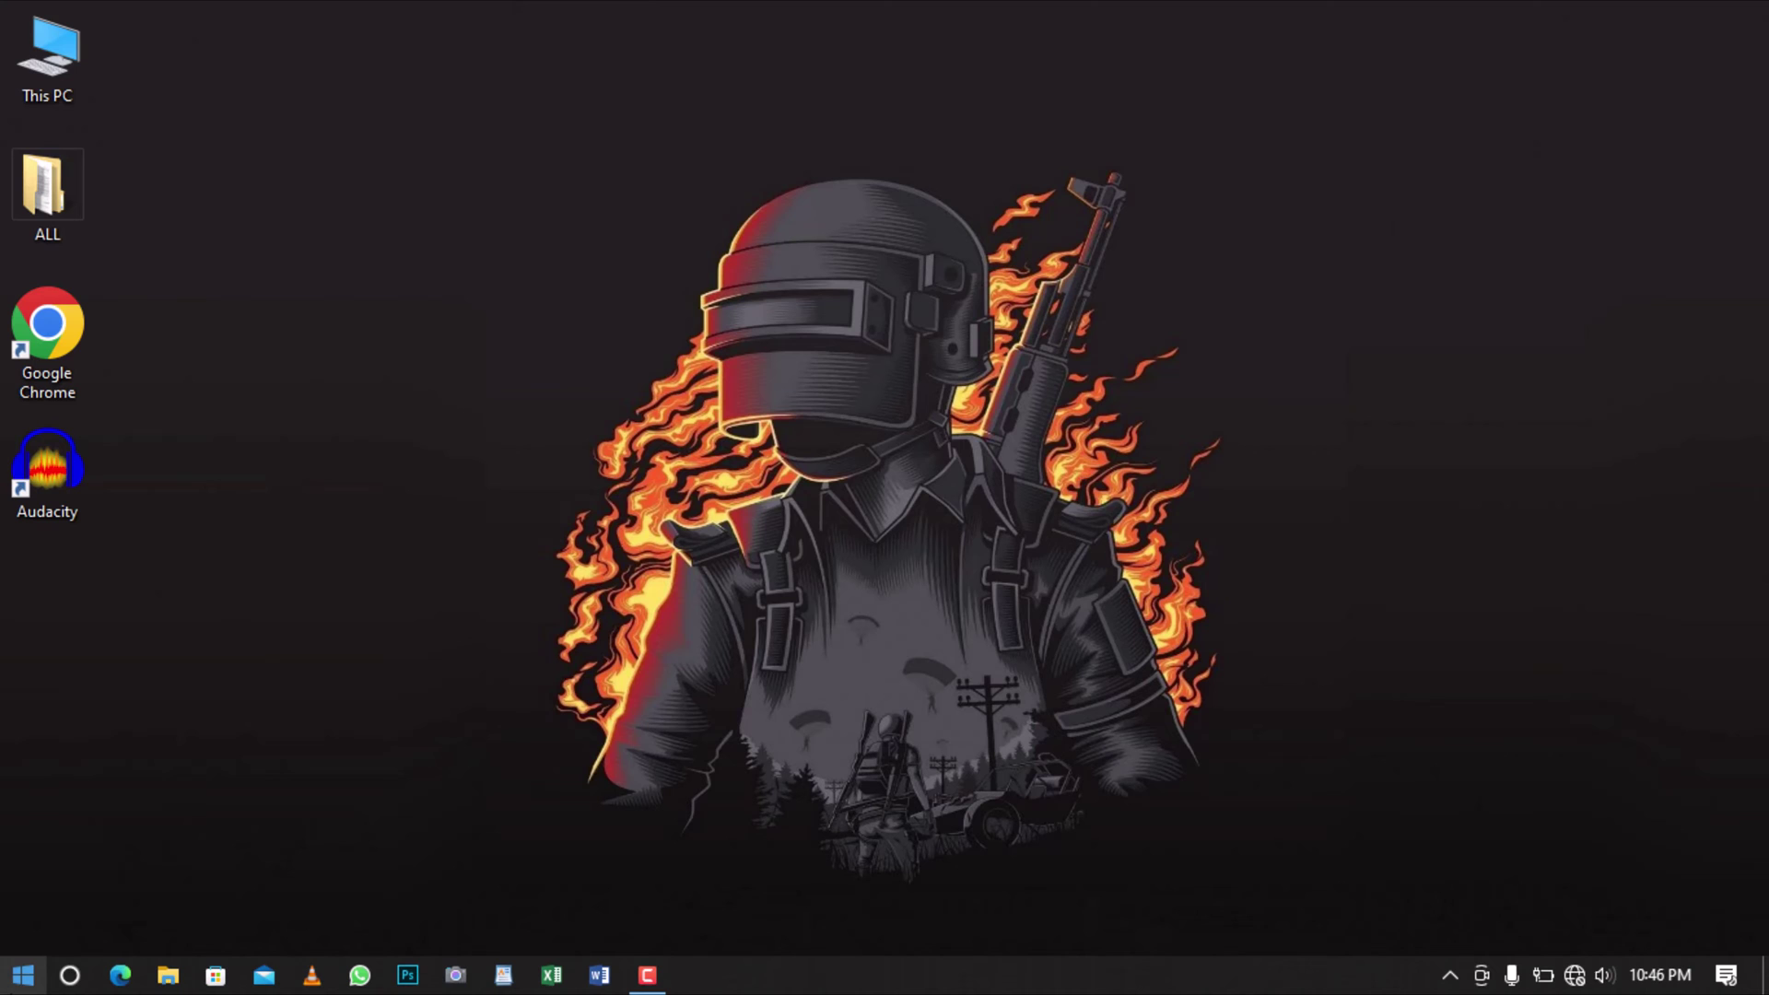
pyautogui.click(23, 975)
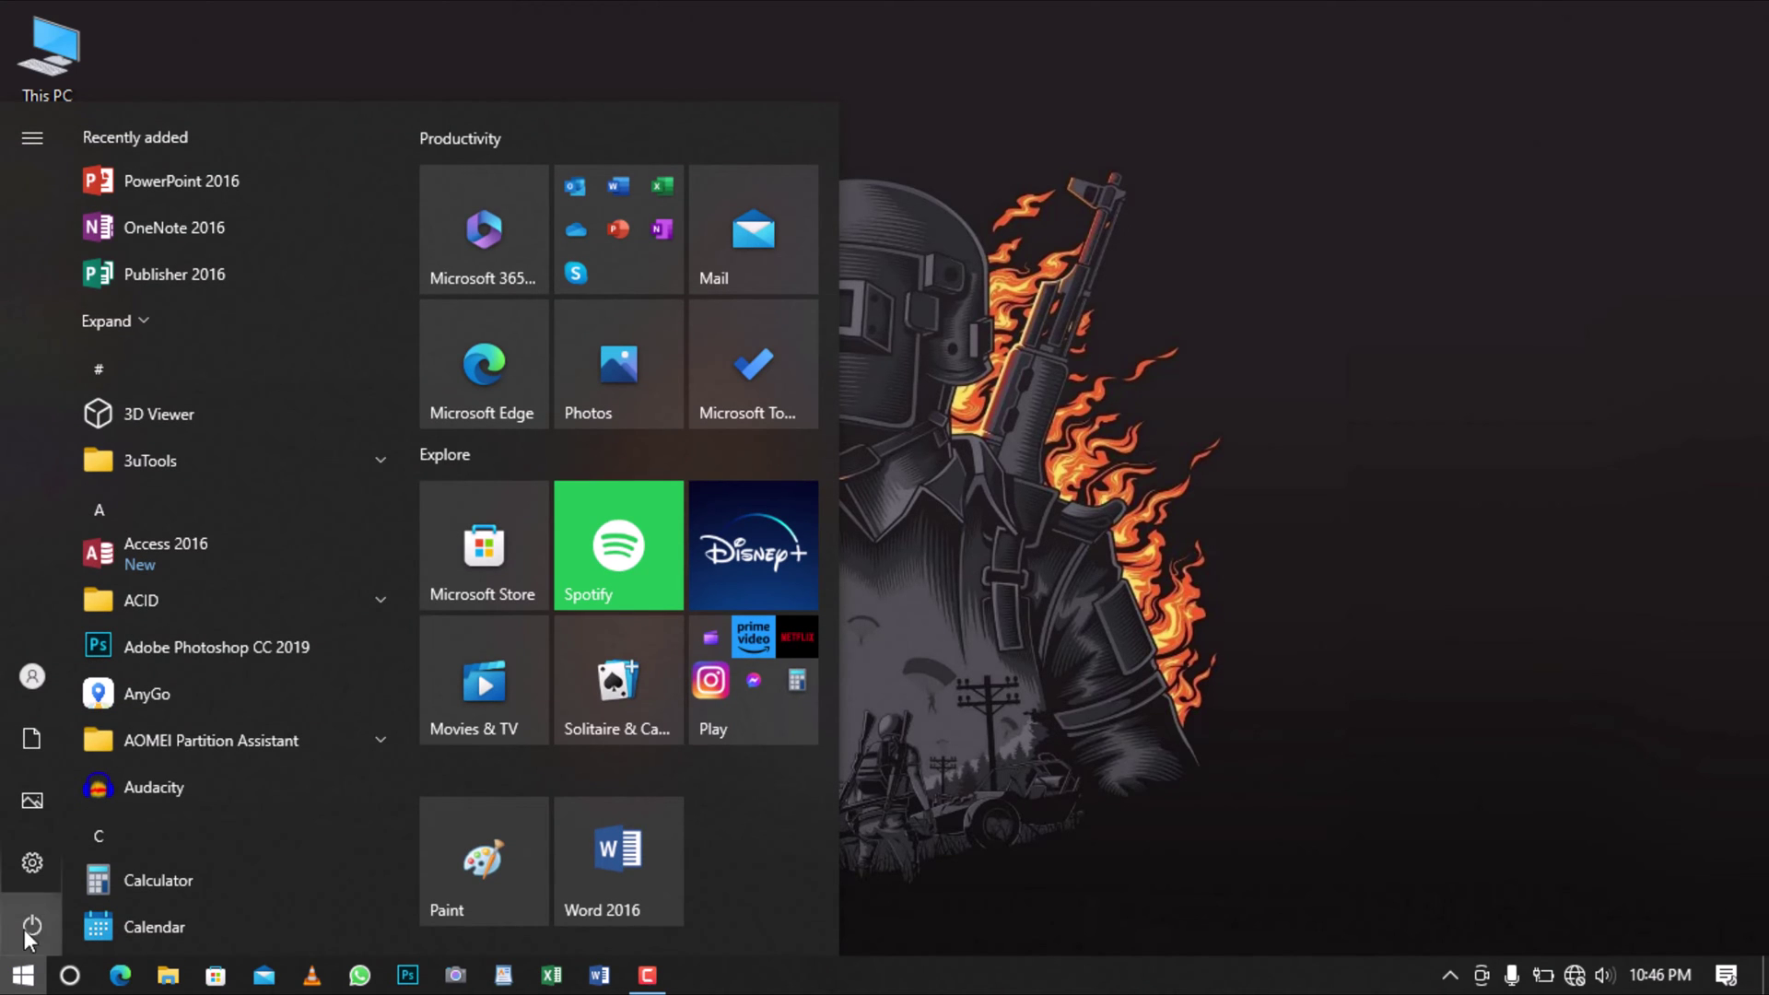
pyautogui.click(37, 866)
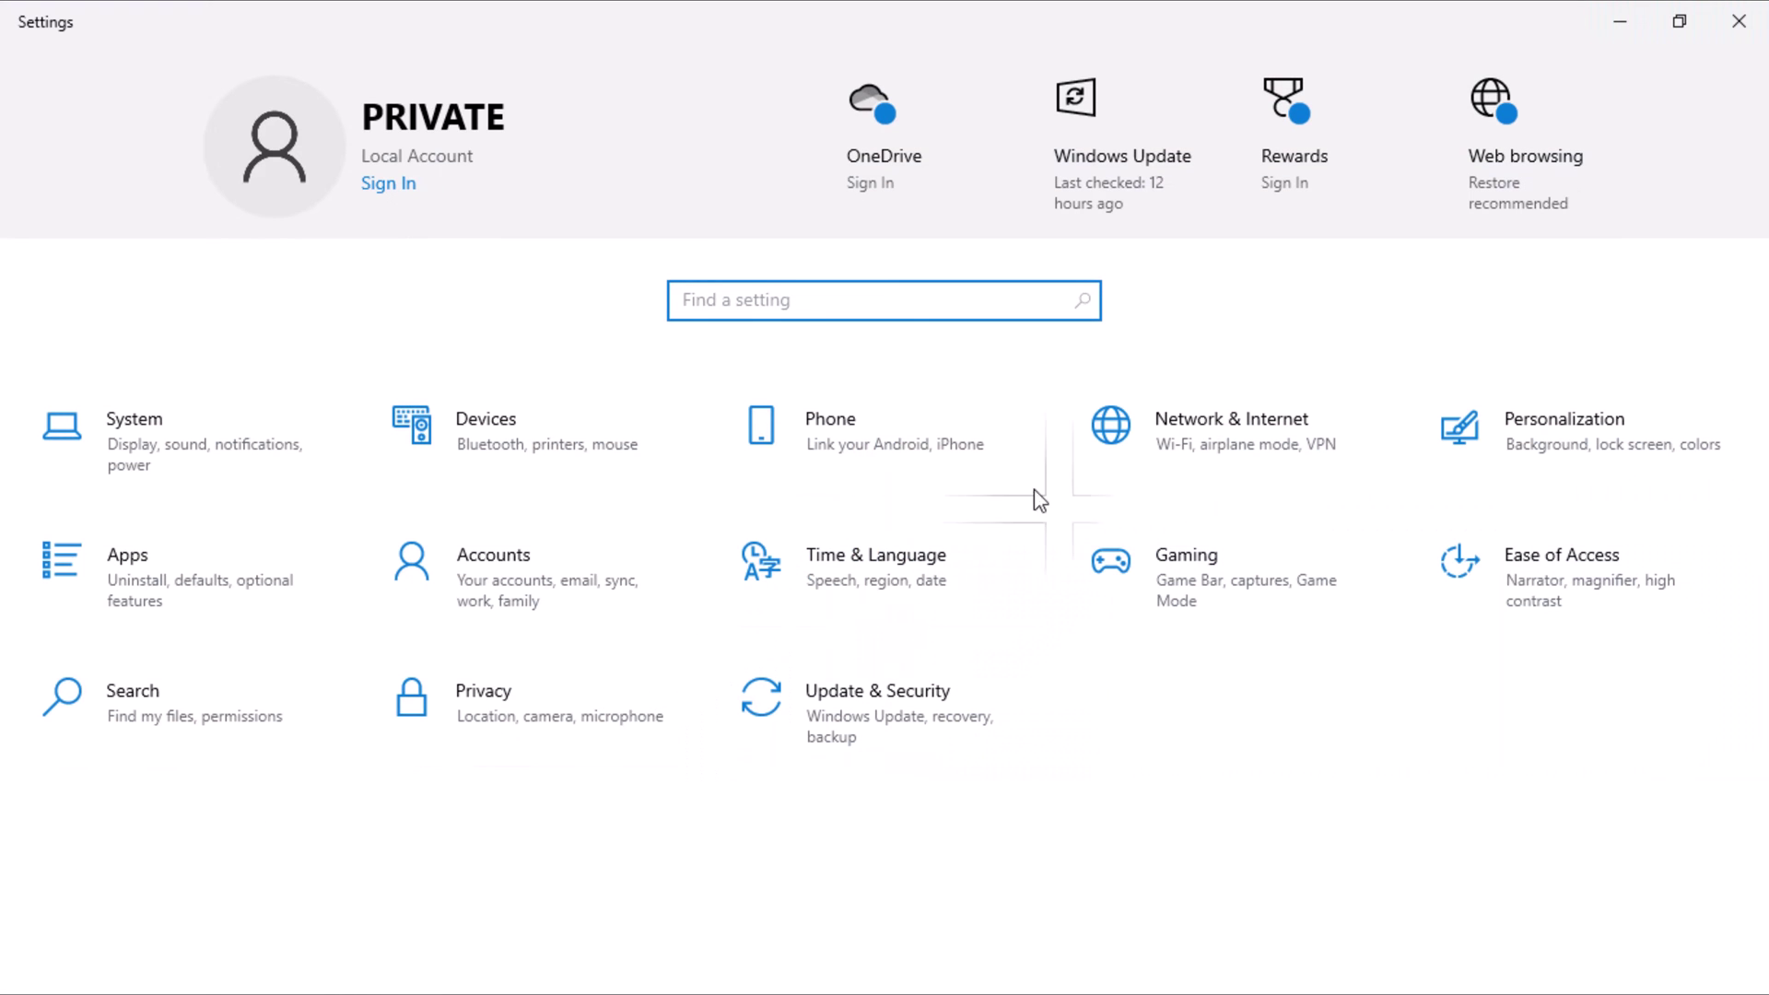
pyautogui.click(1230, 439)
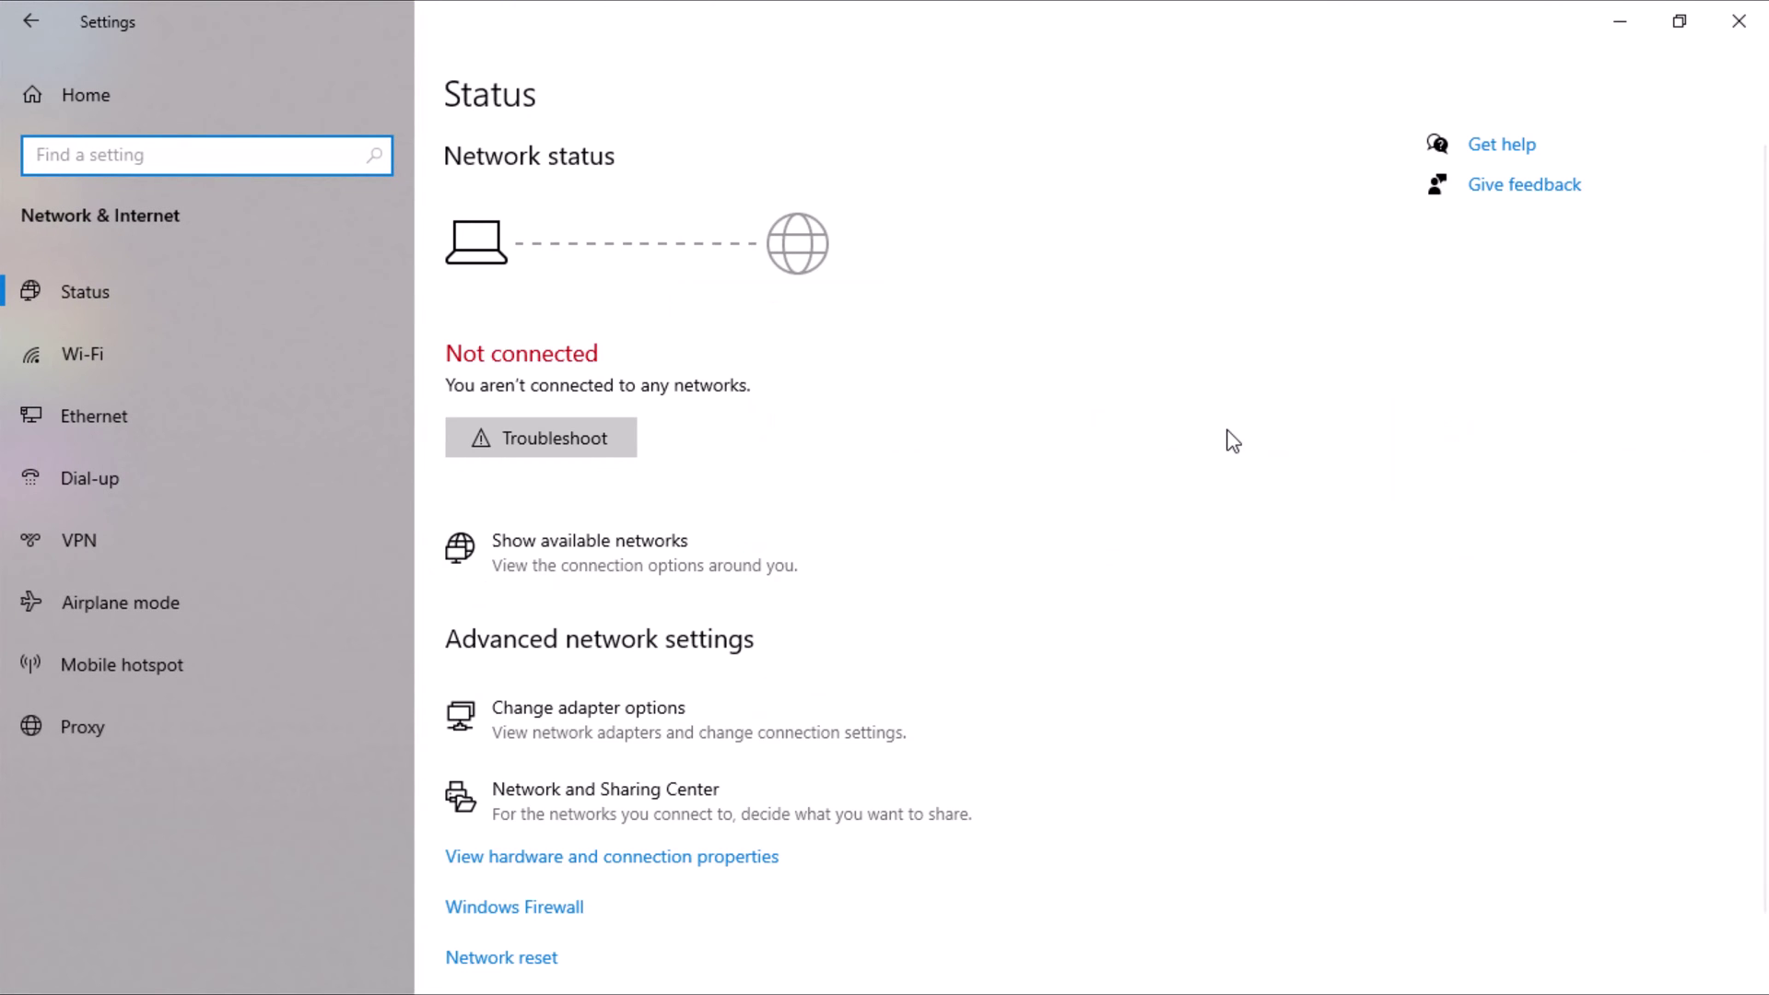
pyautogui.click(163, 728)
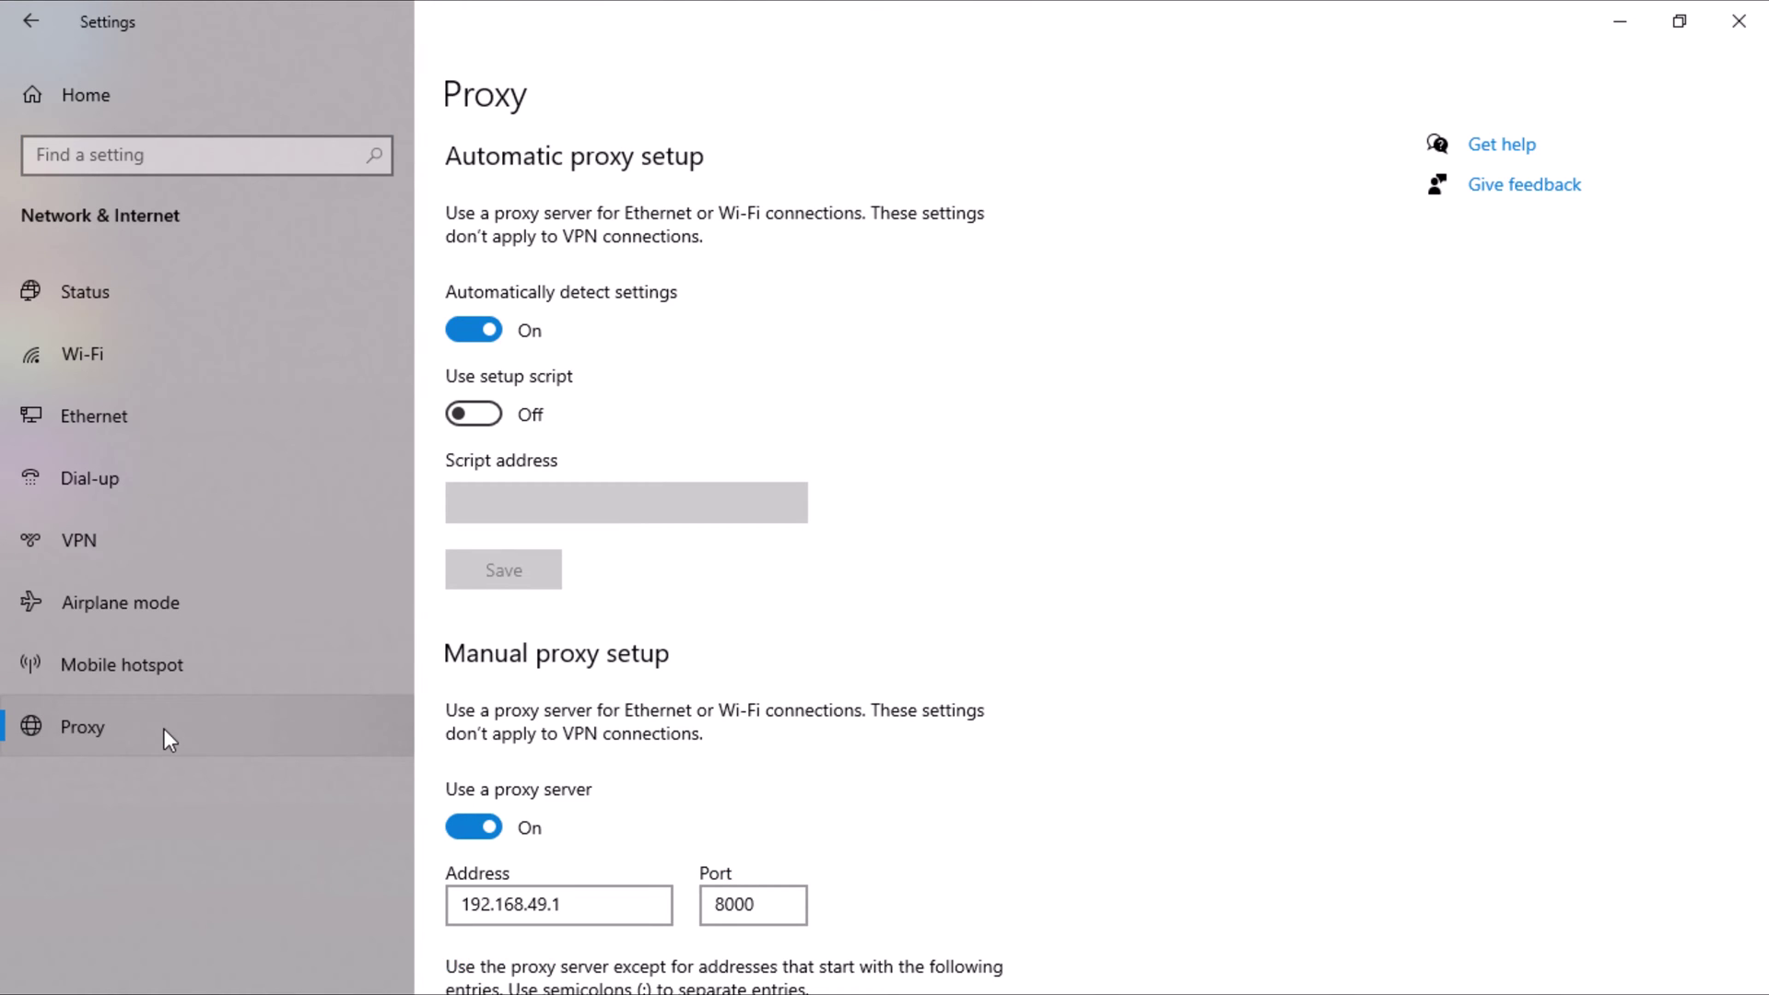
pyautogui.scroll(-3, 751, 763)
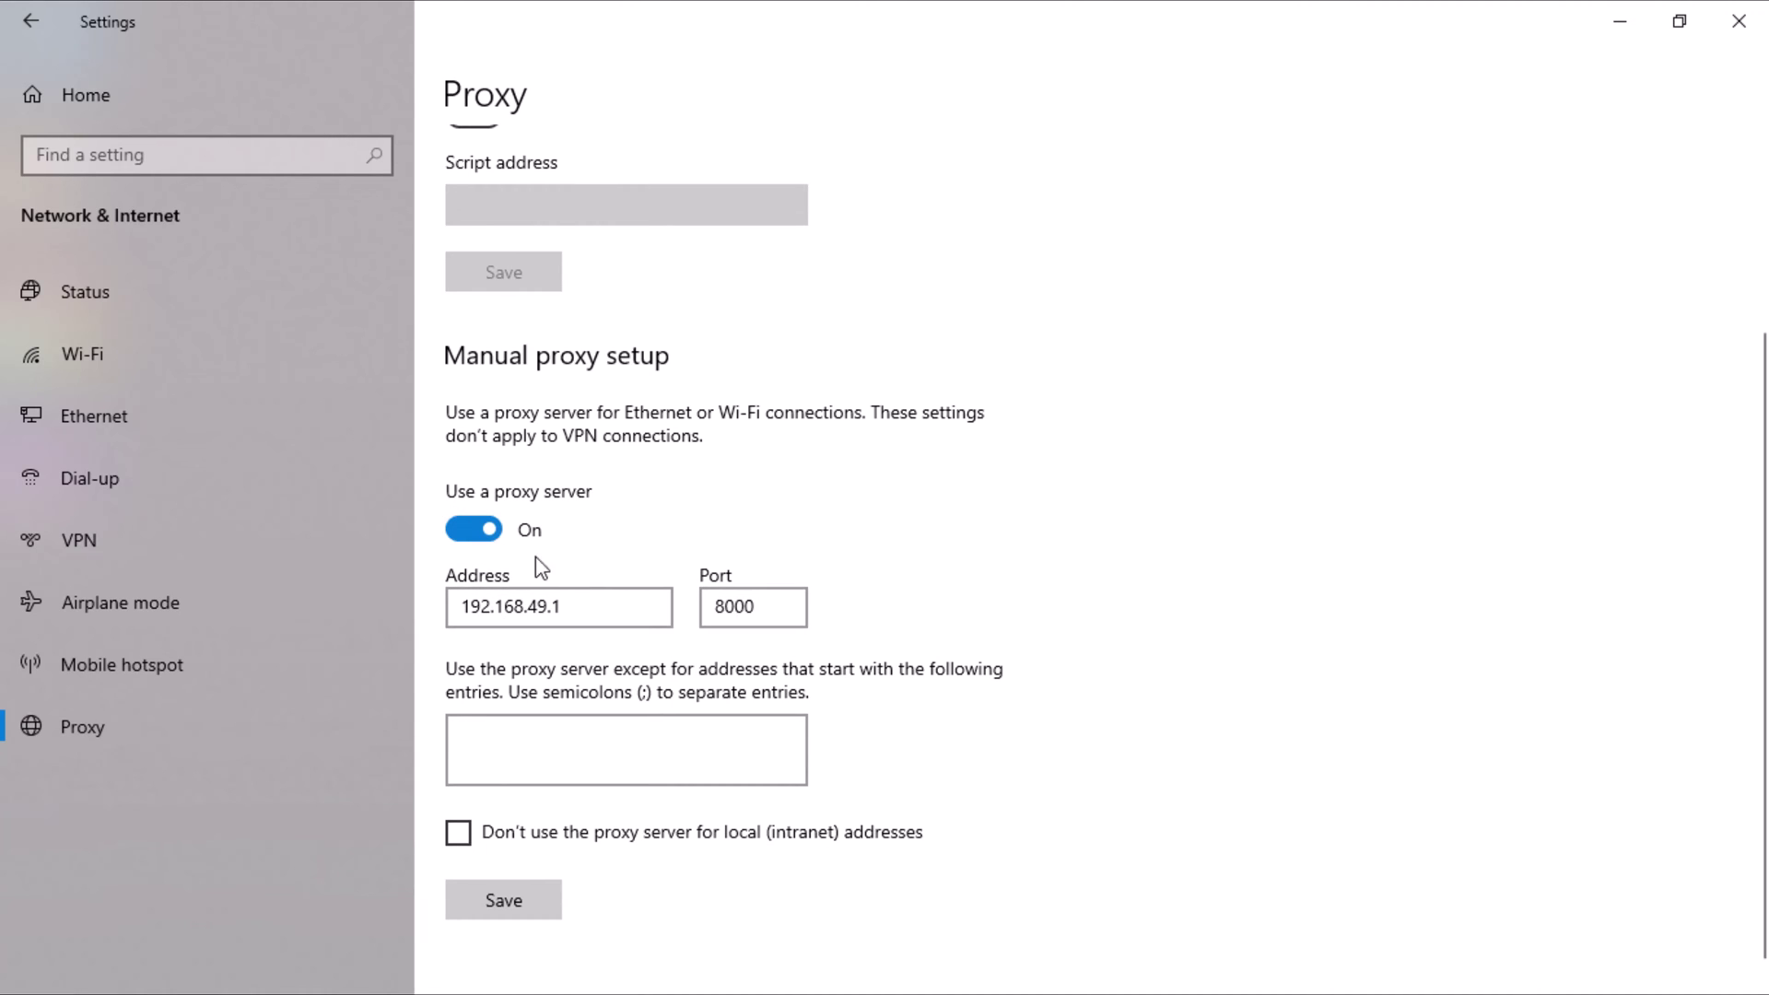
pyautogui.click(494, 536)
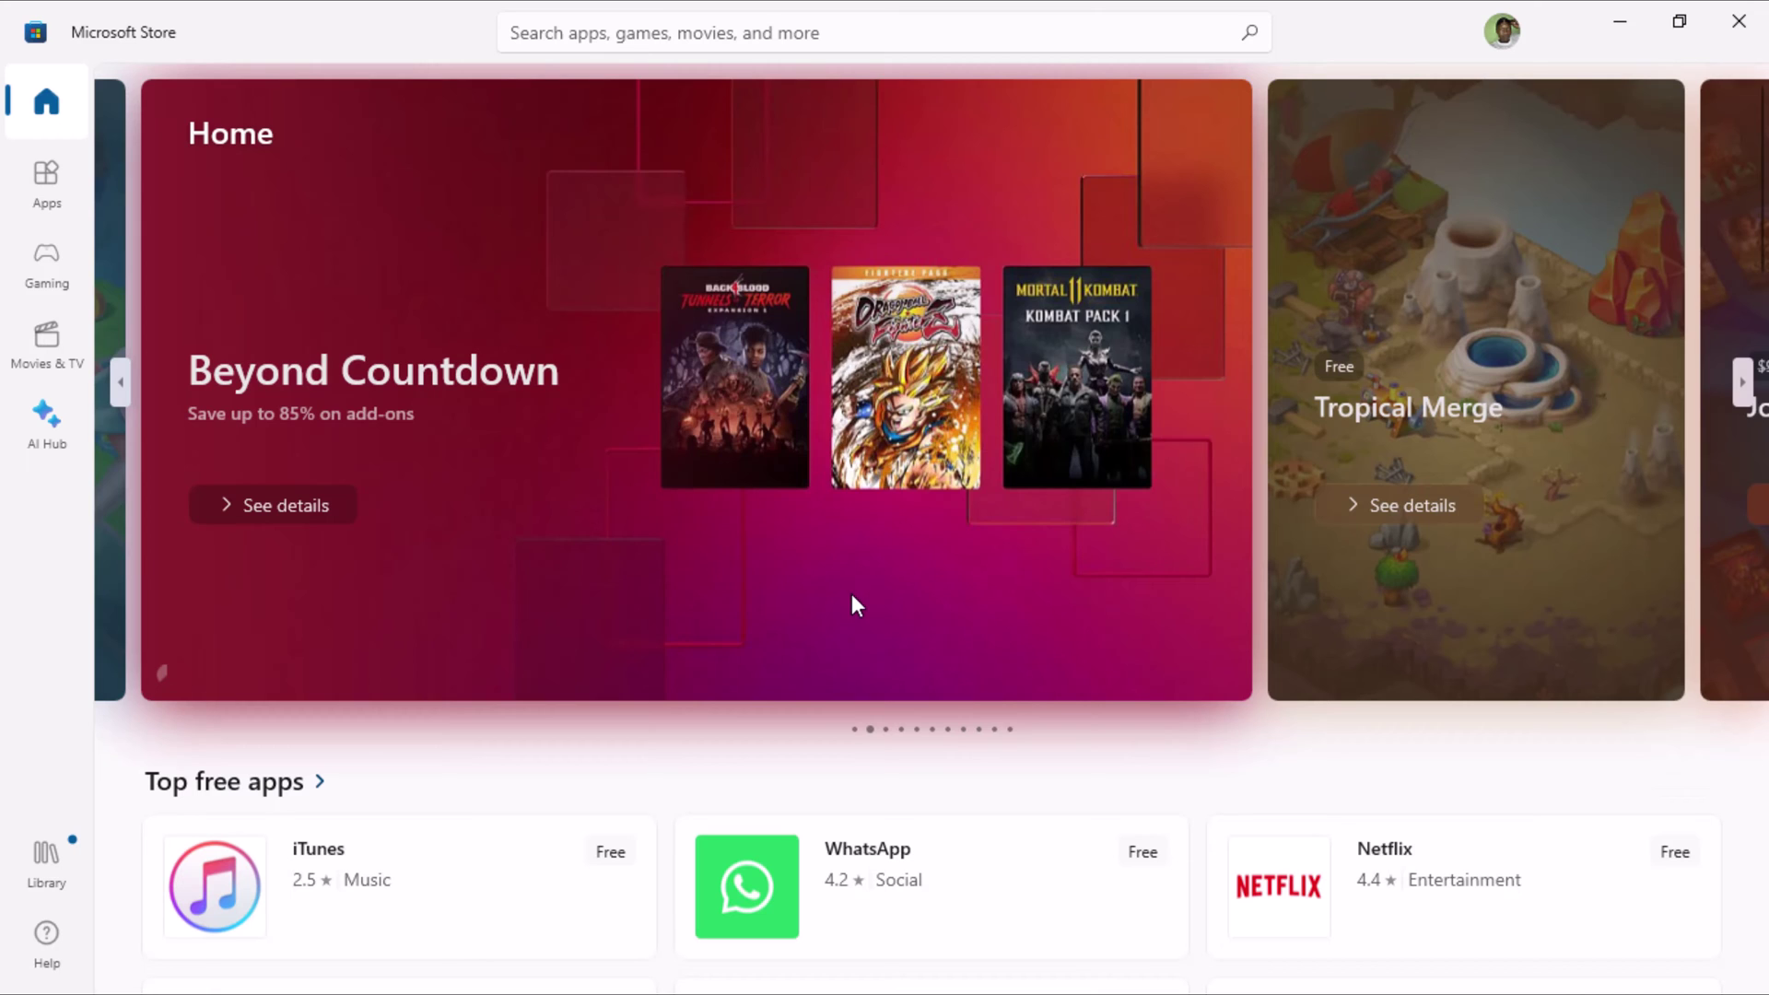
# - Scroll through the Microsoft Store Home page to confirm its apps and games listings load
pyautogui.scroll(-20, 882, 800)
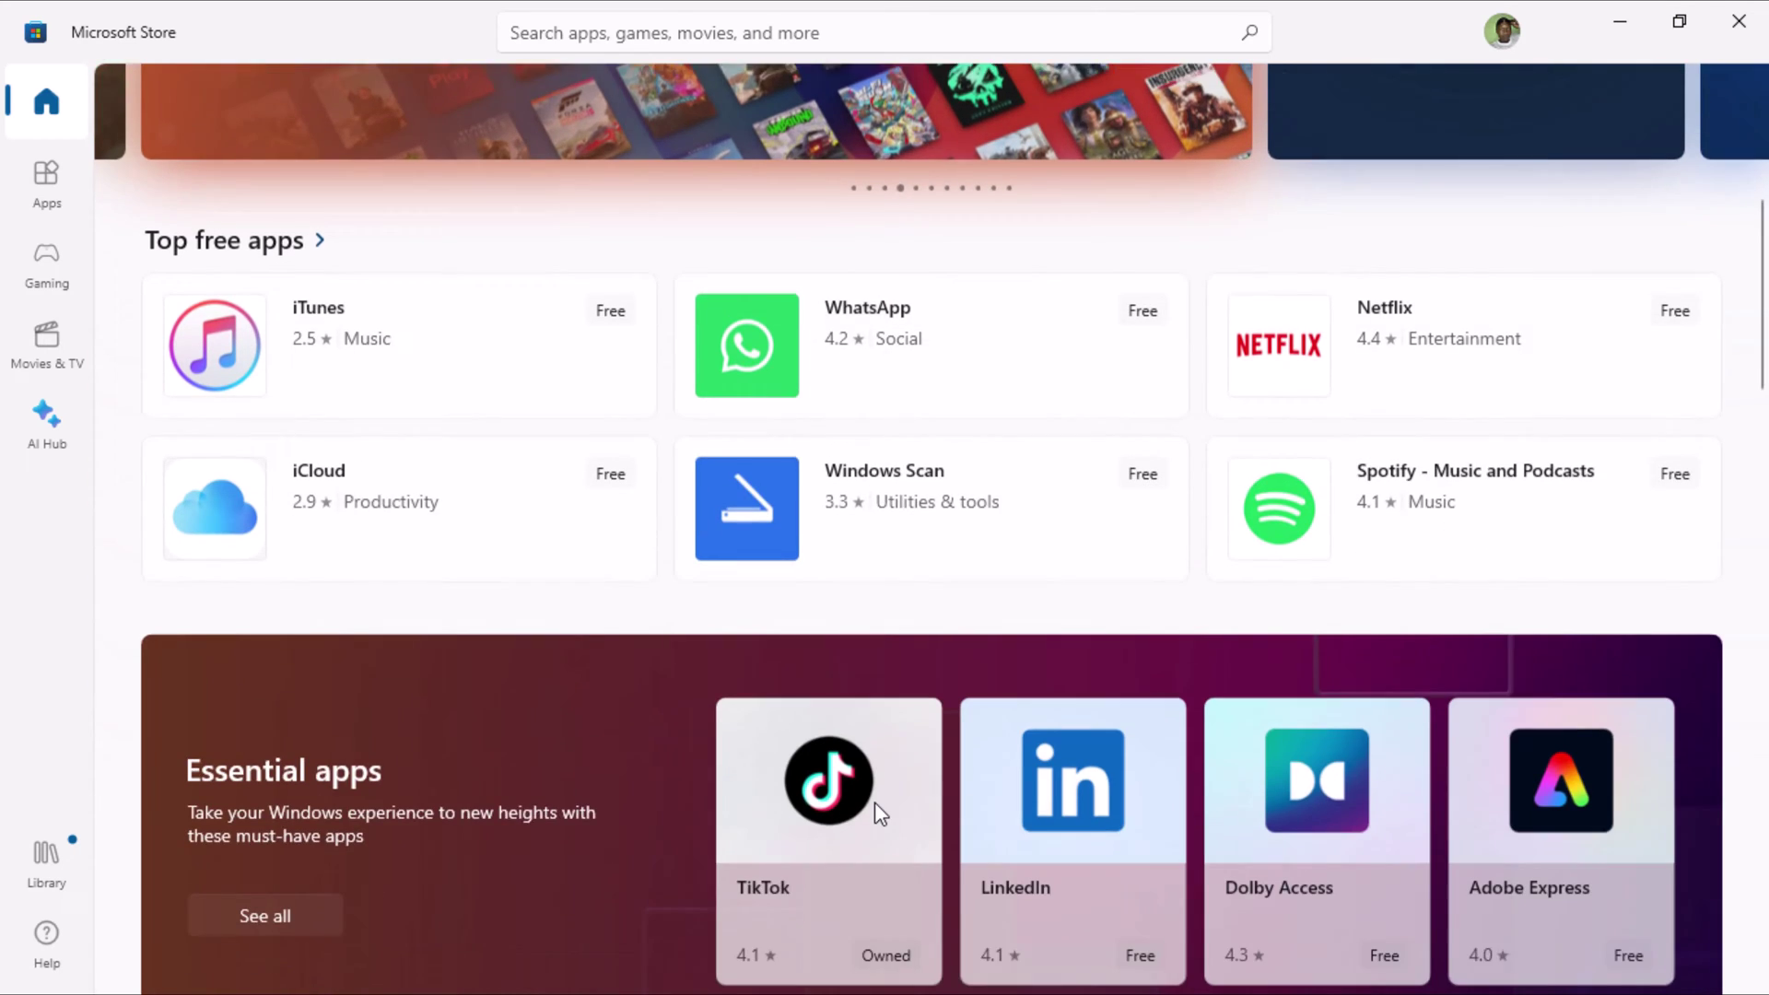
pyautogui.scroll(-3, 875, 811)
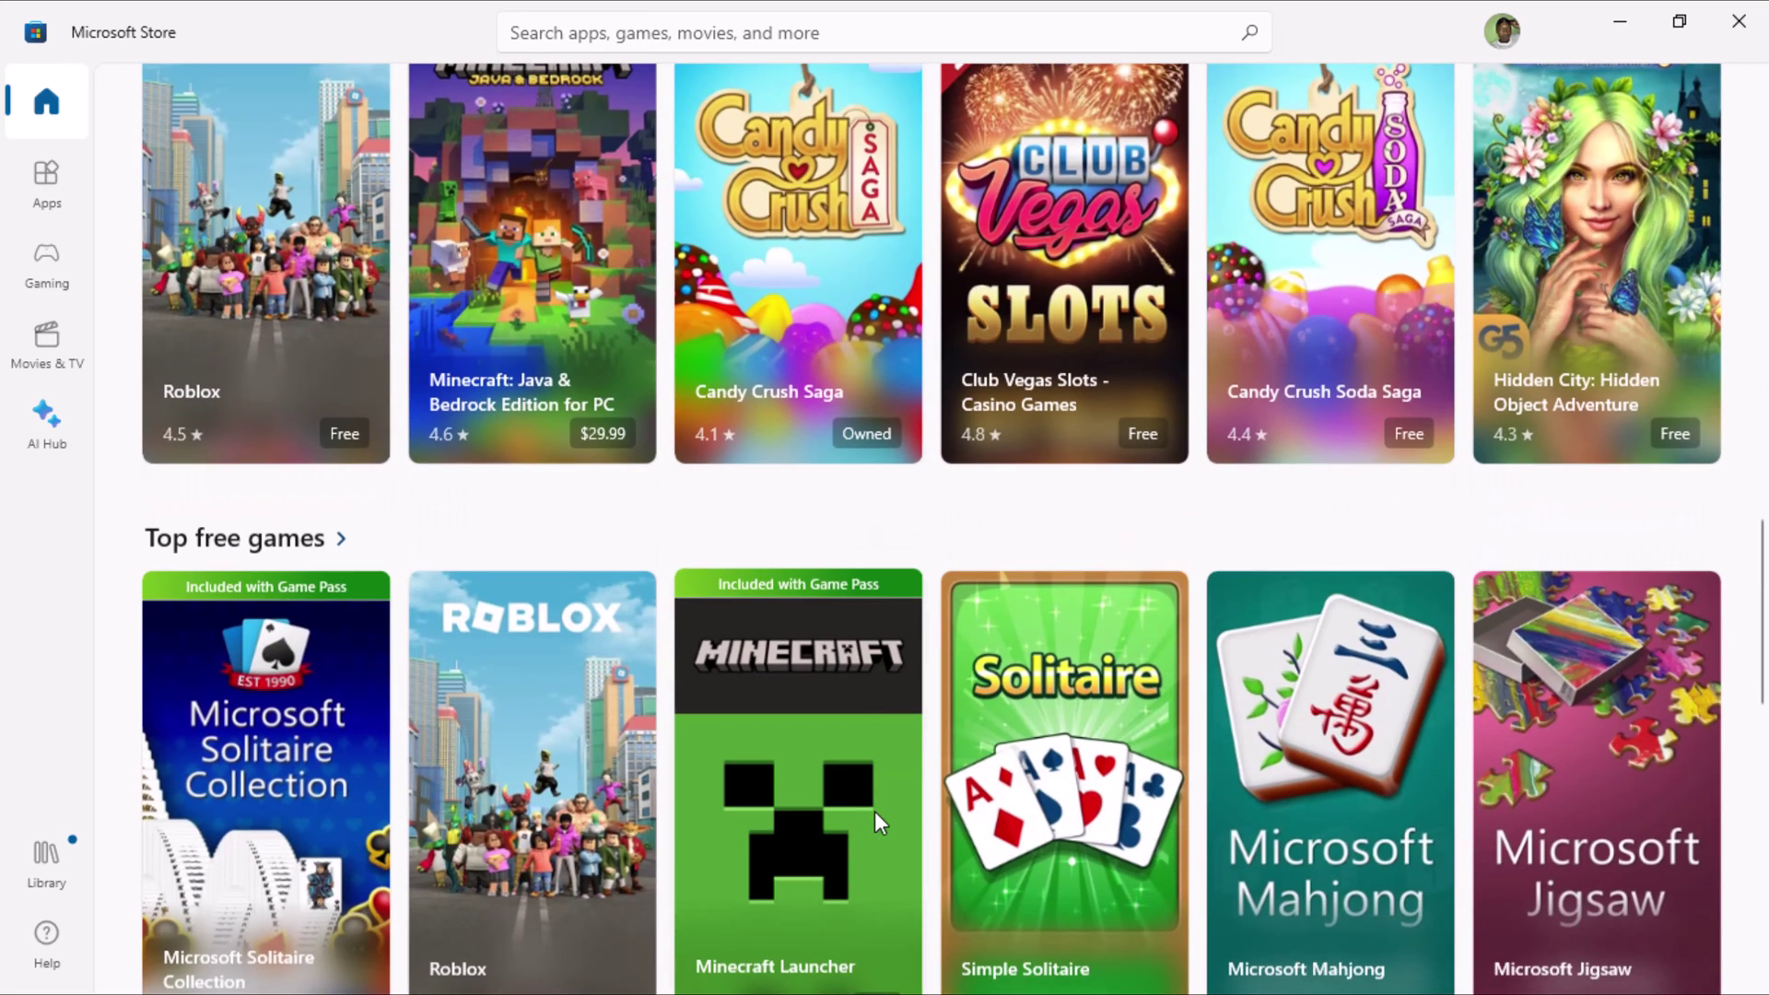
pyautogui.scroll(15, 875, 811)
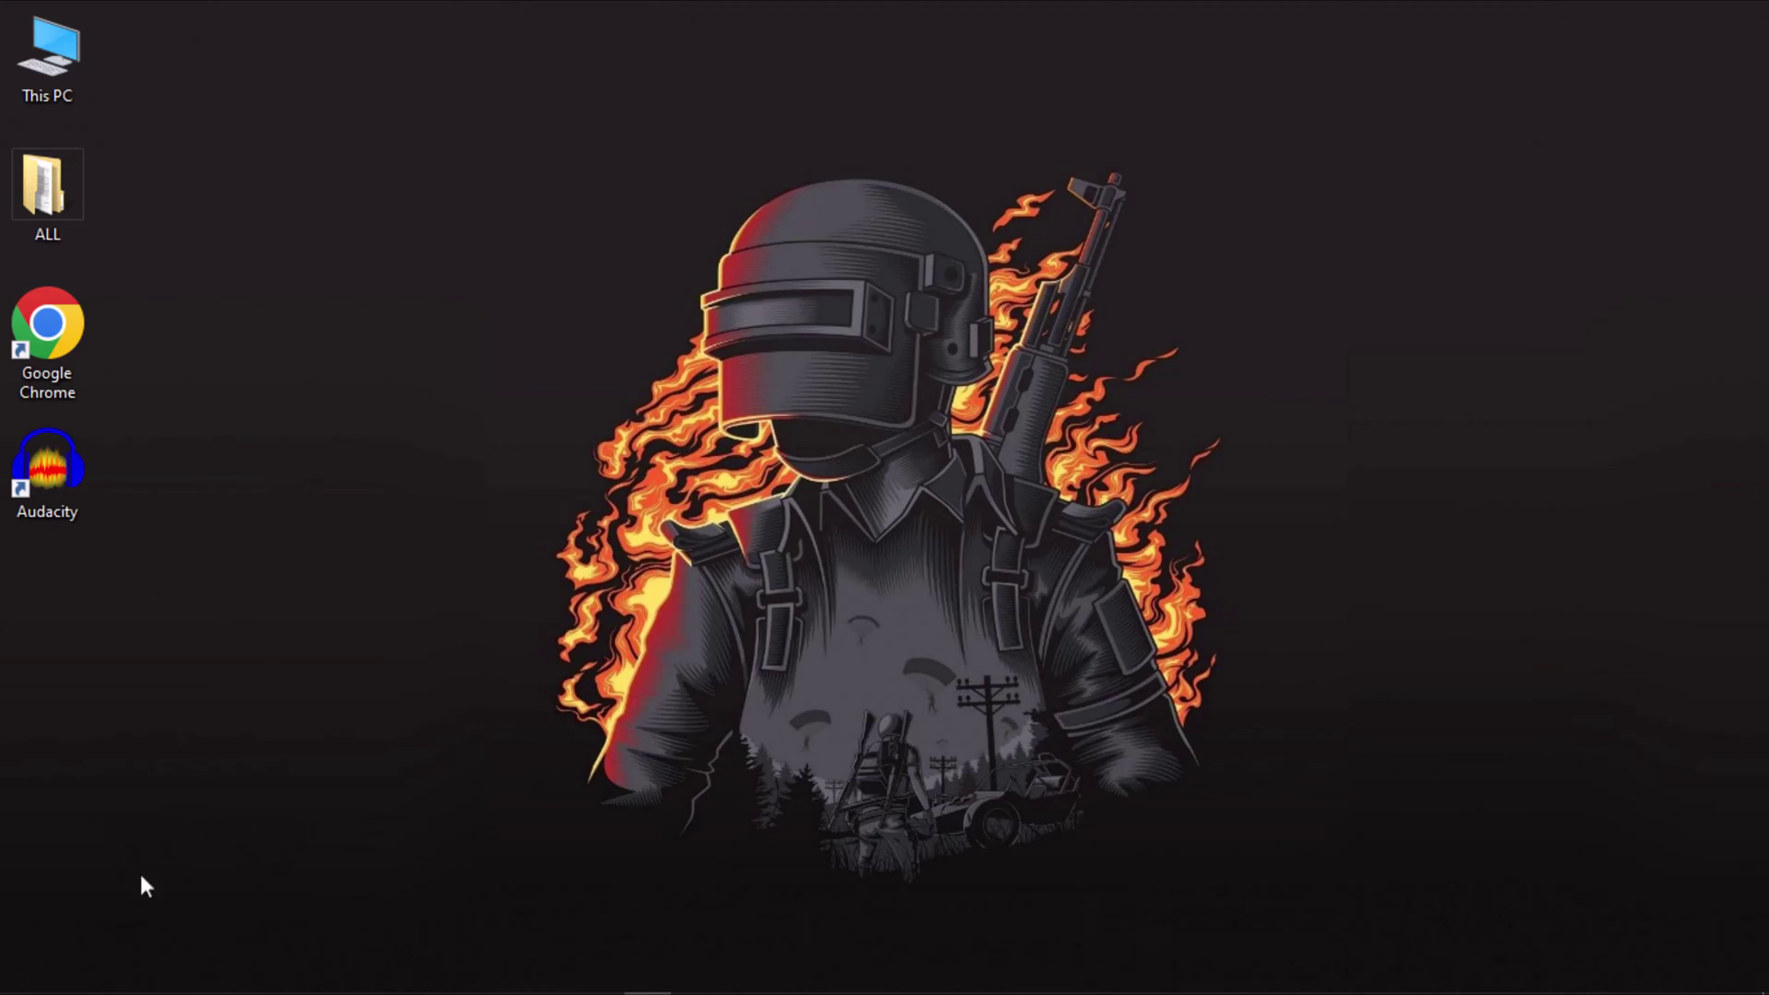
# - Repair the Microsoft Store app from its App settings page, reached through the Start menu tile
pyautogui.click(11, 991)
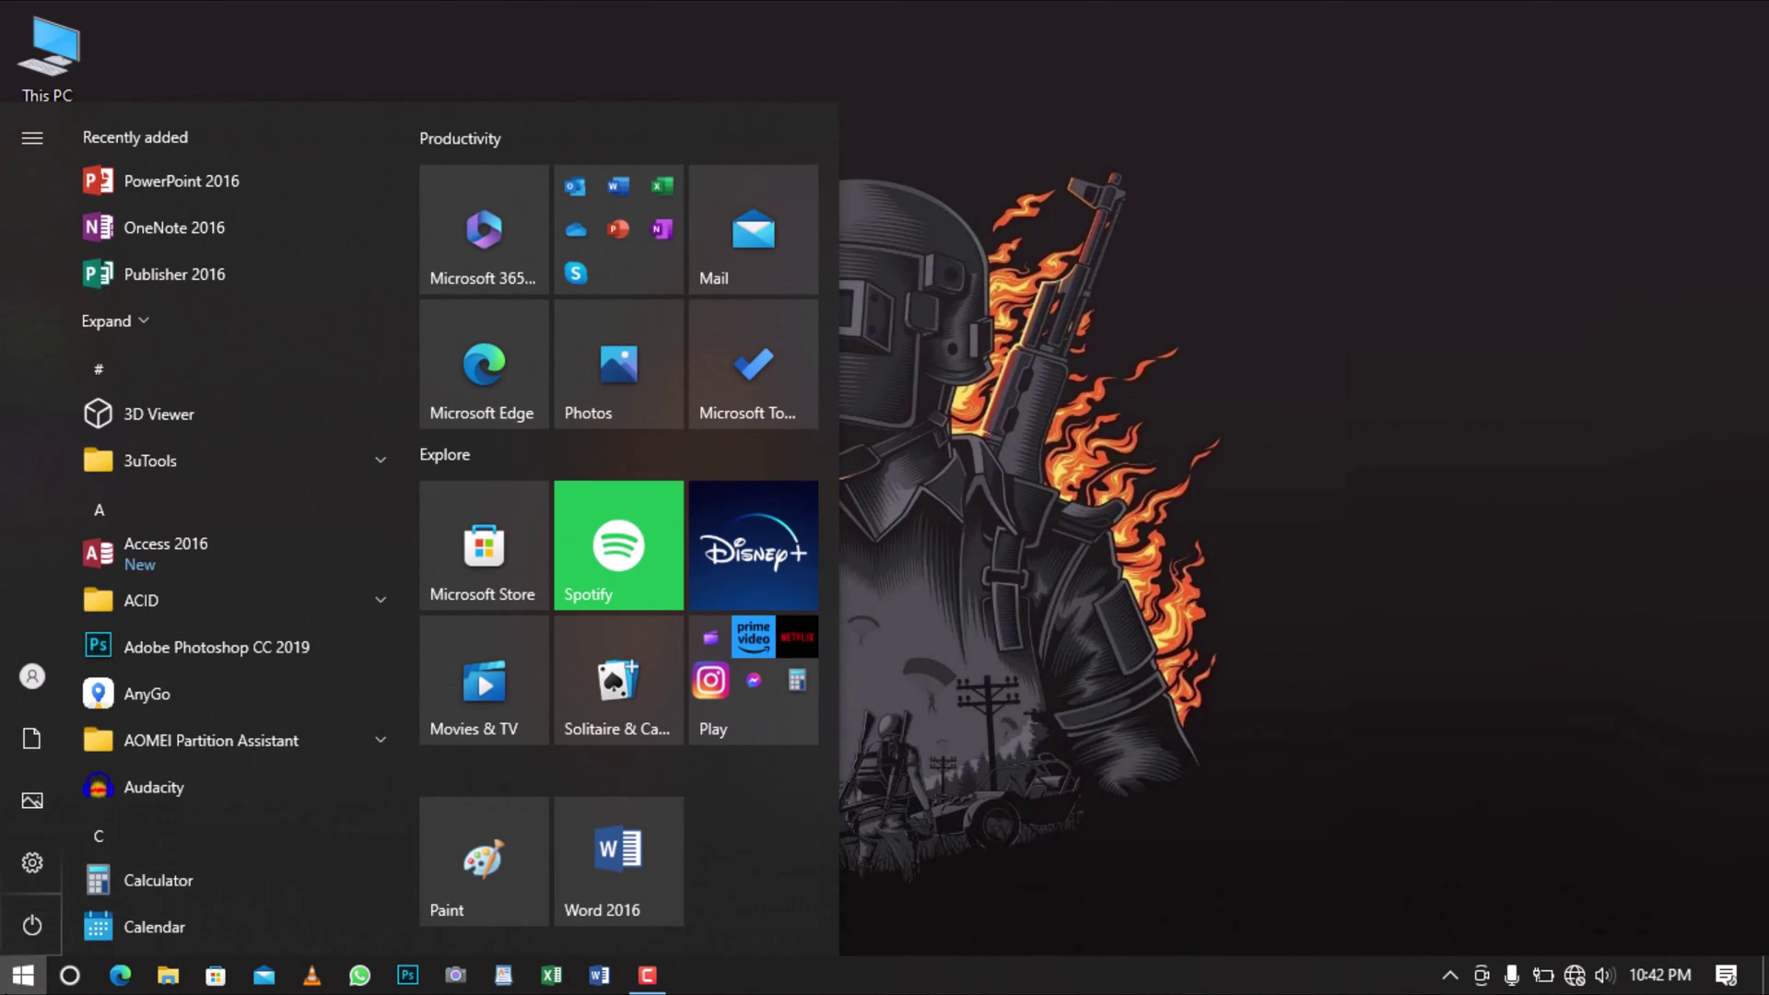
pyautogui.rightClick(450, 555)
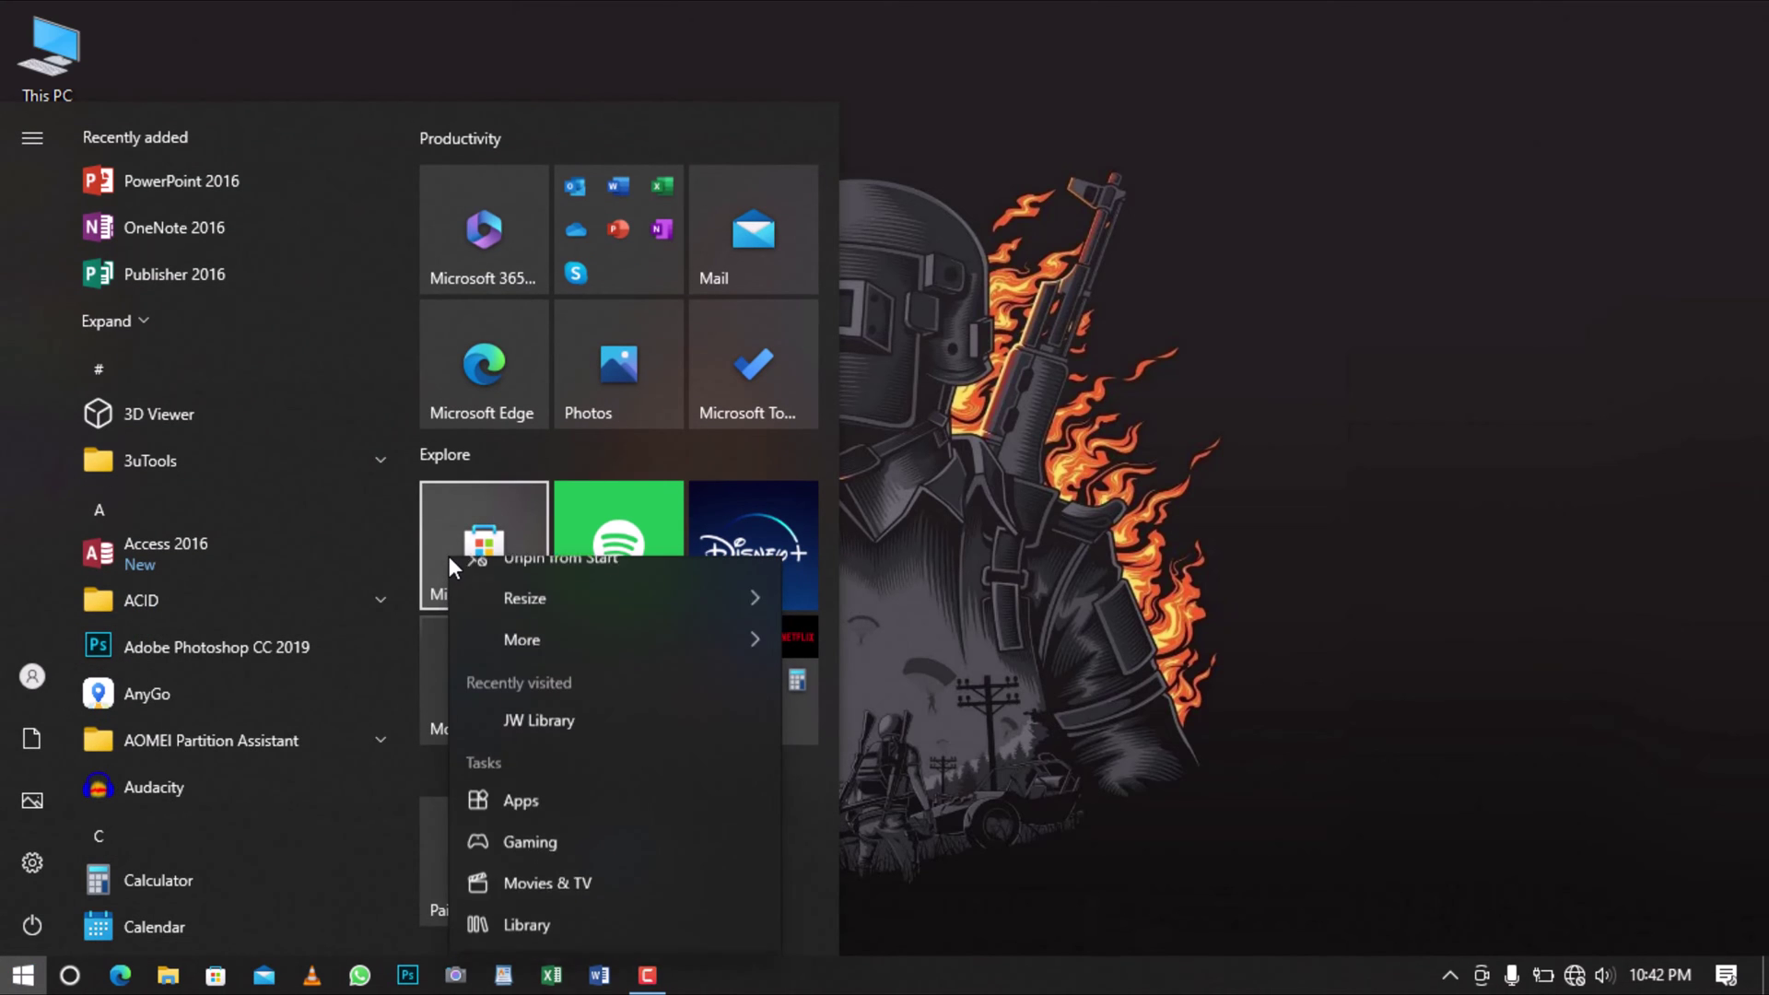
pyautogui.moveTo(500, 673)
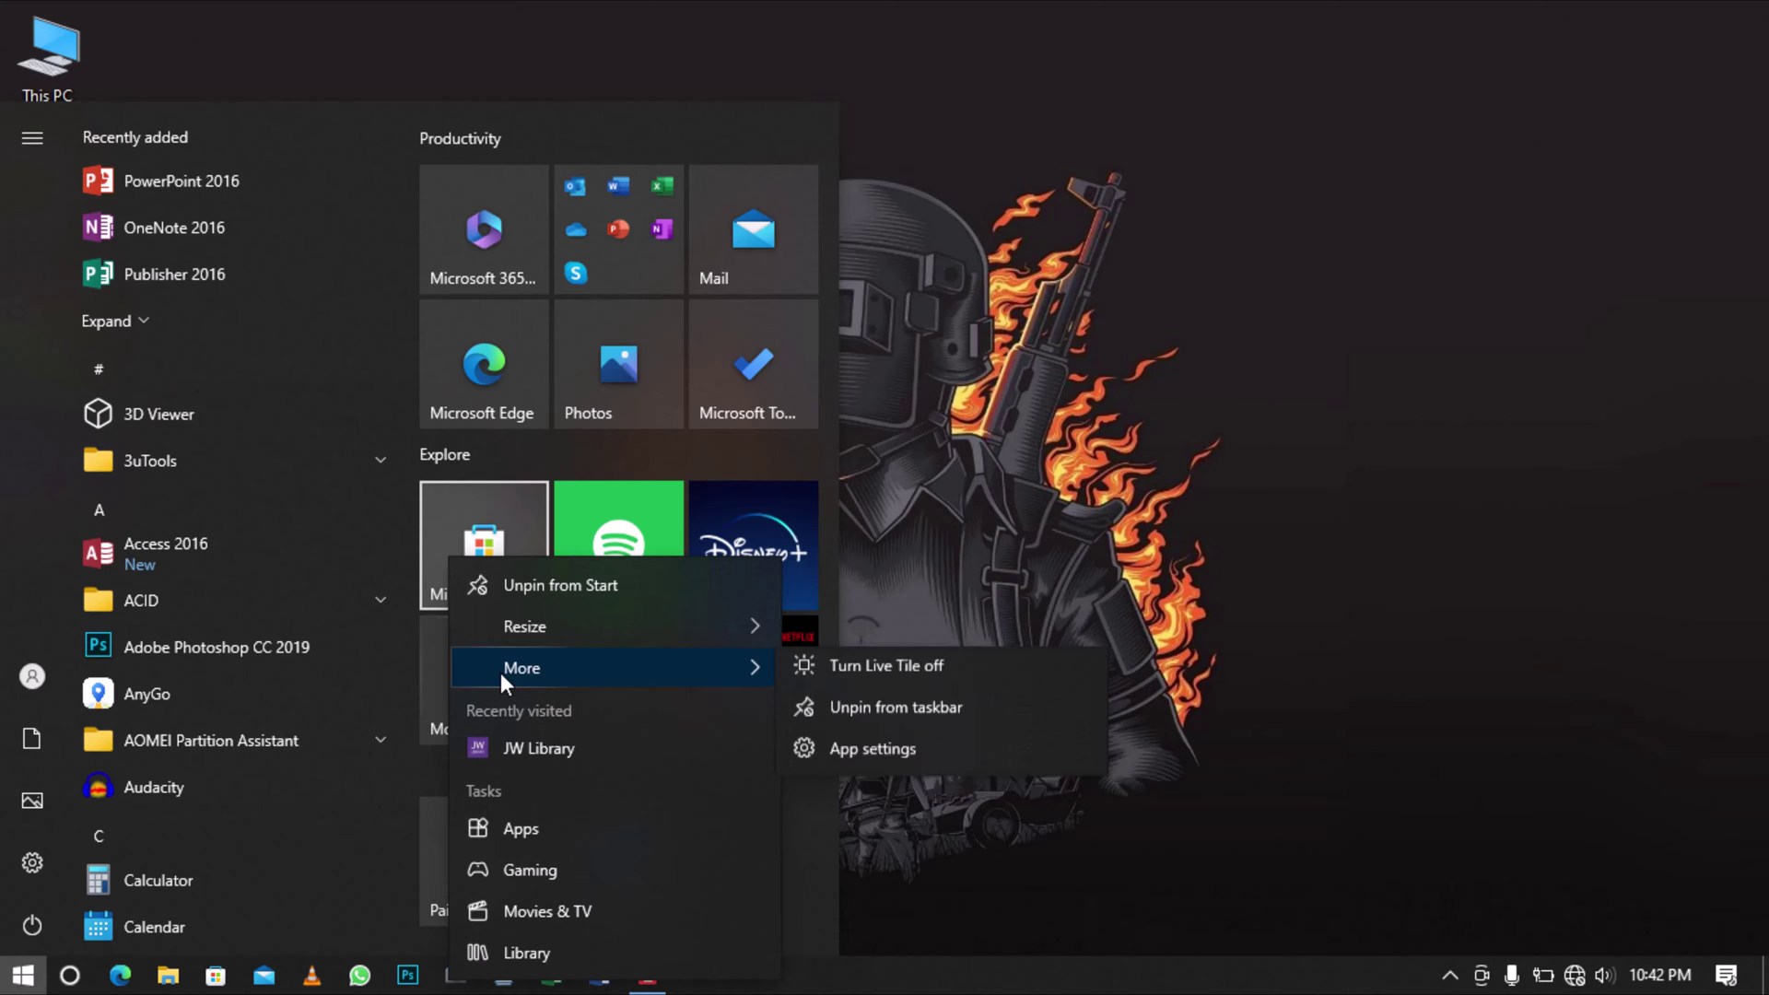
pyautogui.click(844, 759)
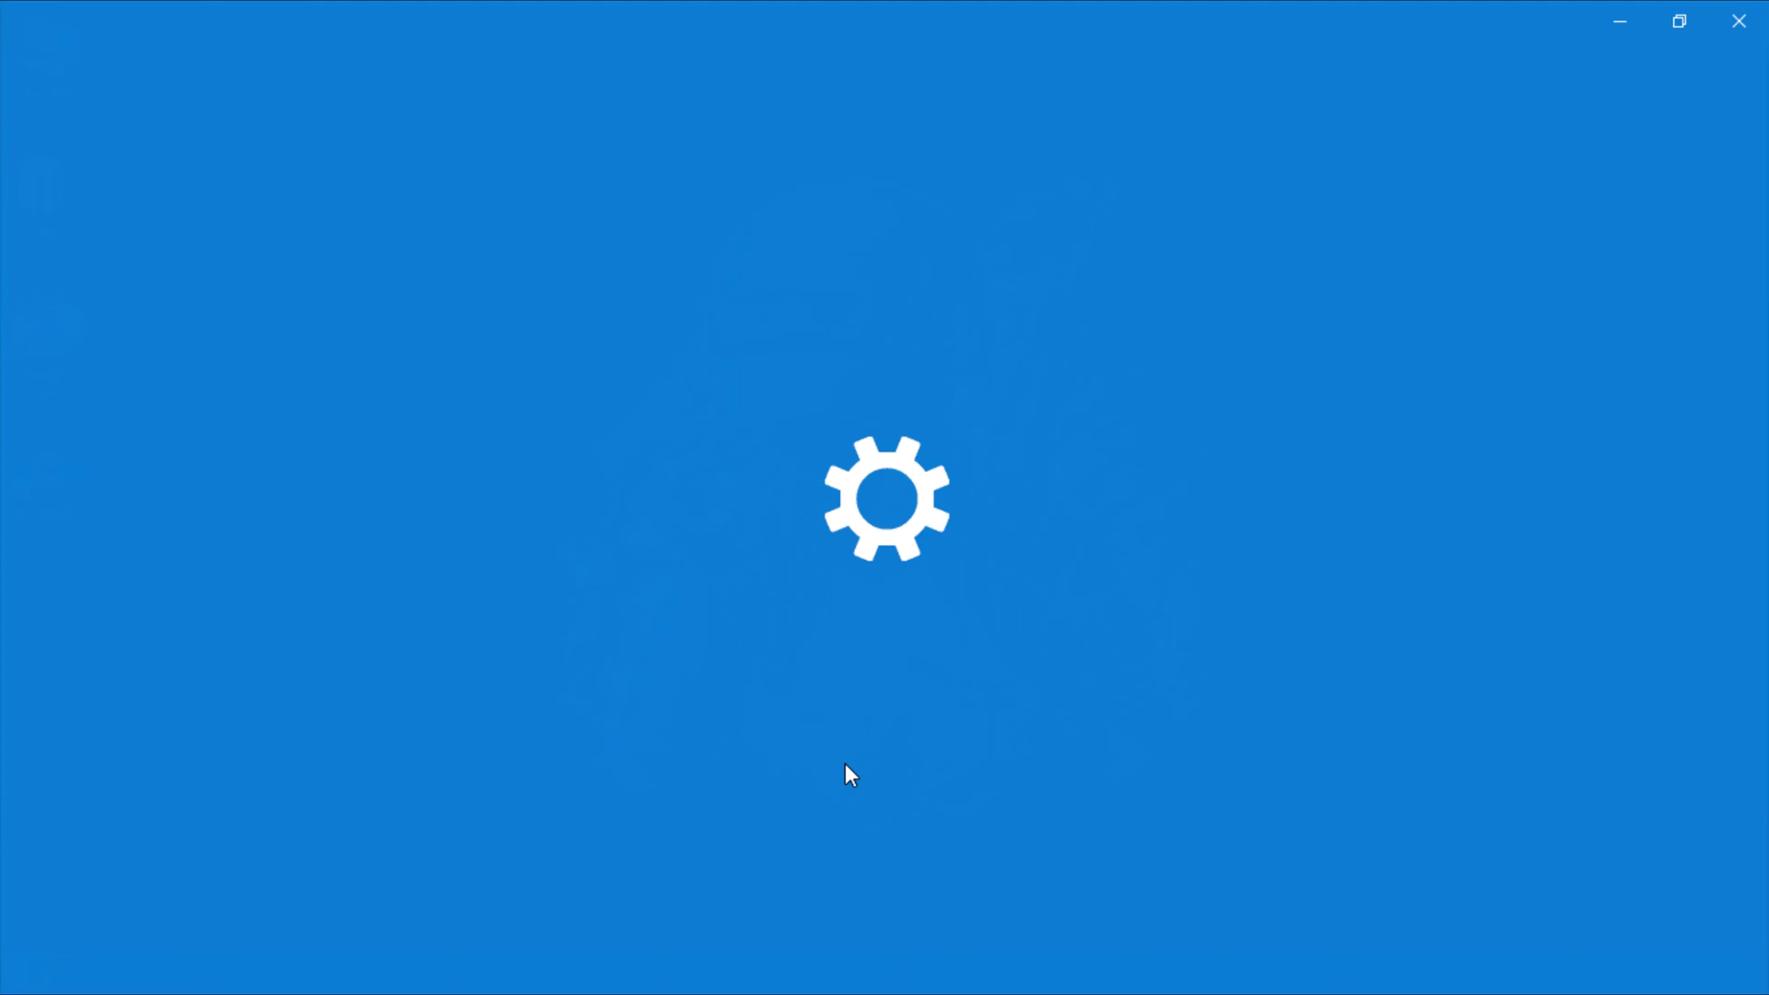
pyautogui.scroll(-2, 651, 638)
pyautogui.scroll(-8, 651, 637)
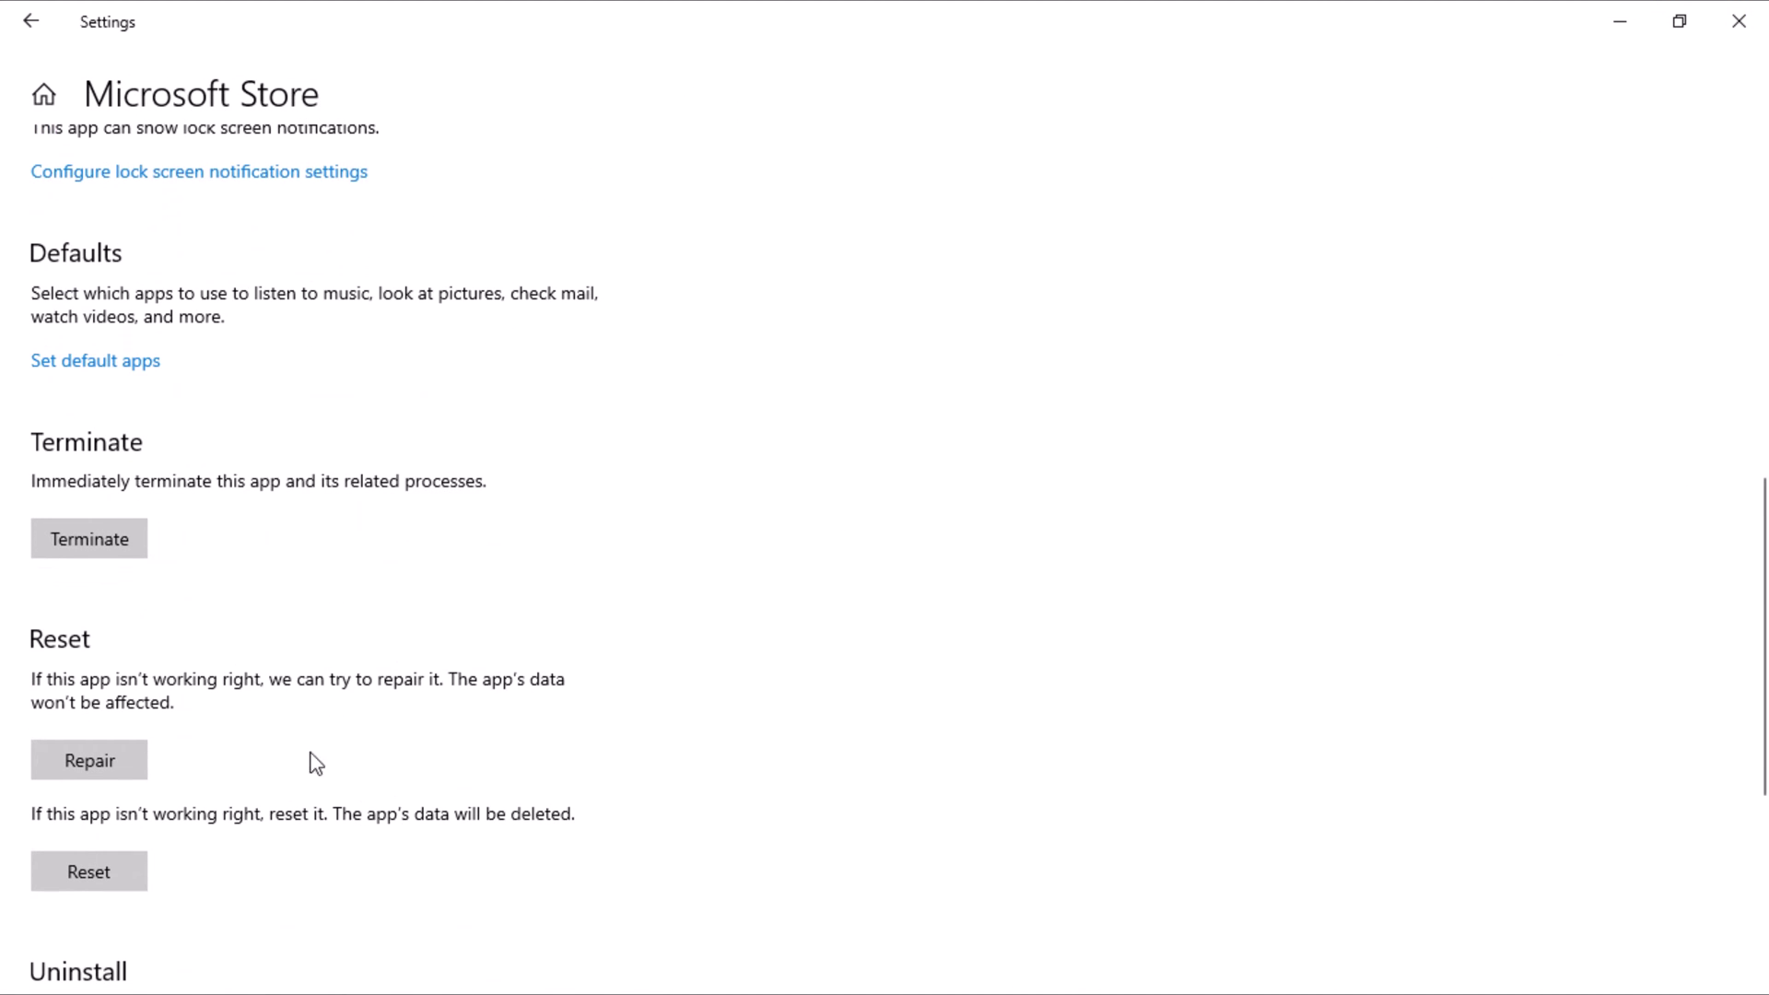
pyautogui.click(118, 760)
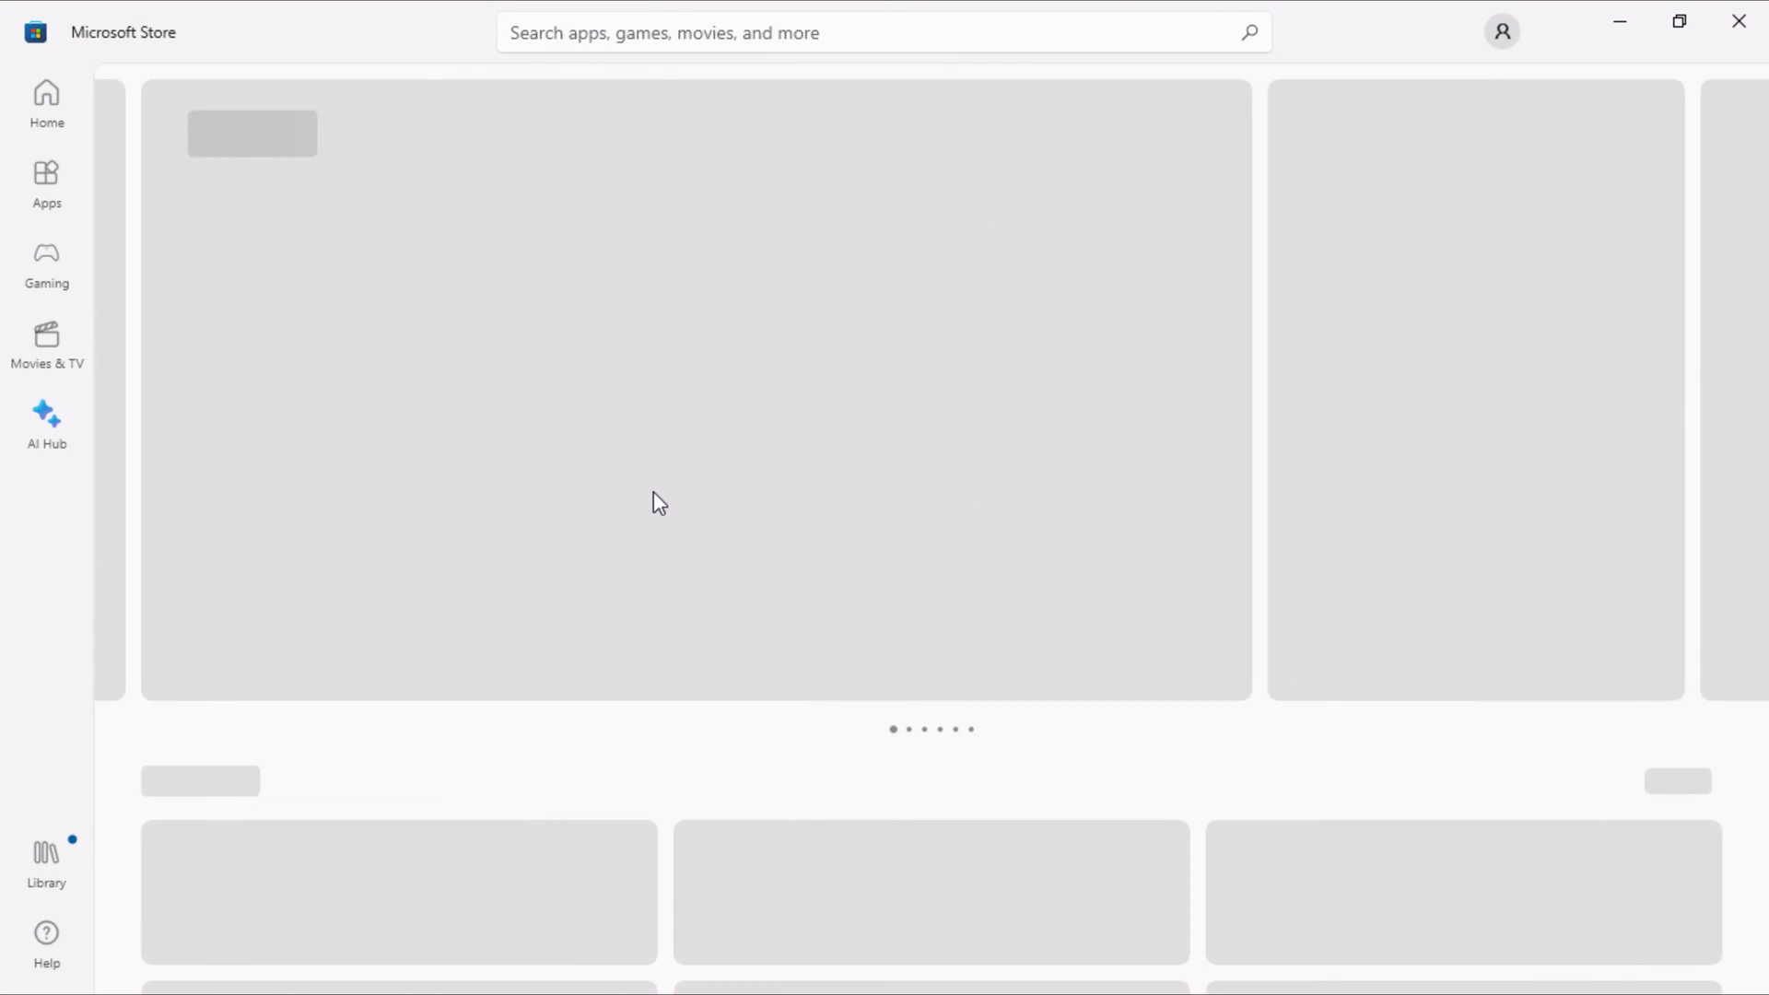
# - Confirm the Store Home page loads after the repair, then close the Store's settings window
pyautogui.scroll(-6, 876, 801)
pyautogui.scroll(-15, 875, 801)
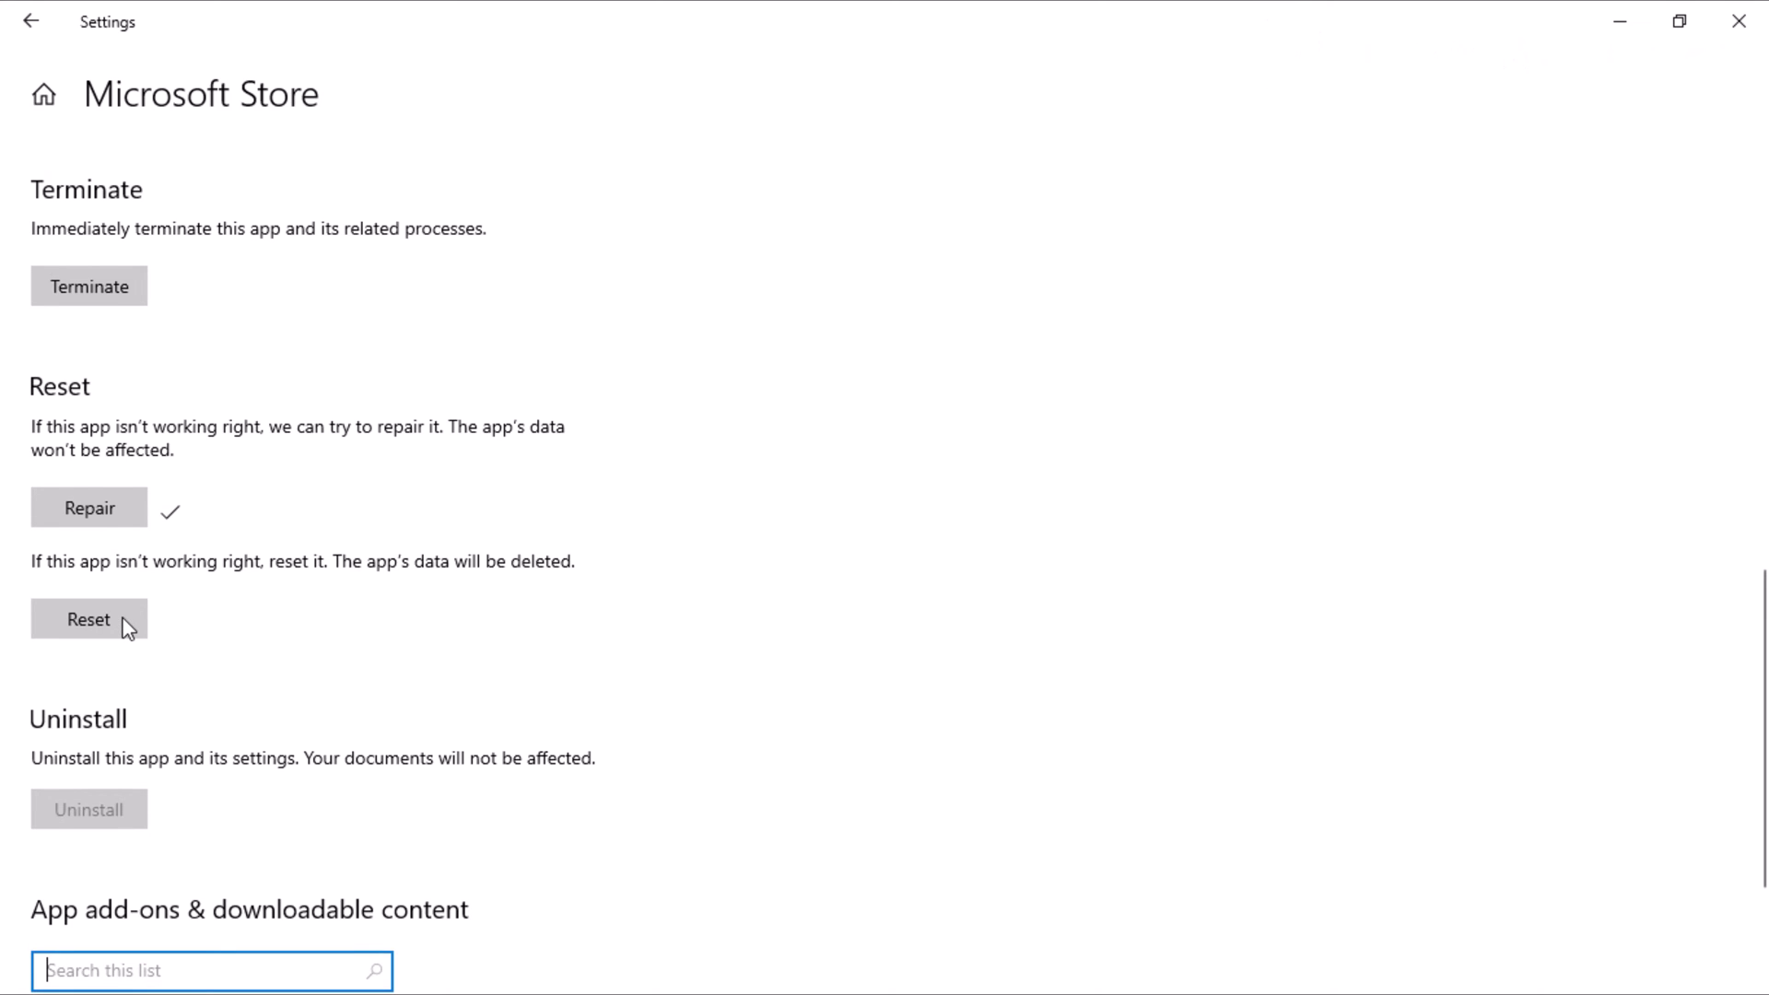
pyautogui.click(1738, 22)
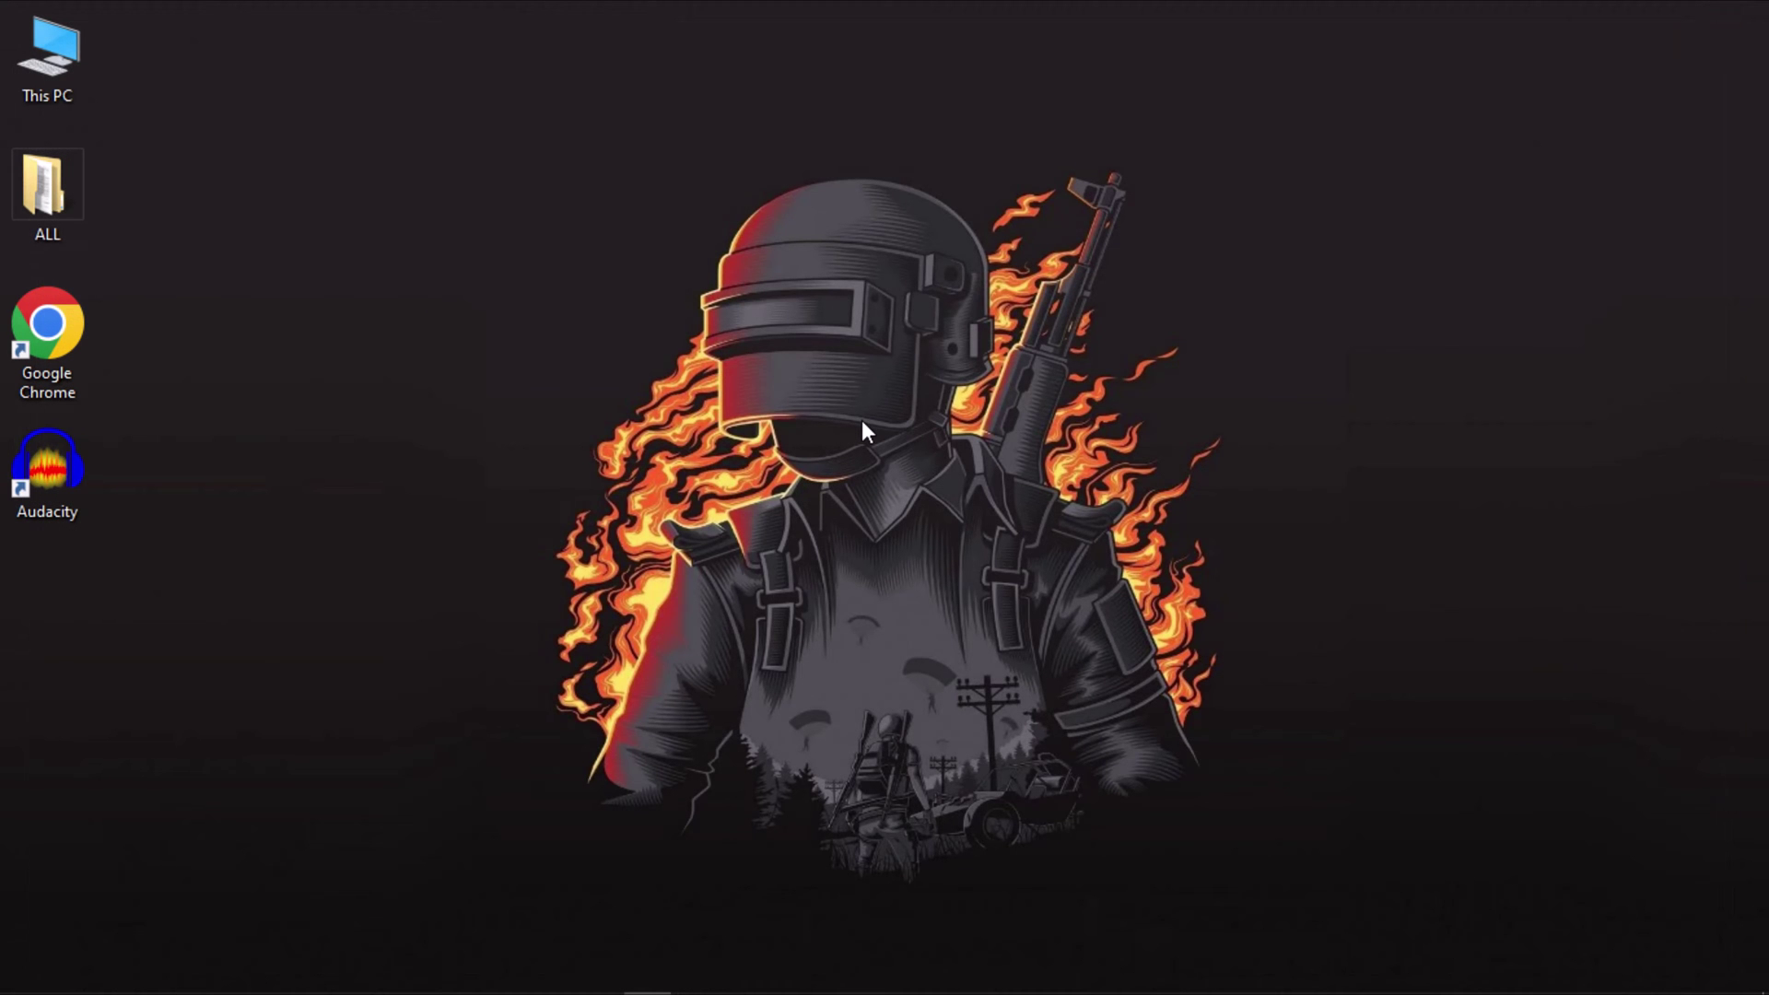
# - Run wsreset.exe in an administrator Command Prompt to clear the Microsoft Store cache
pyautogui.press('super')
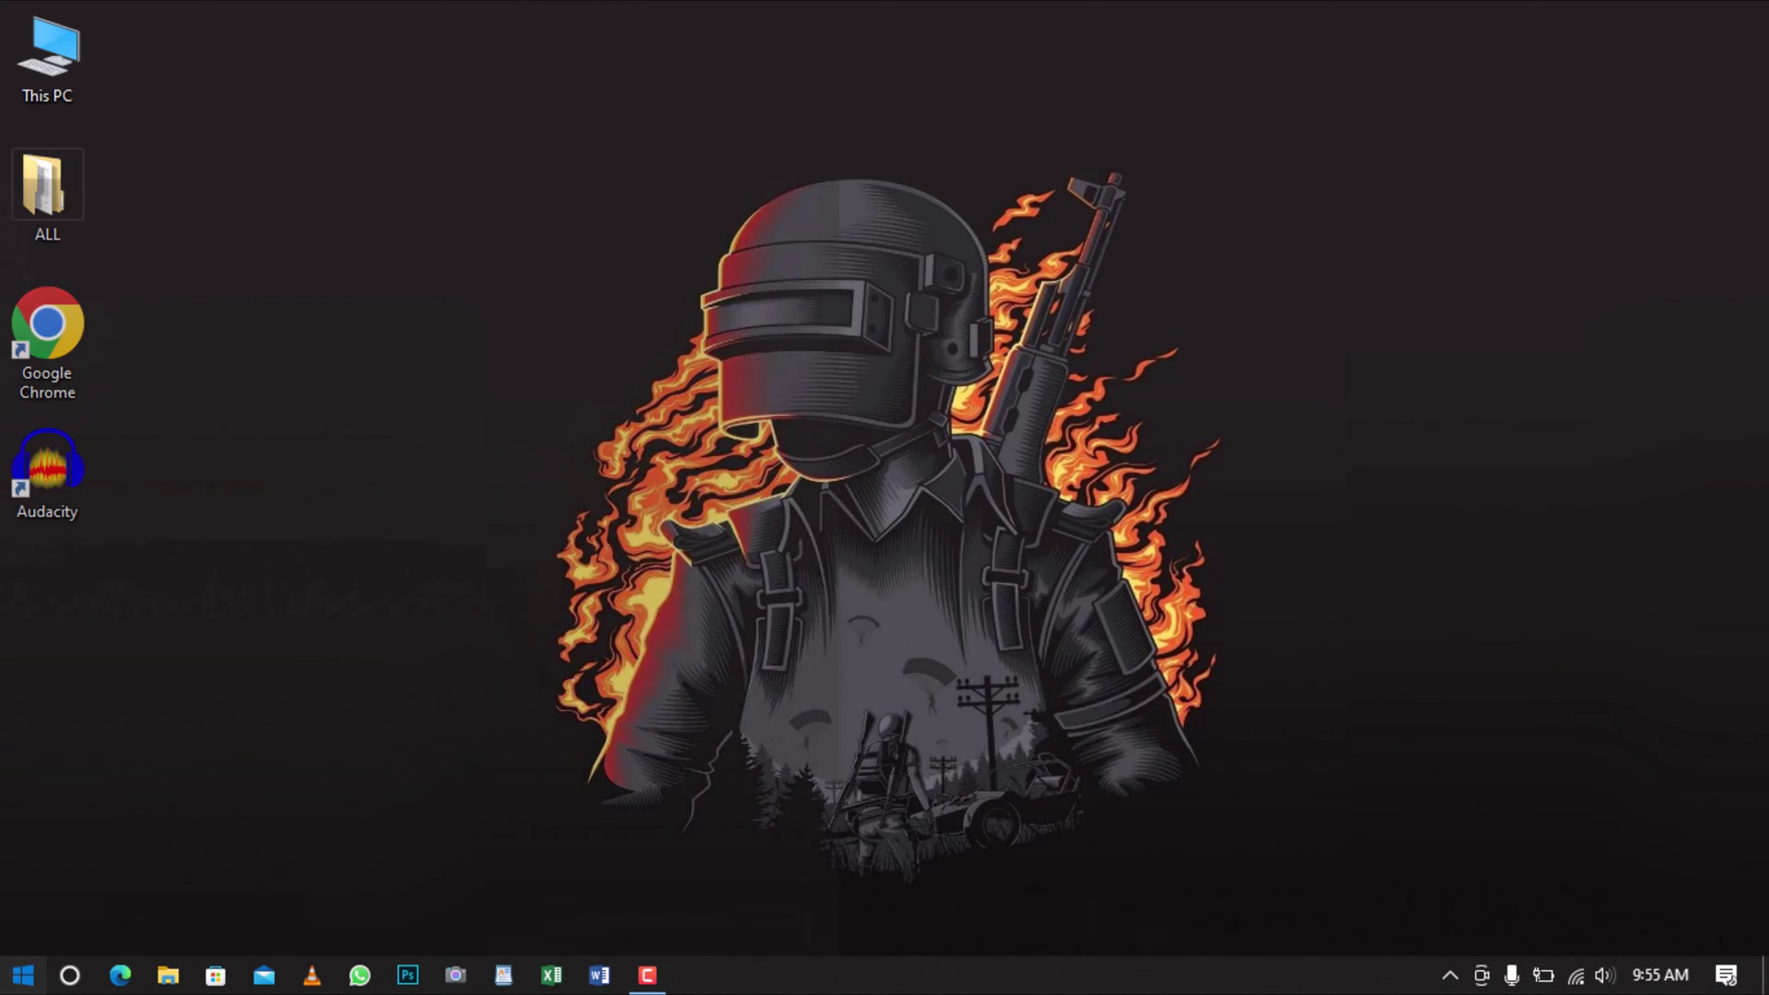
pyautogui.write('cmd')
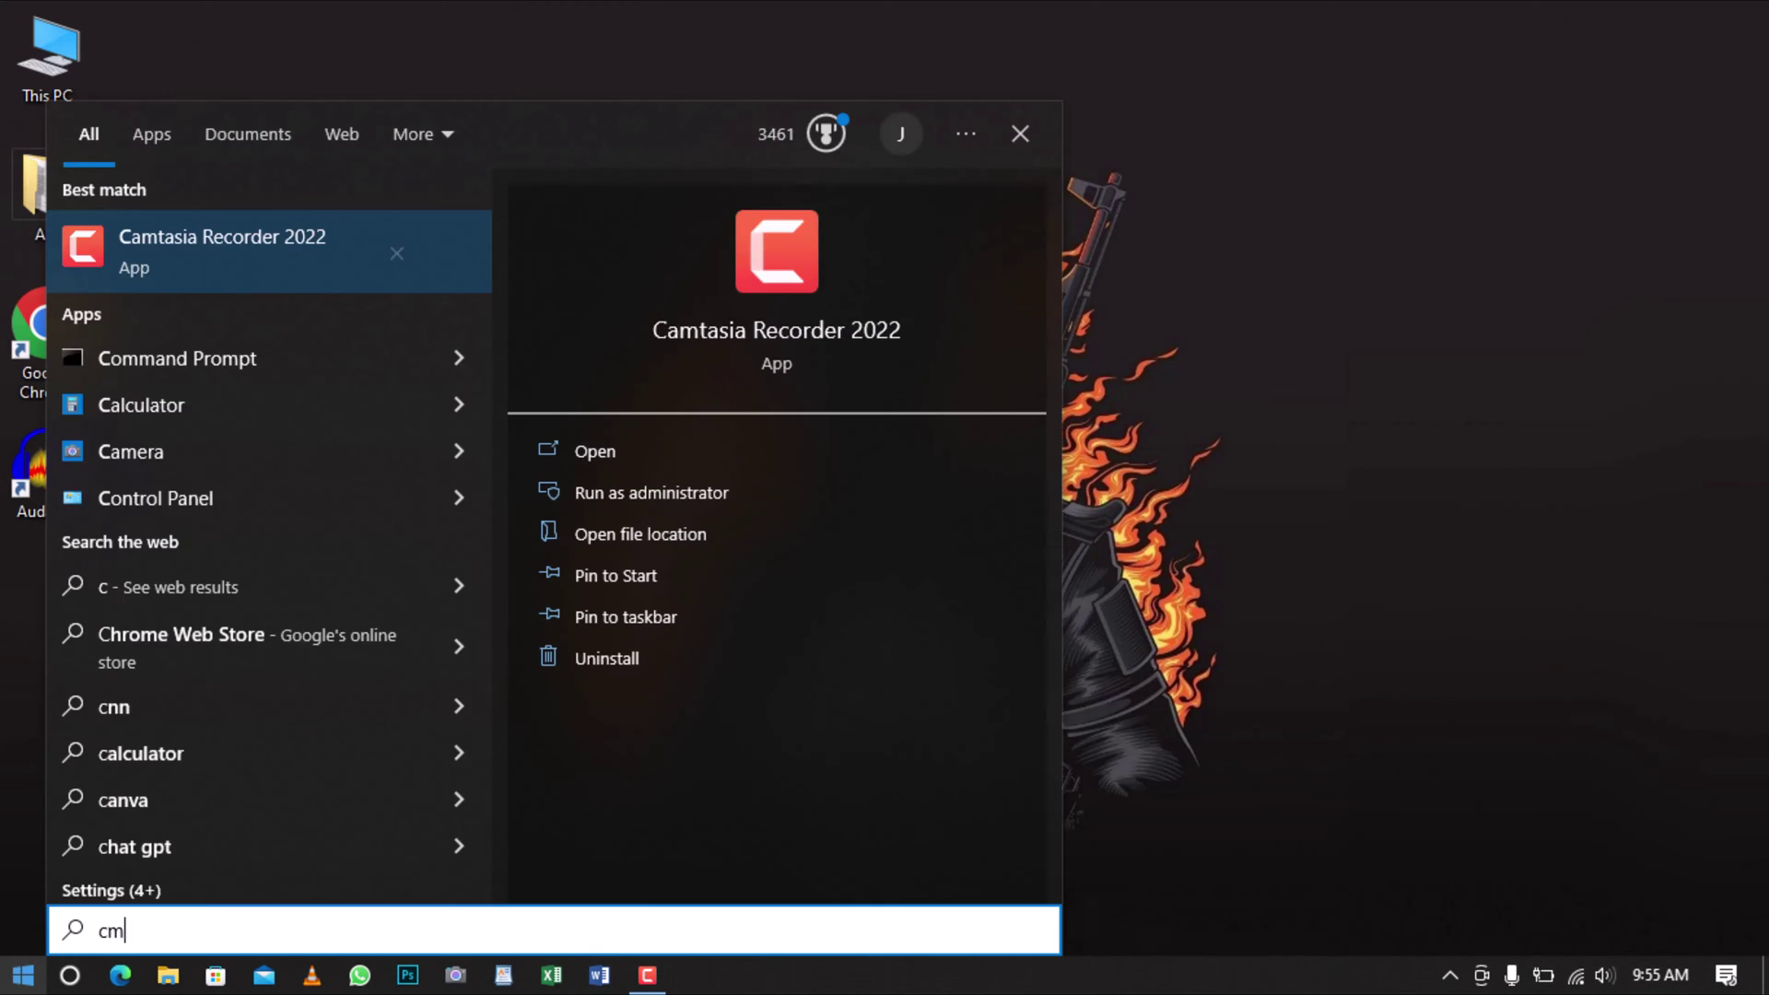
pyautogui.click(654, 490)
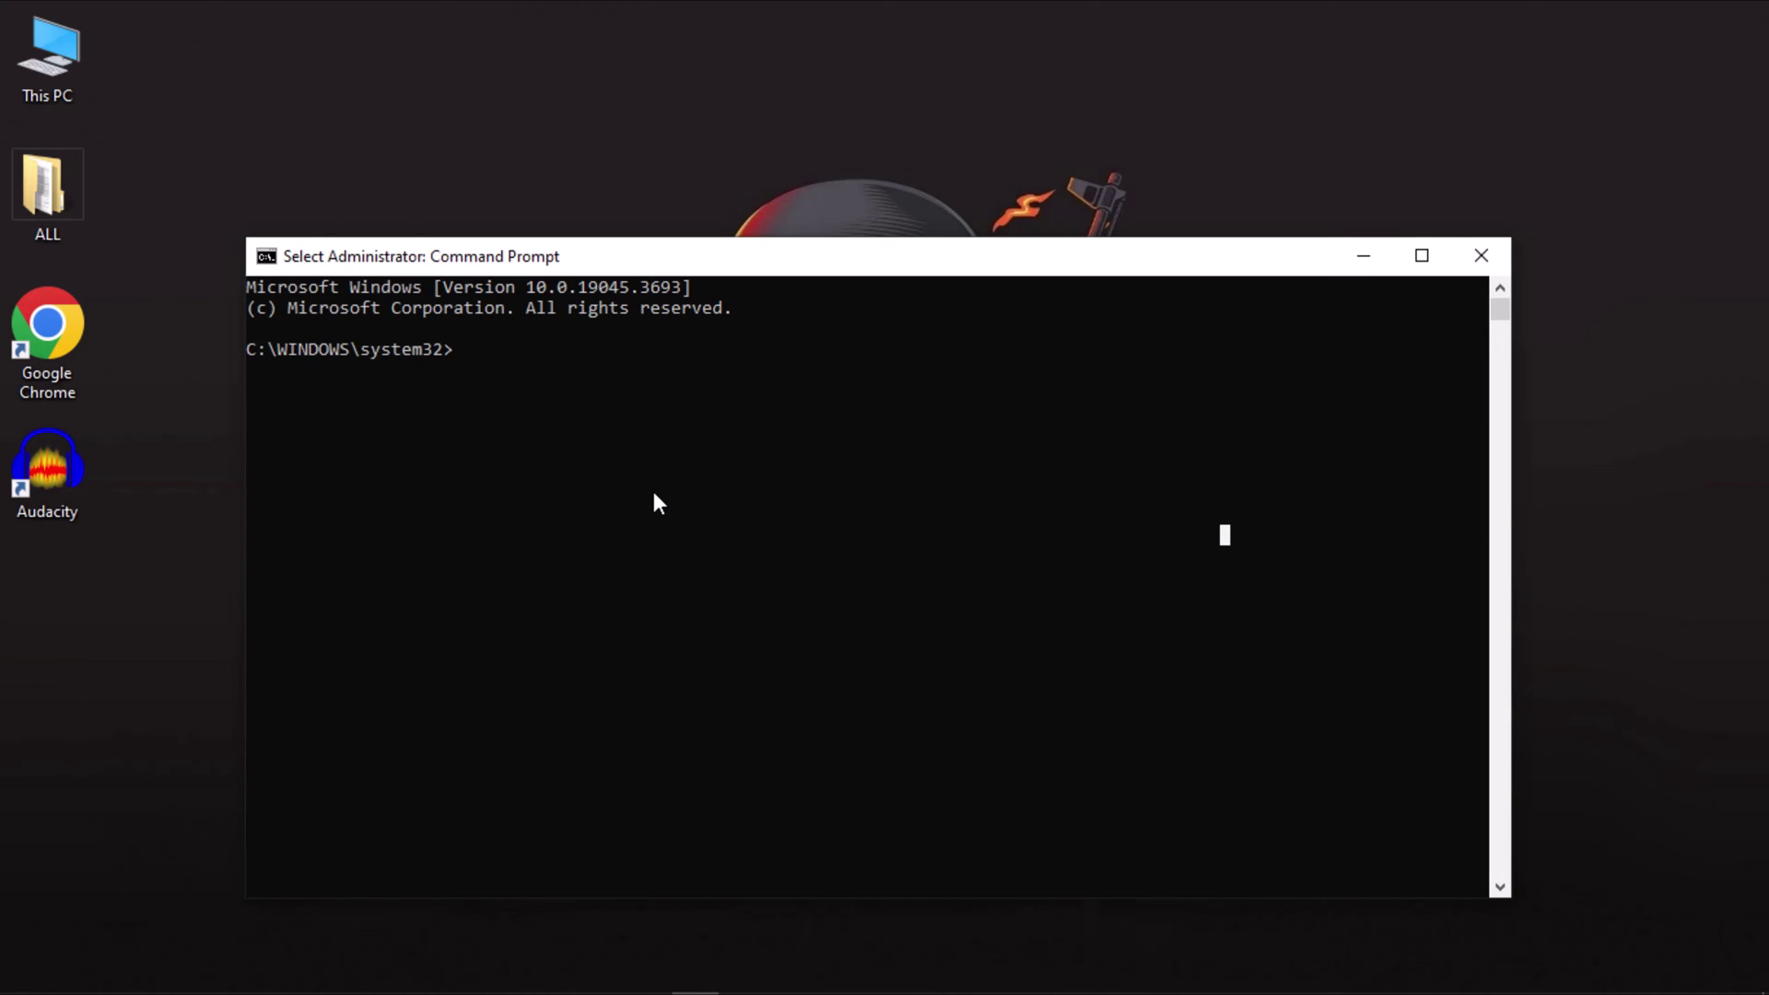
pyautogui.write('wsreset')
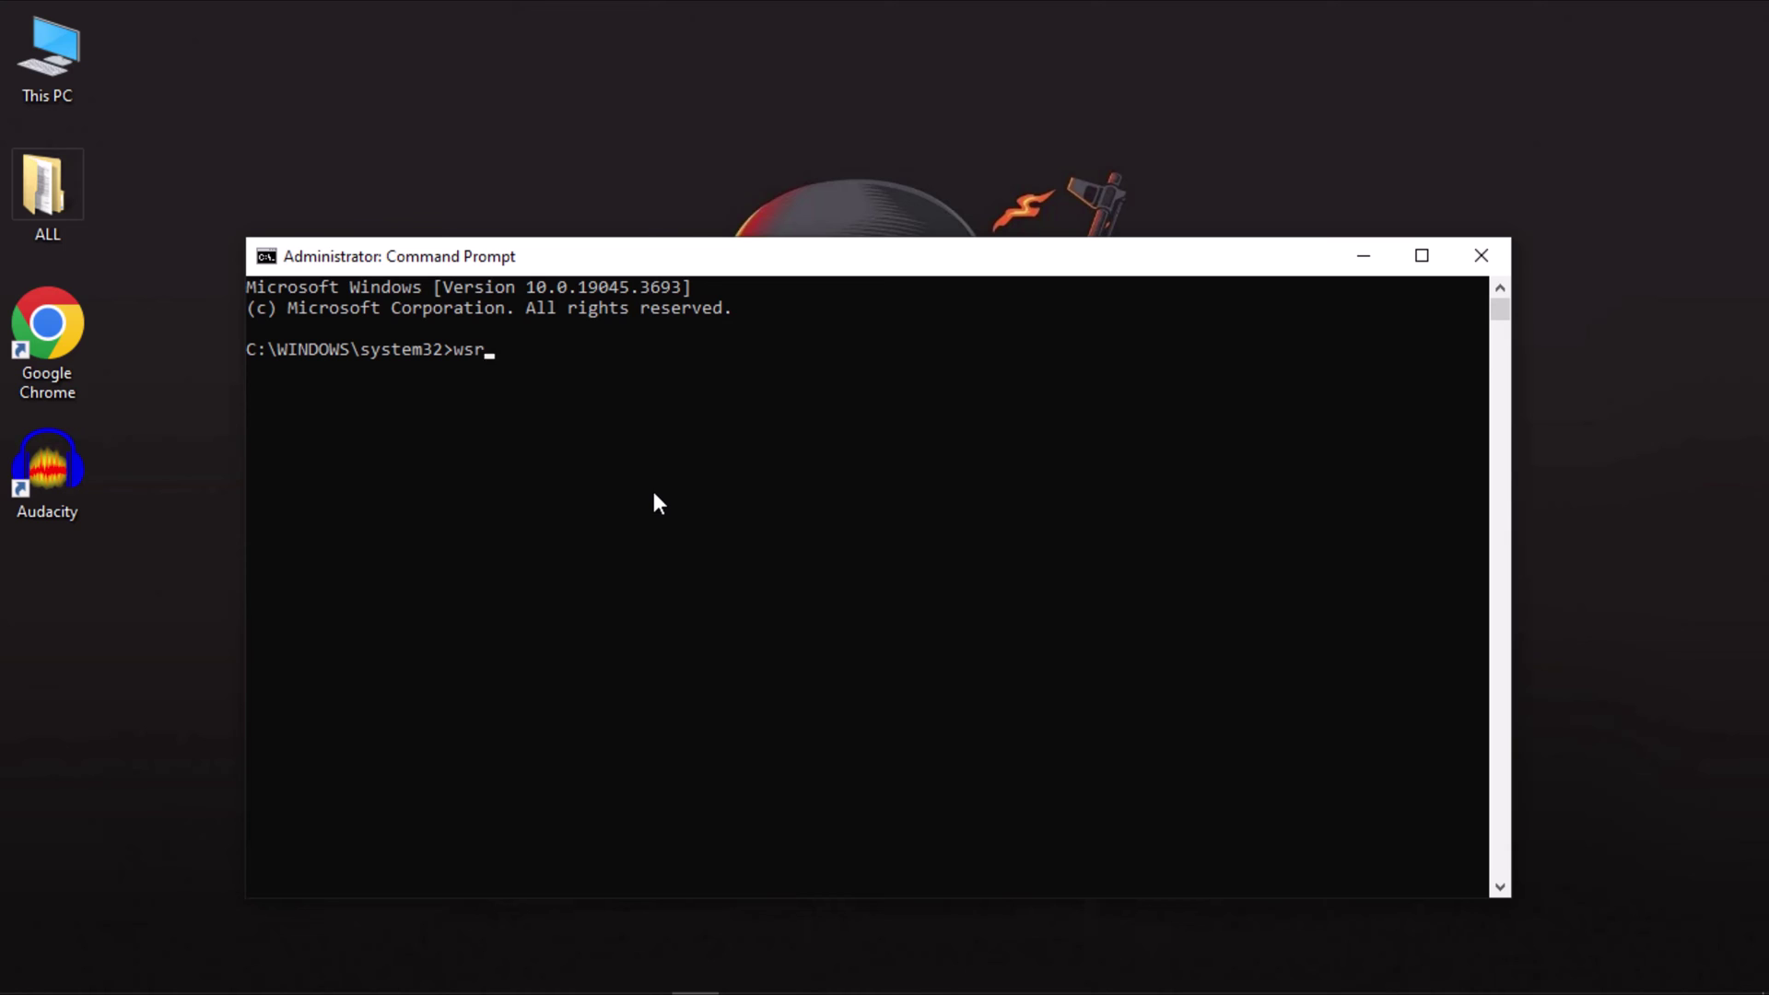
pyautogui.write('.exe')
pyautogui.press('Return')
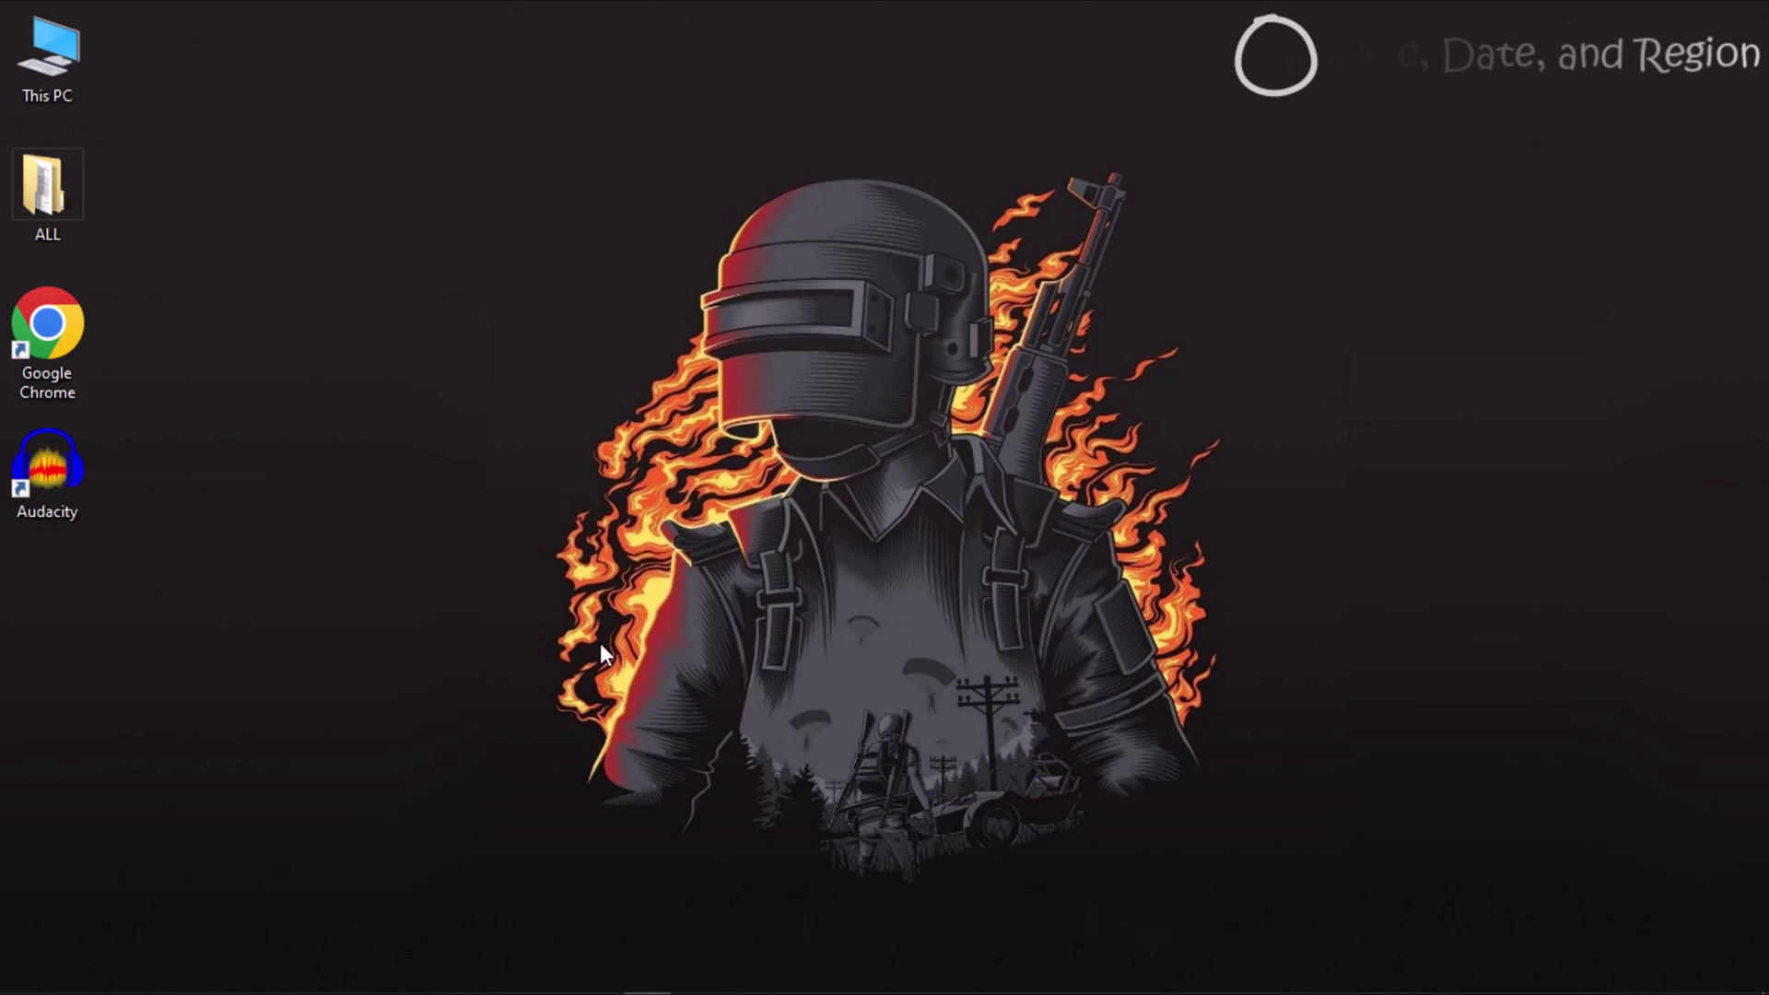
# - Find the Date & time settings by searching 'date' in Windows Settings
pyautogui.click(23, 975)
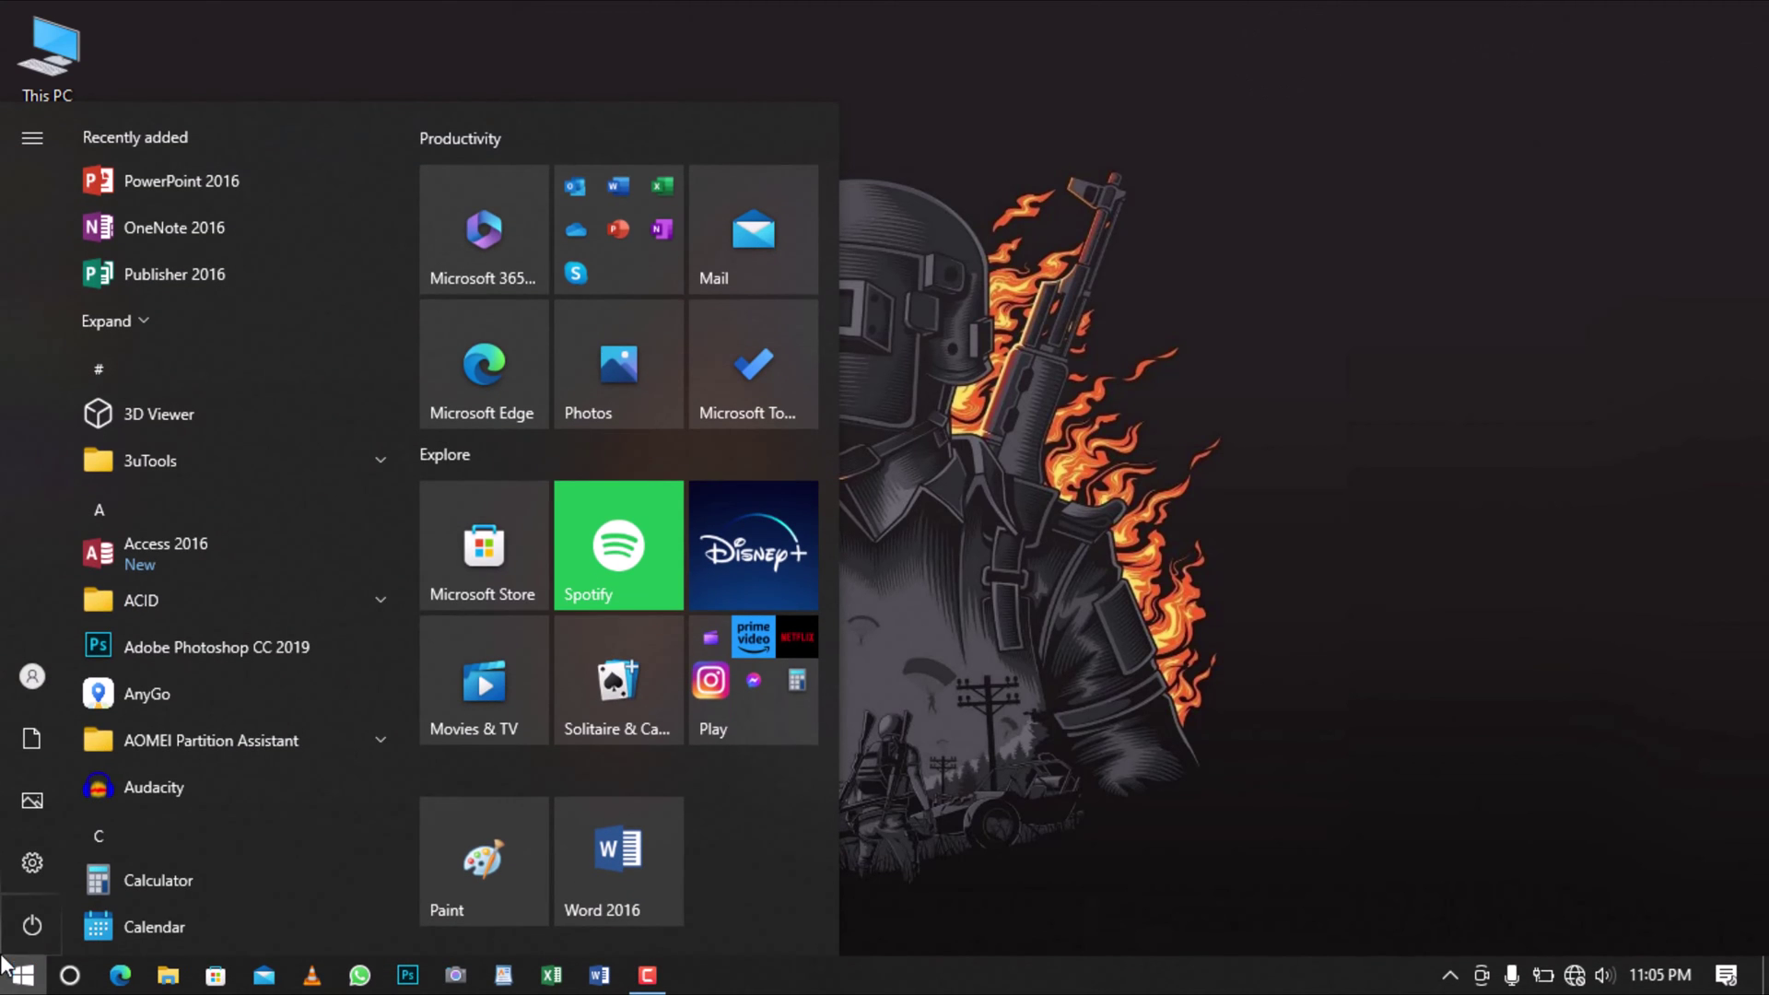
pyautogui.click(21, 866)
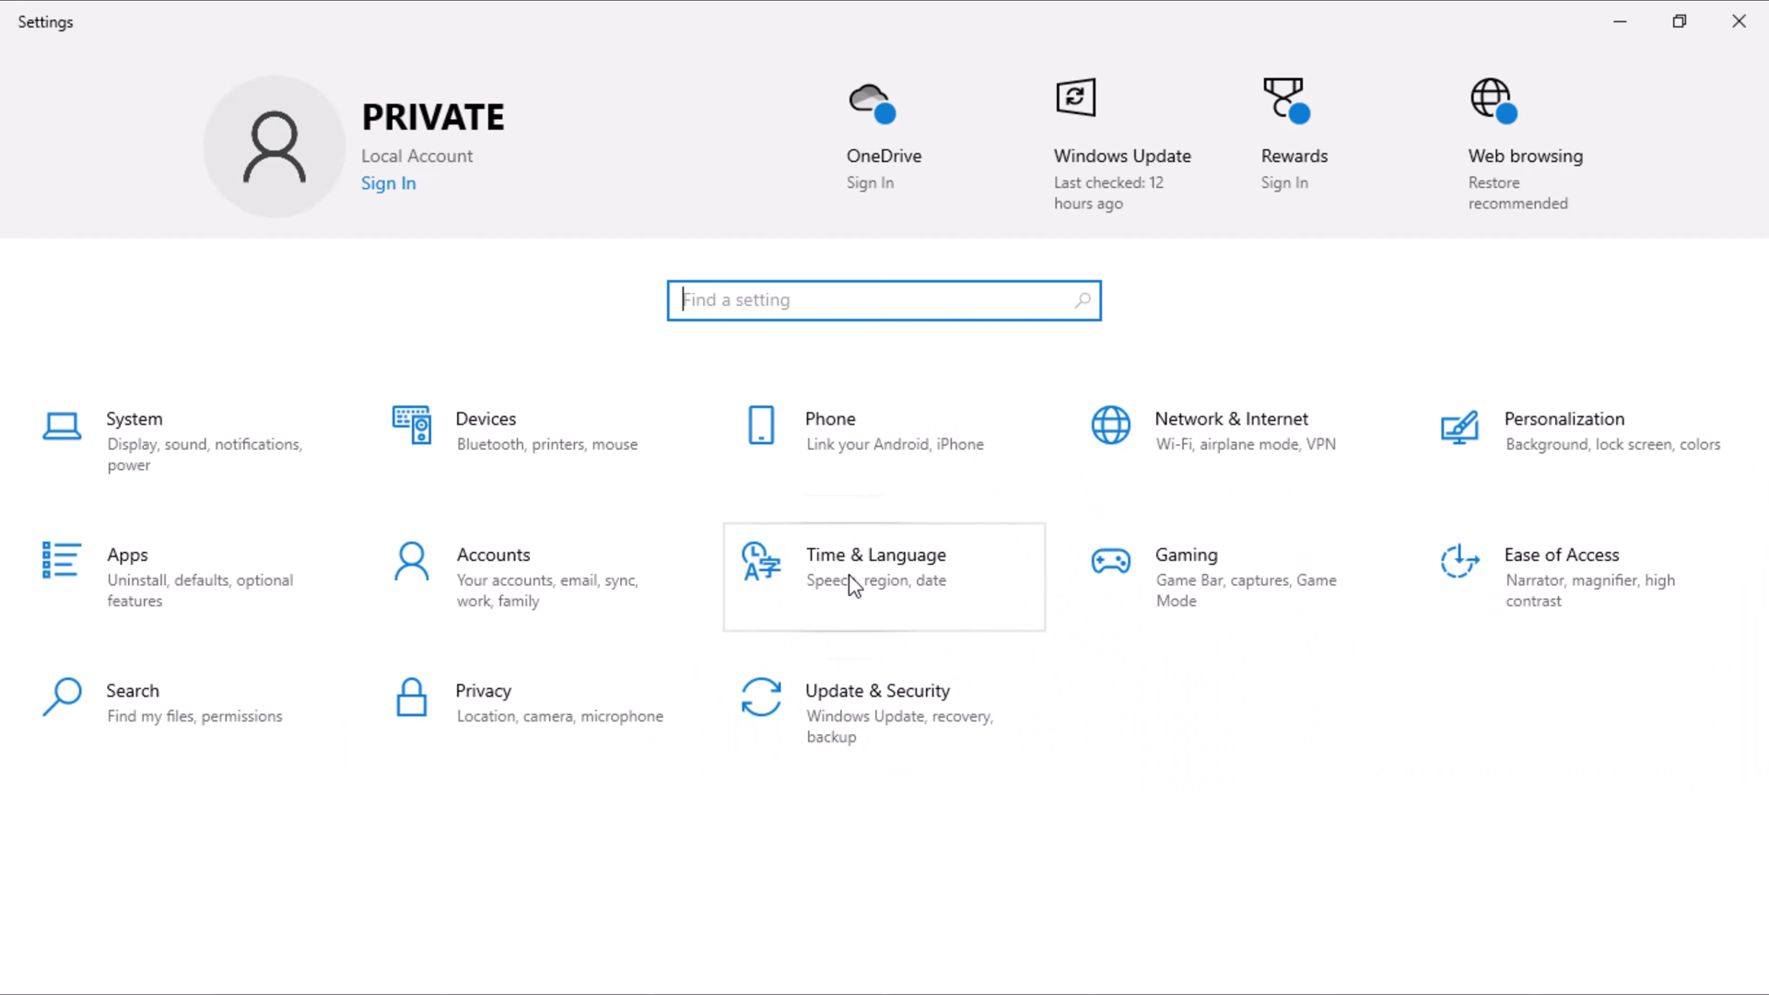
pyautogui.write('date')
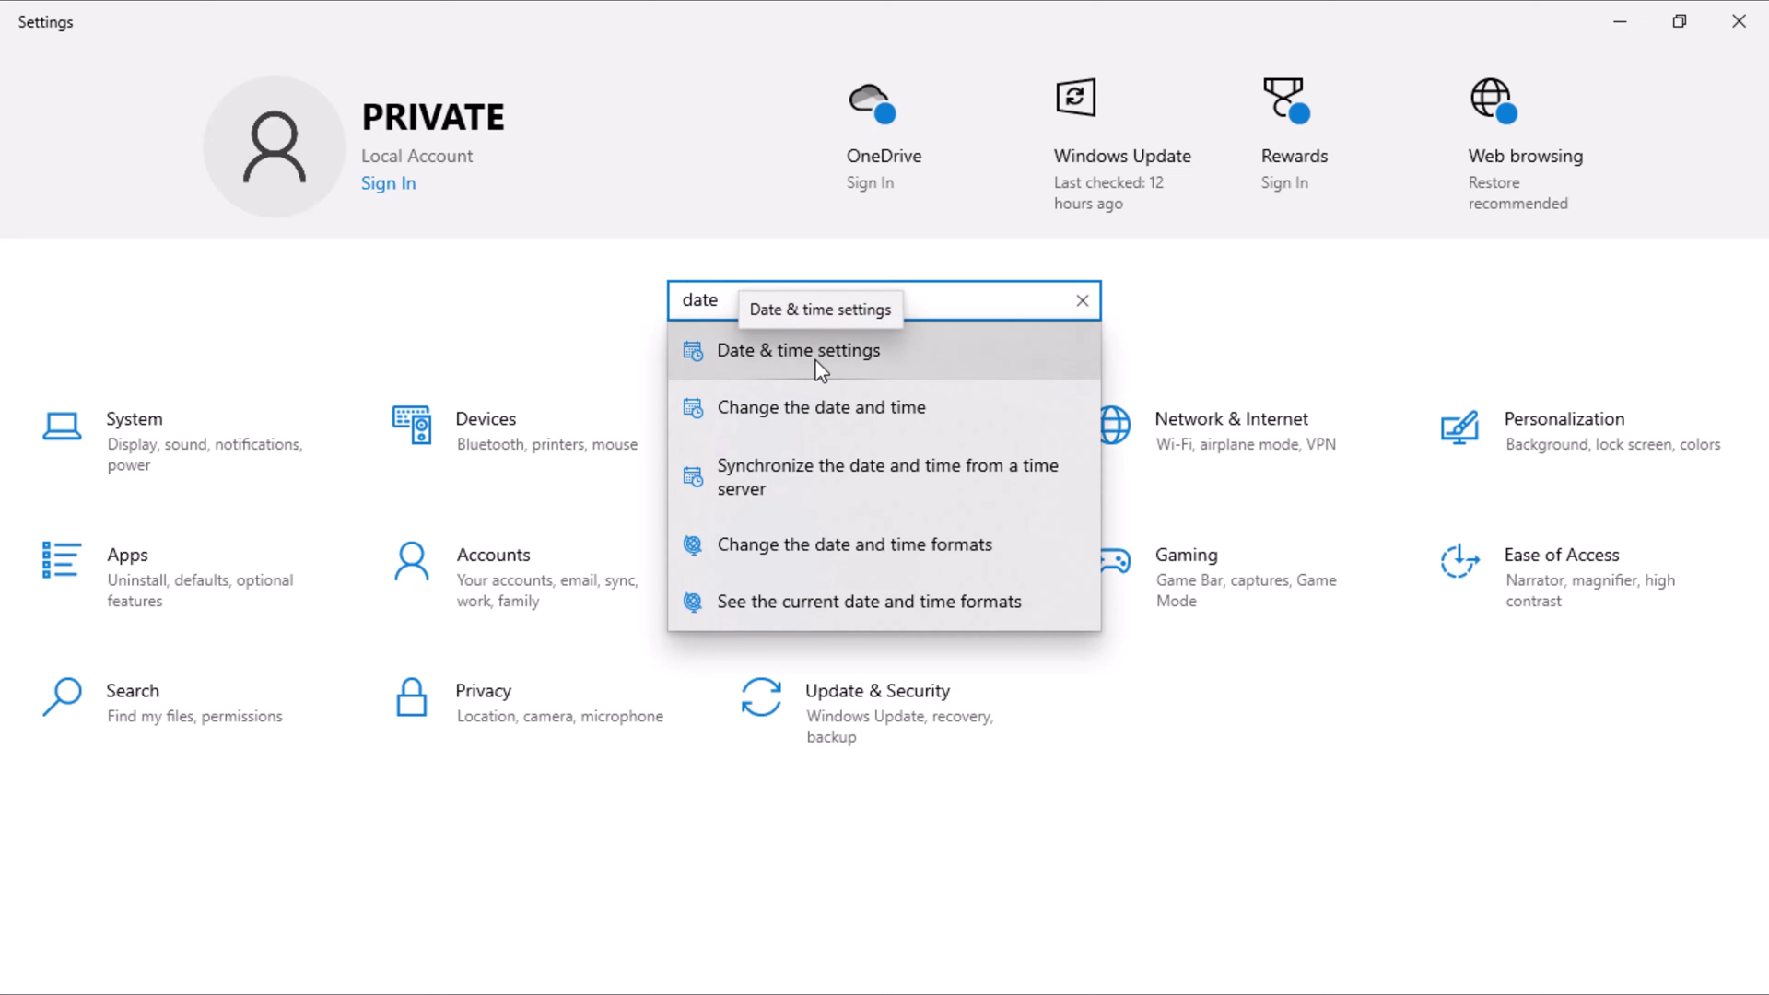
pyautogui.click(820, 370)
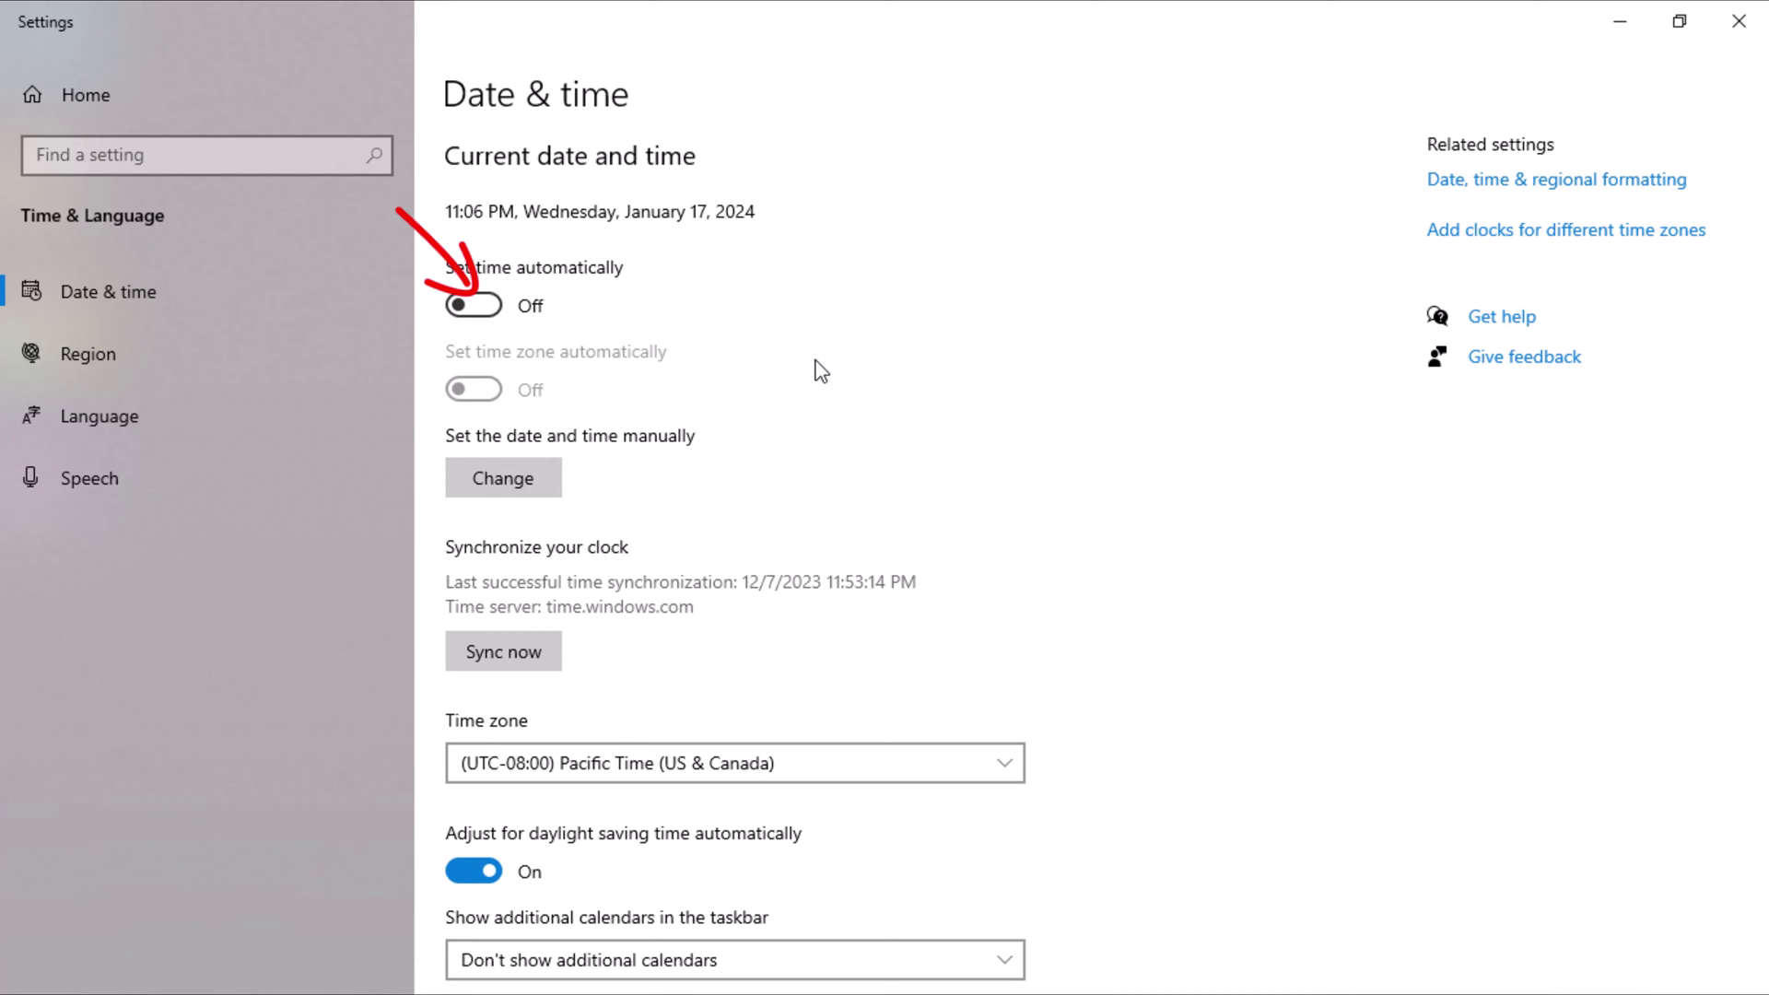
# - Cancel the manual date change dialog and keep the time zone at Pacific Time (US & Canada)
pyautogui.click(509, 481)
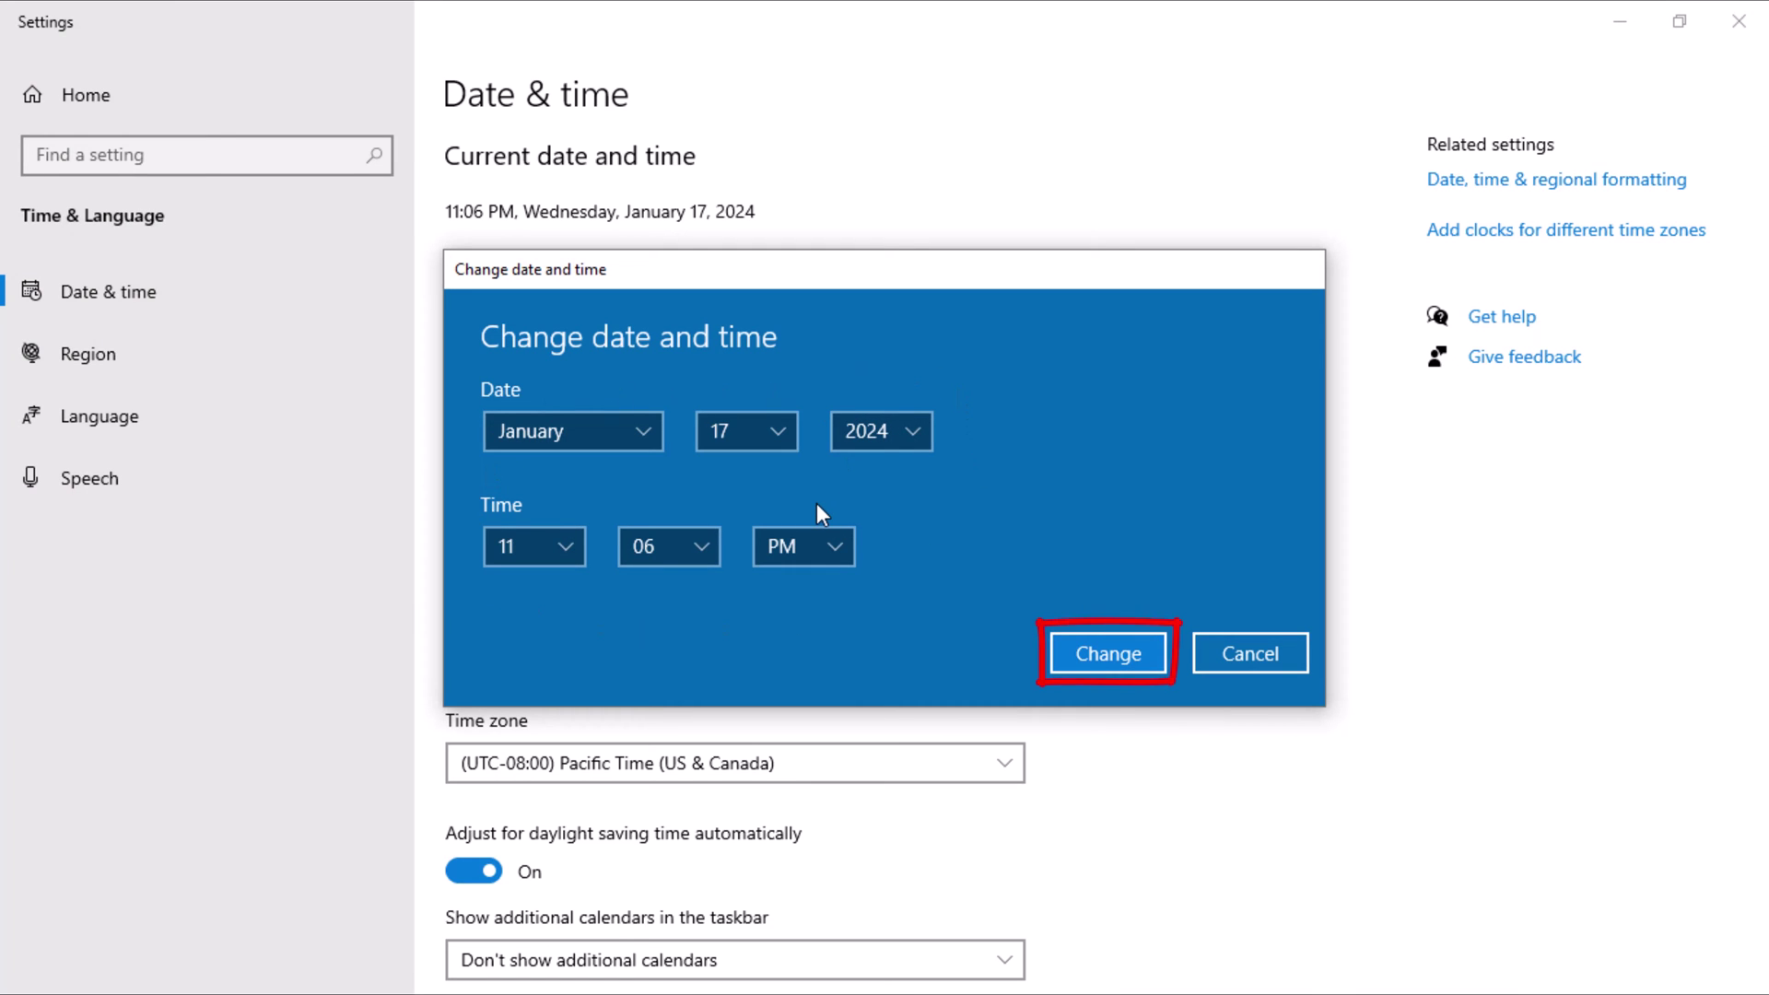
pyautogui.click(1263, 656)
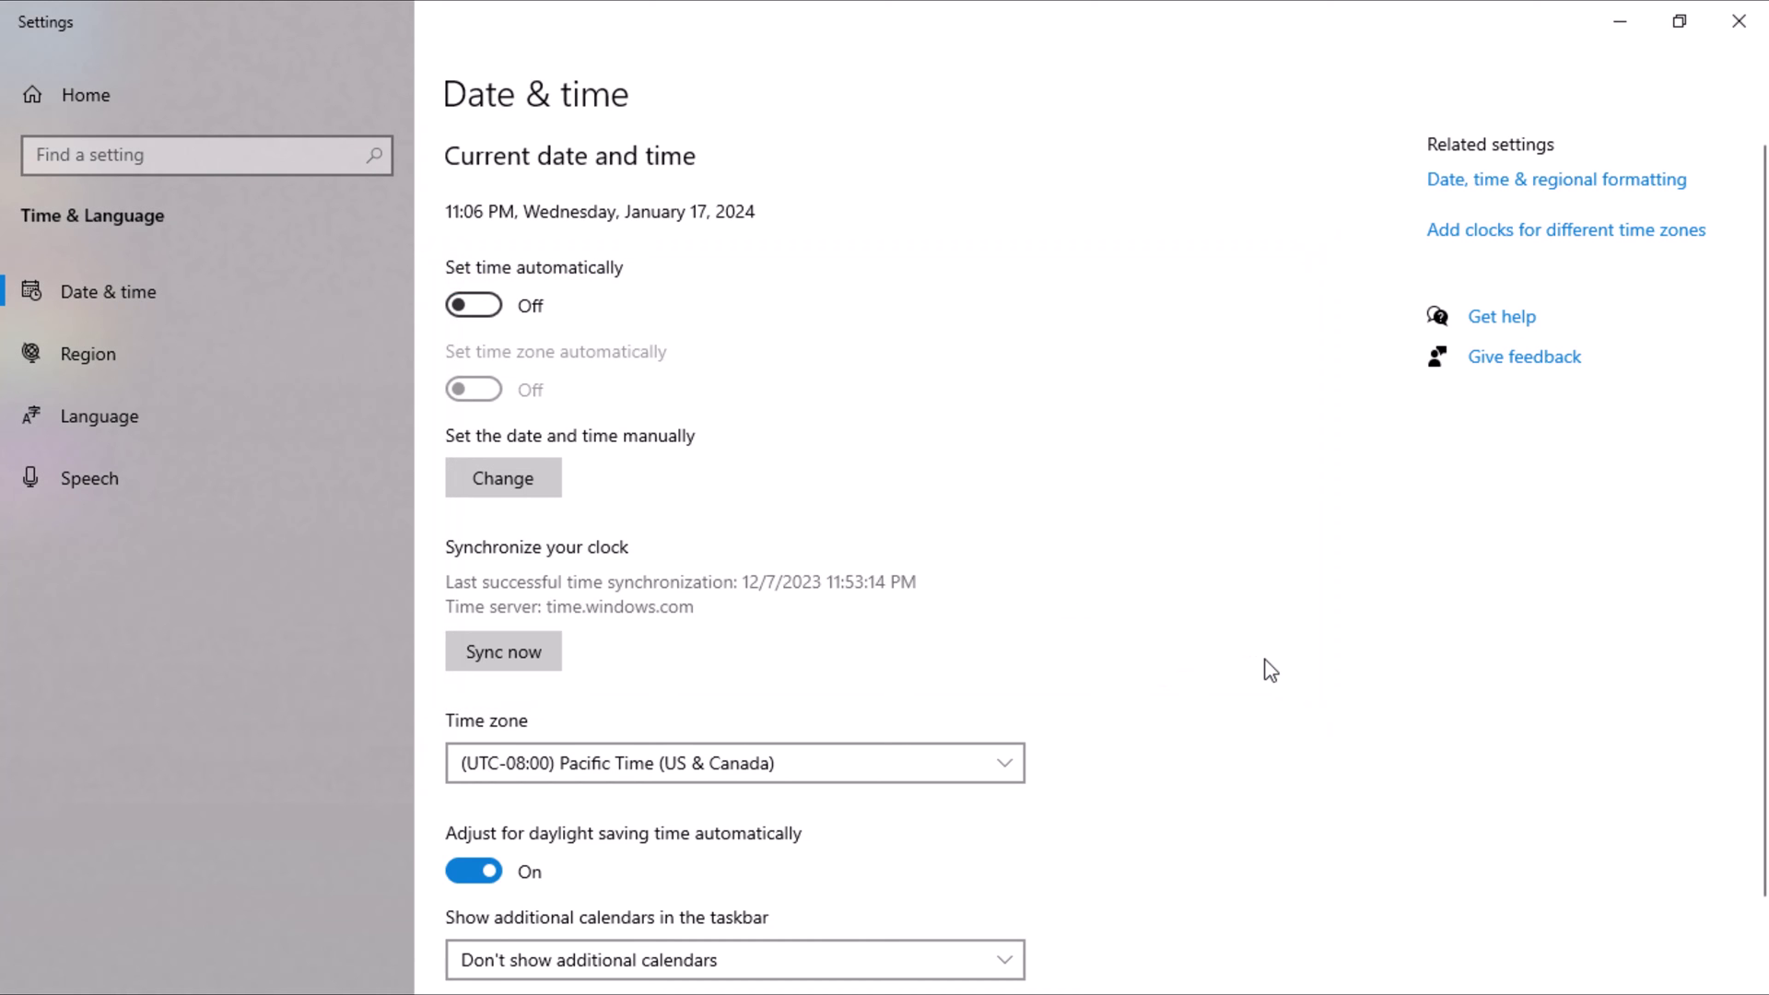
pyautogui.click(866, 762)
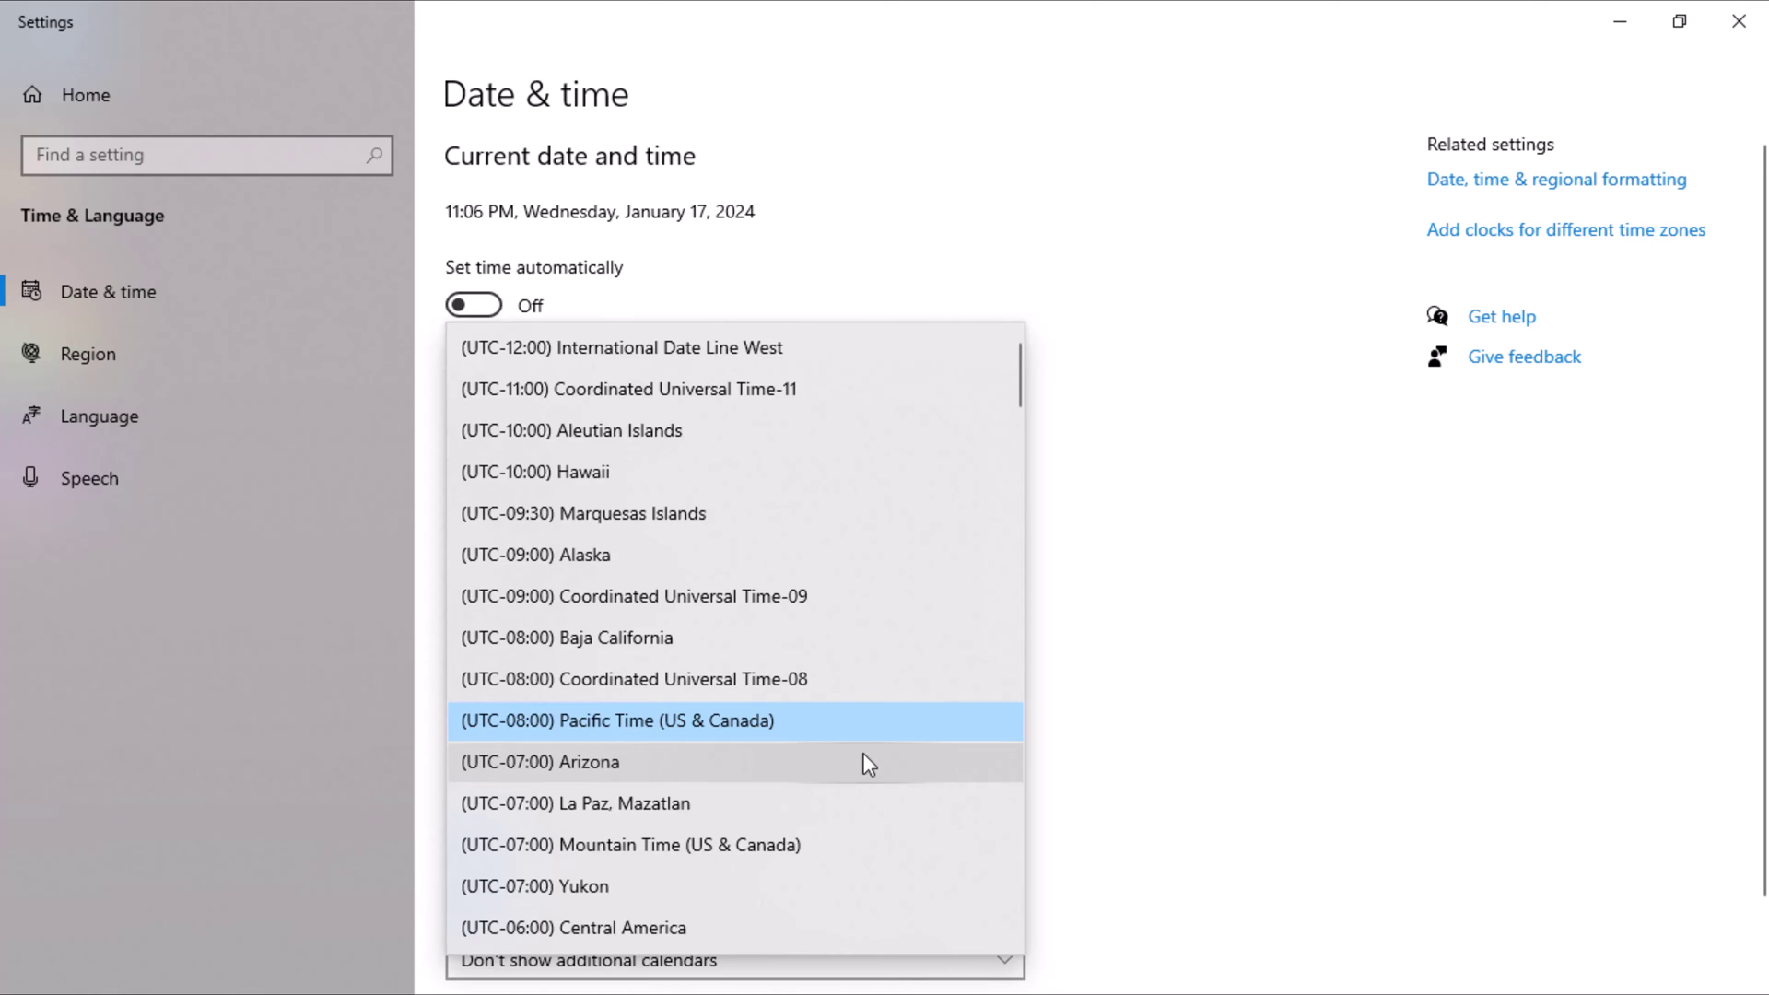
pyautogui.scroll(-2, 866, 763)
pyautogui.scroll(1, 862, 751)
pyautogui.scroll(-2, 862, 751)
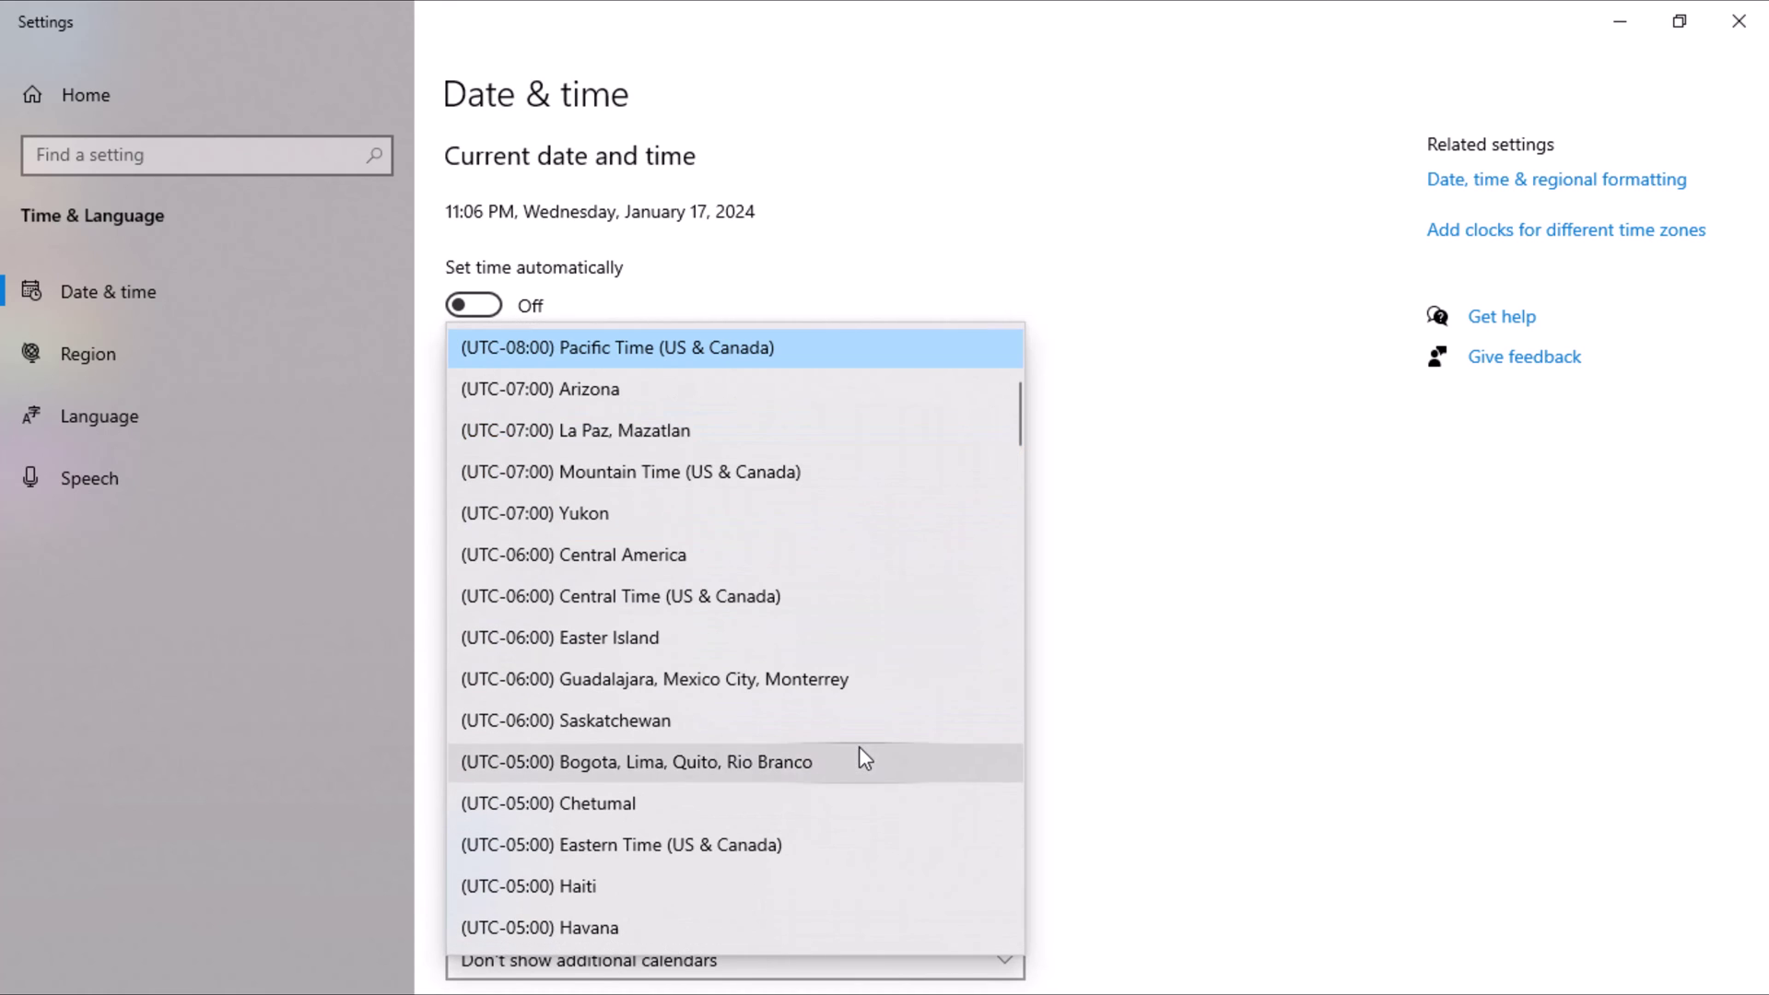
pyautogui.click(1083, 663)
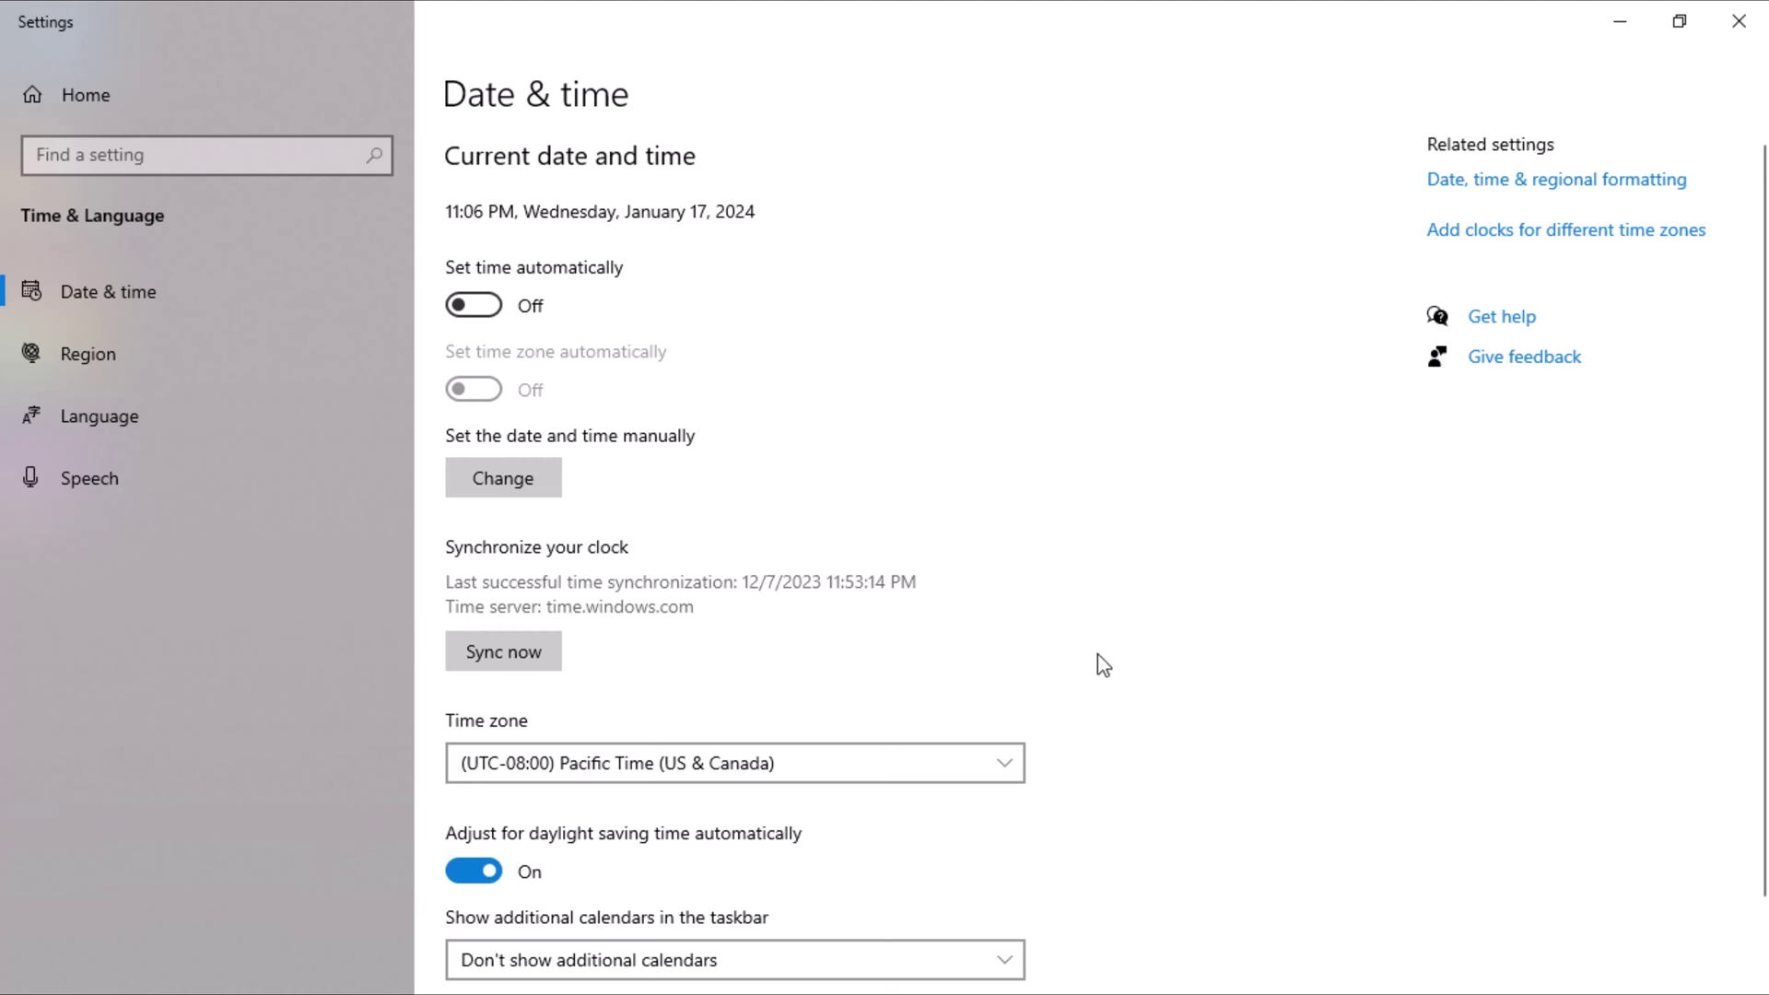
# - Keep the country or region at United States in regional settings, then close Settings
pyautogui.click(1492, 190)
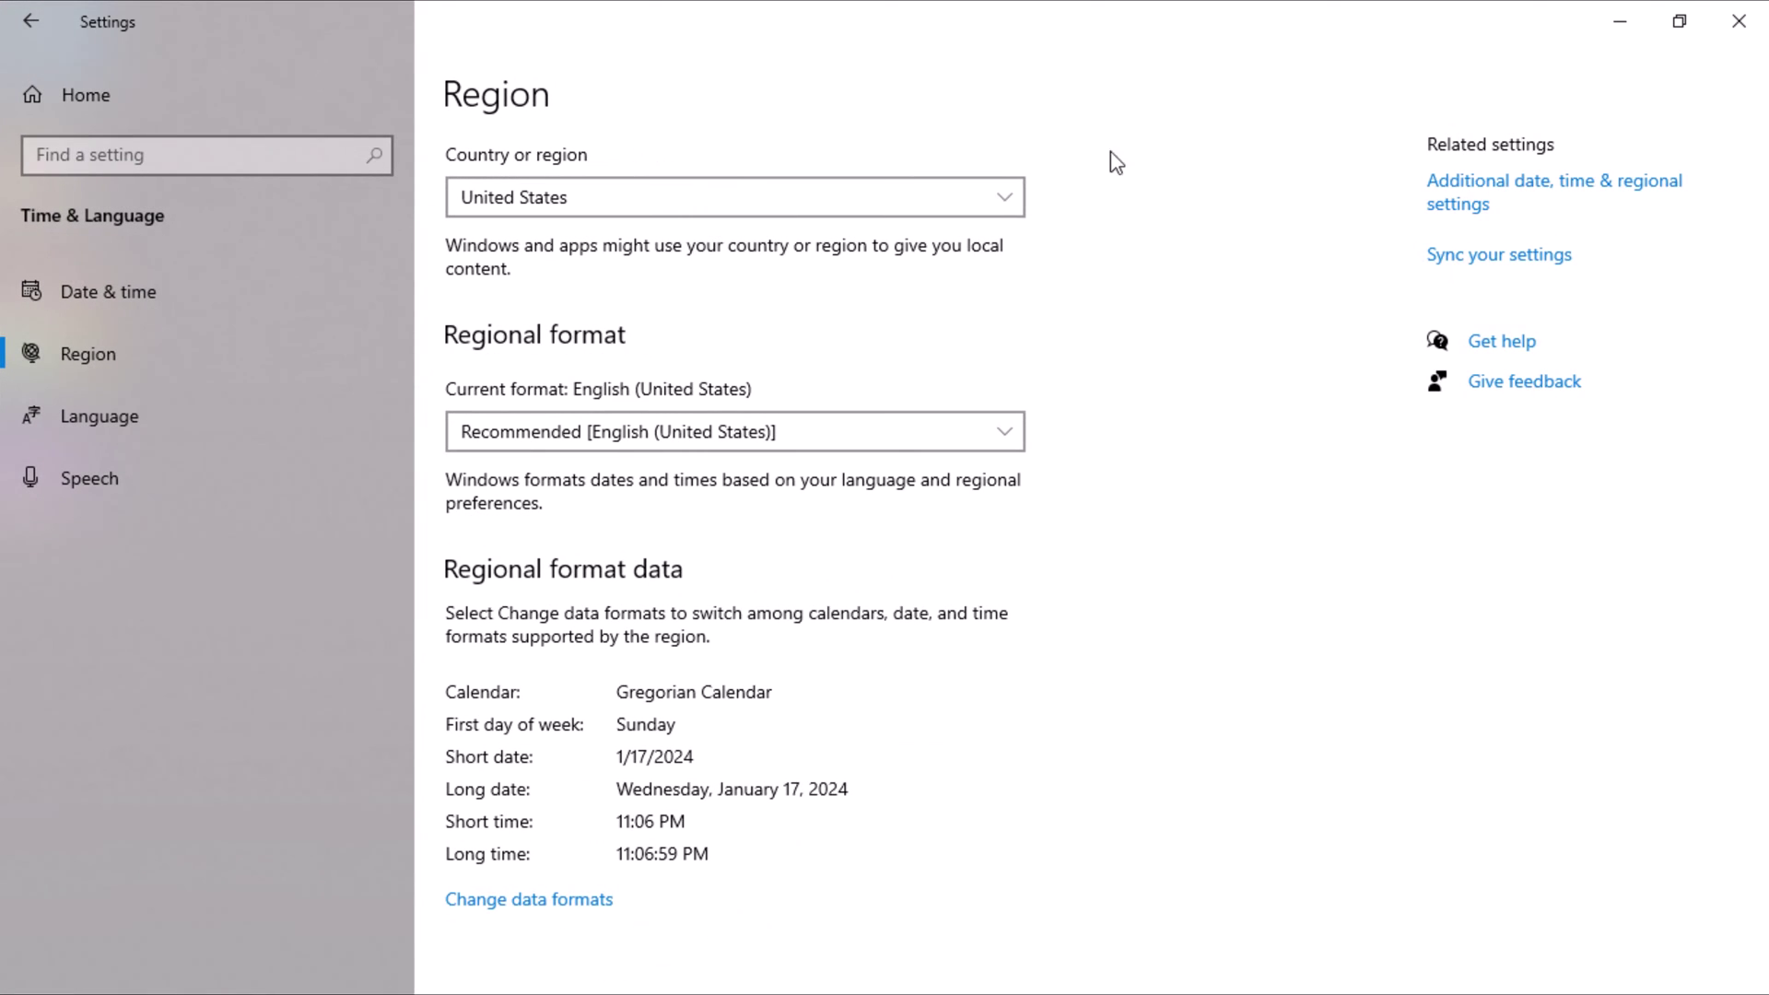
pyautogui.click(986, 194)
pyautogui.scroll(5, 982, 197)
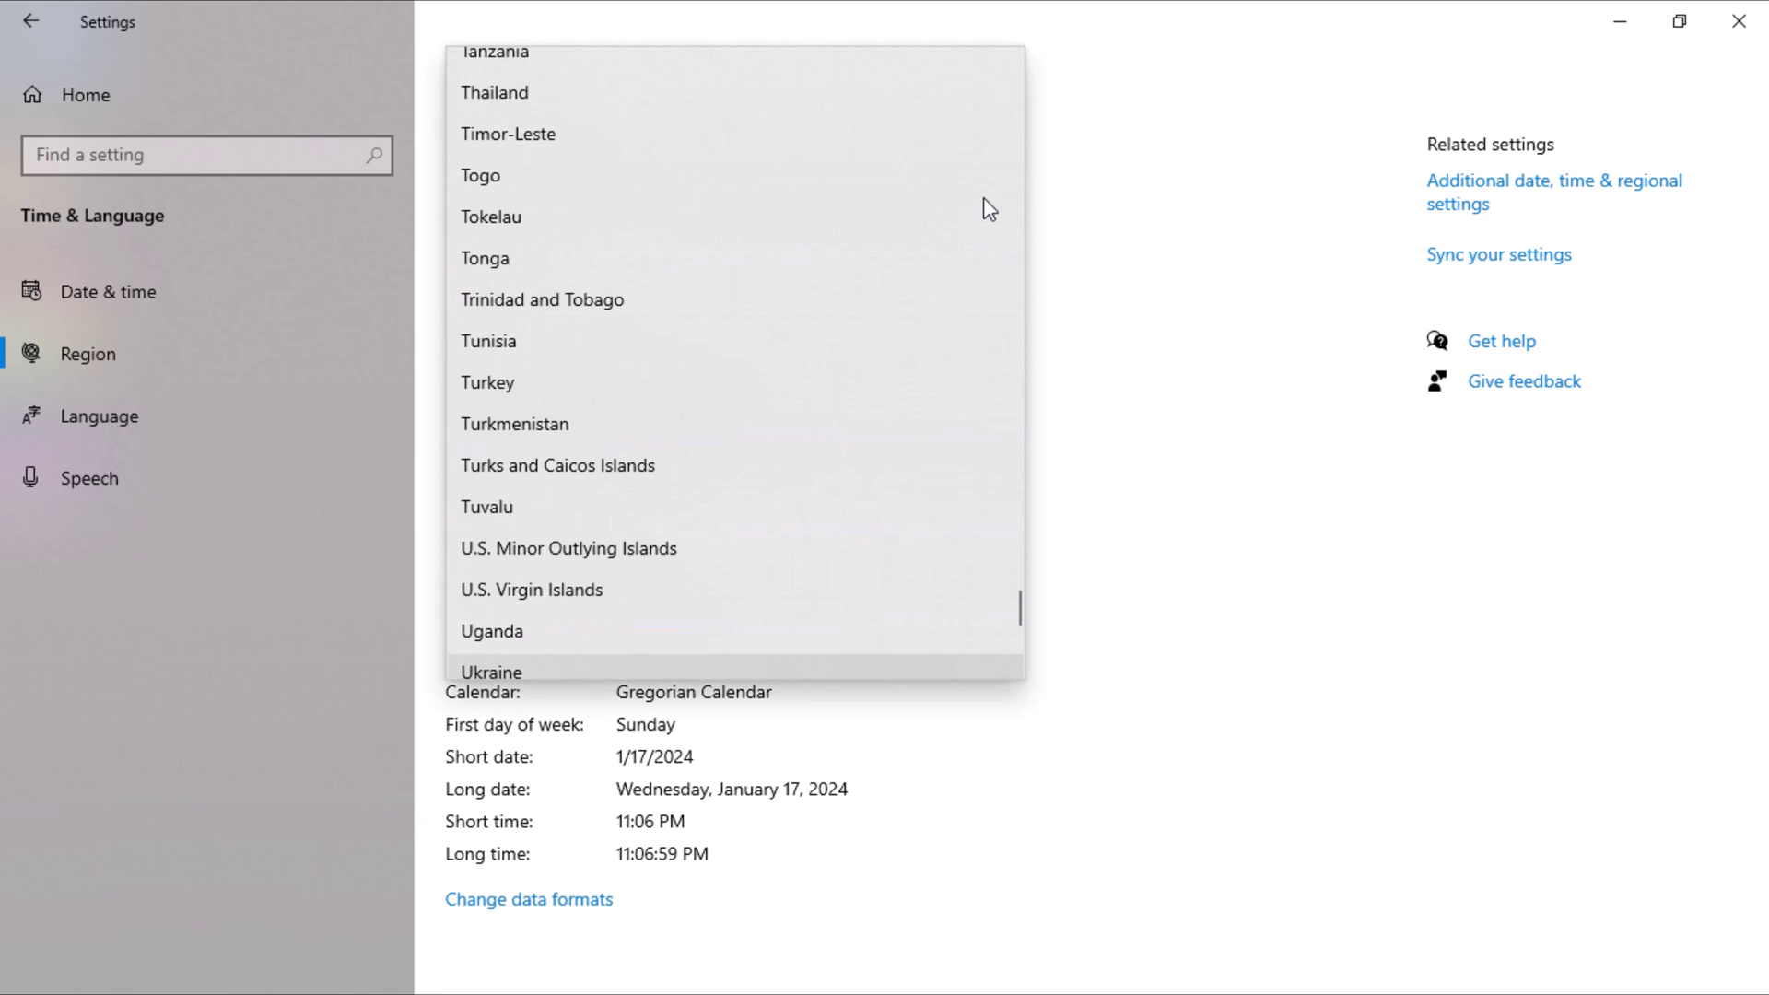
pyautogui.click(1108, 238)
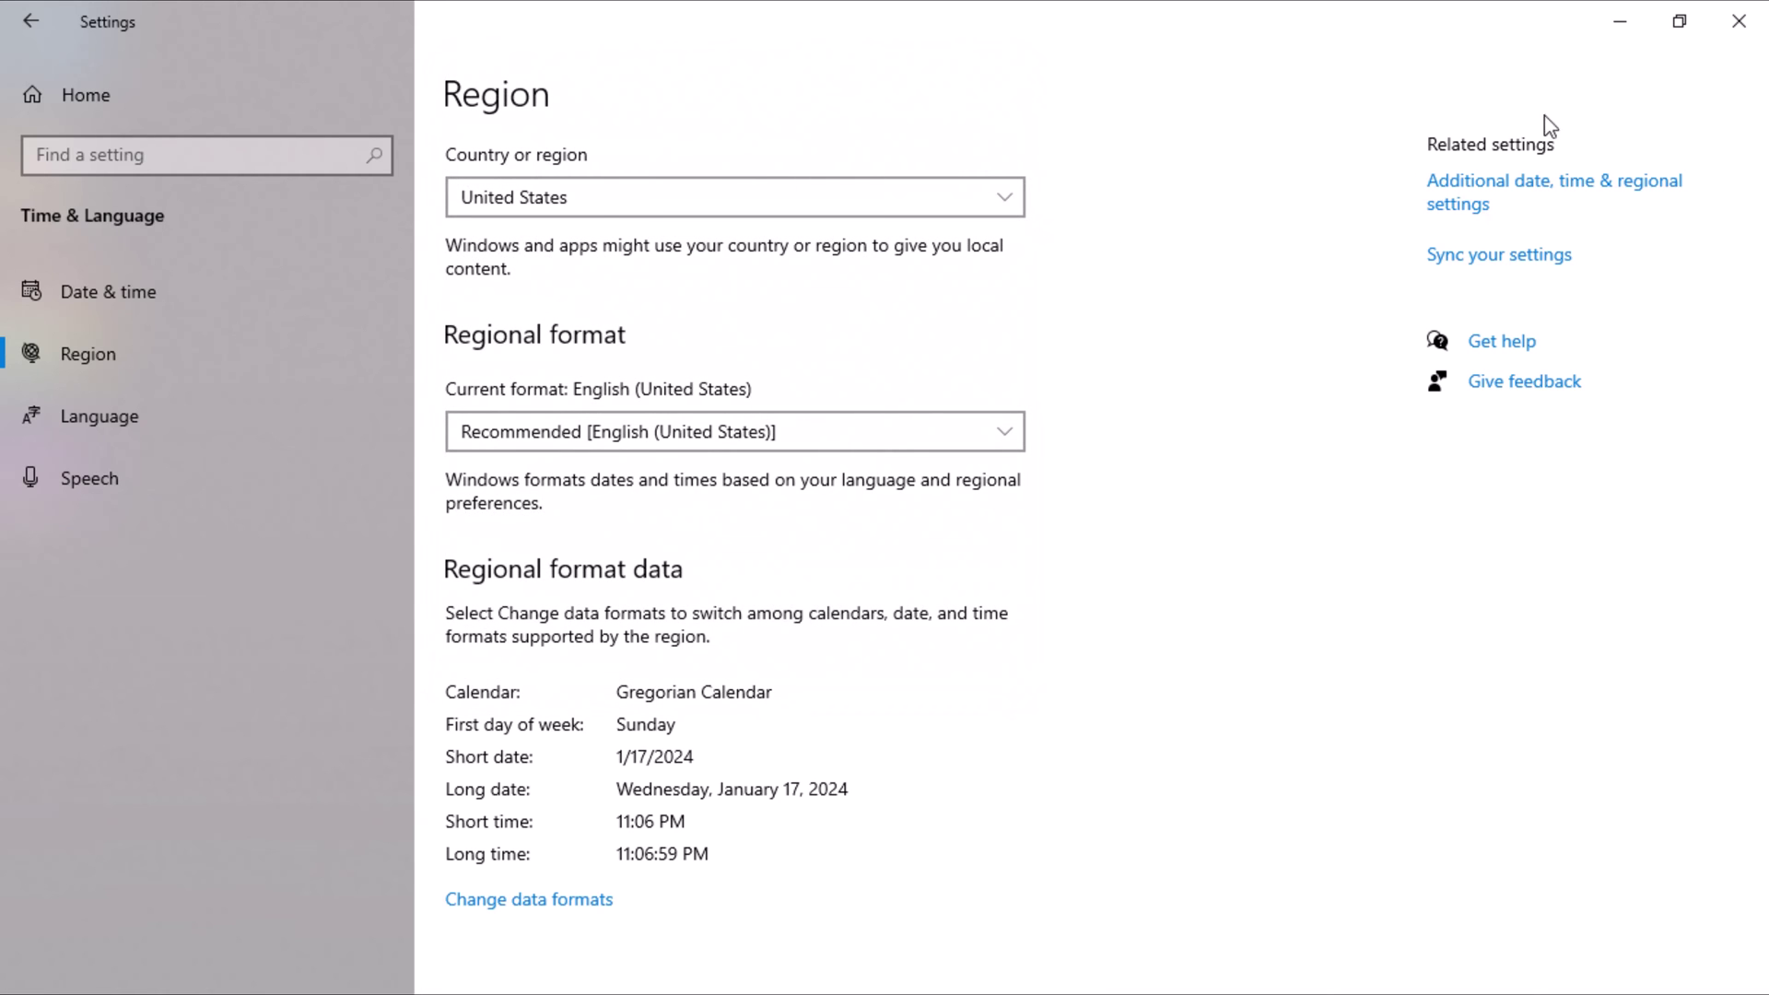
pyautogui.click(1738, 21)
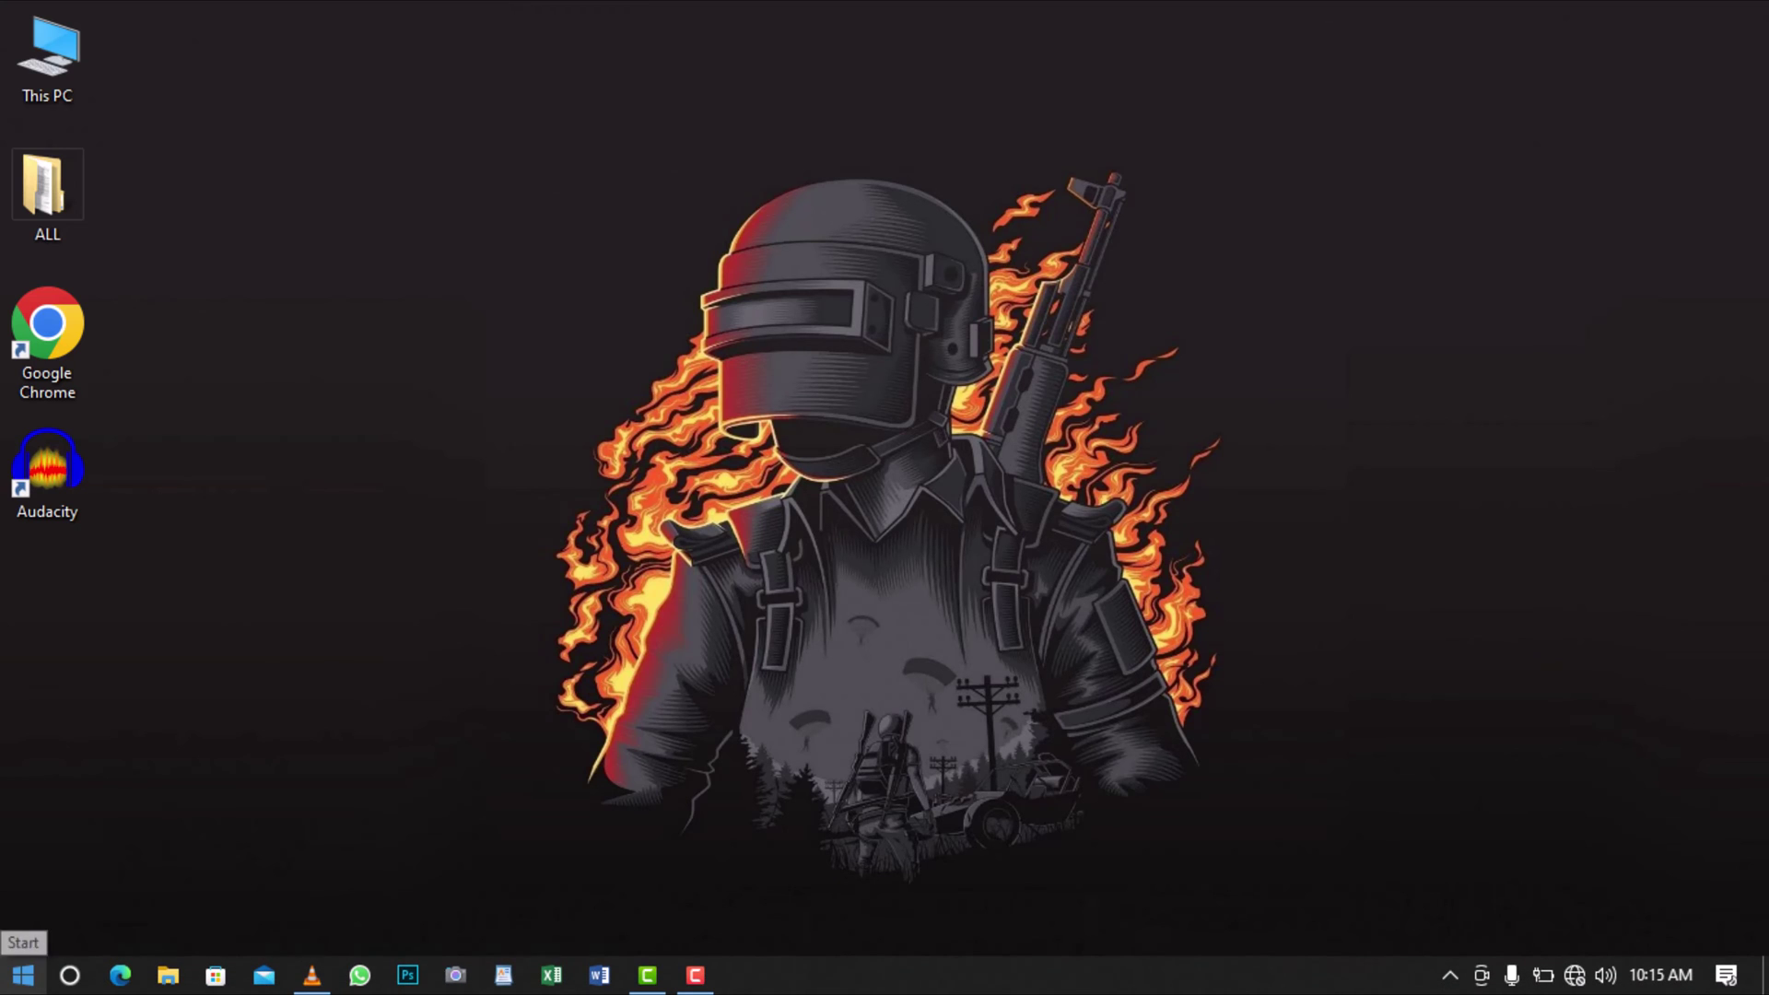
# - Run the Windows Store Apps troubleshooter and dismiss its 'couldn't identify the problem' result
pyautogui.click(23, 975)
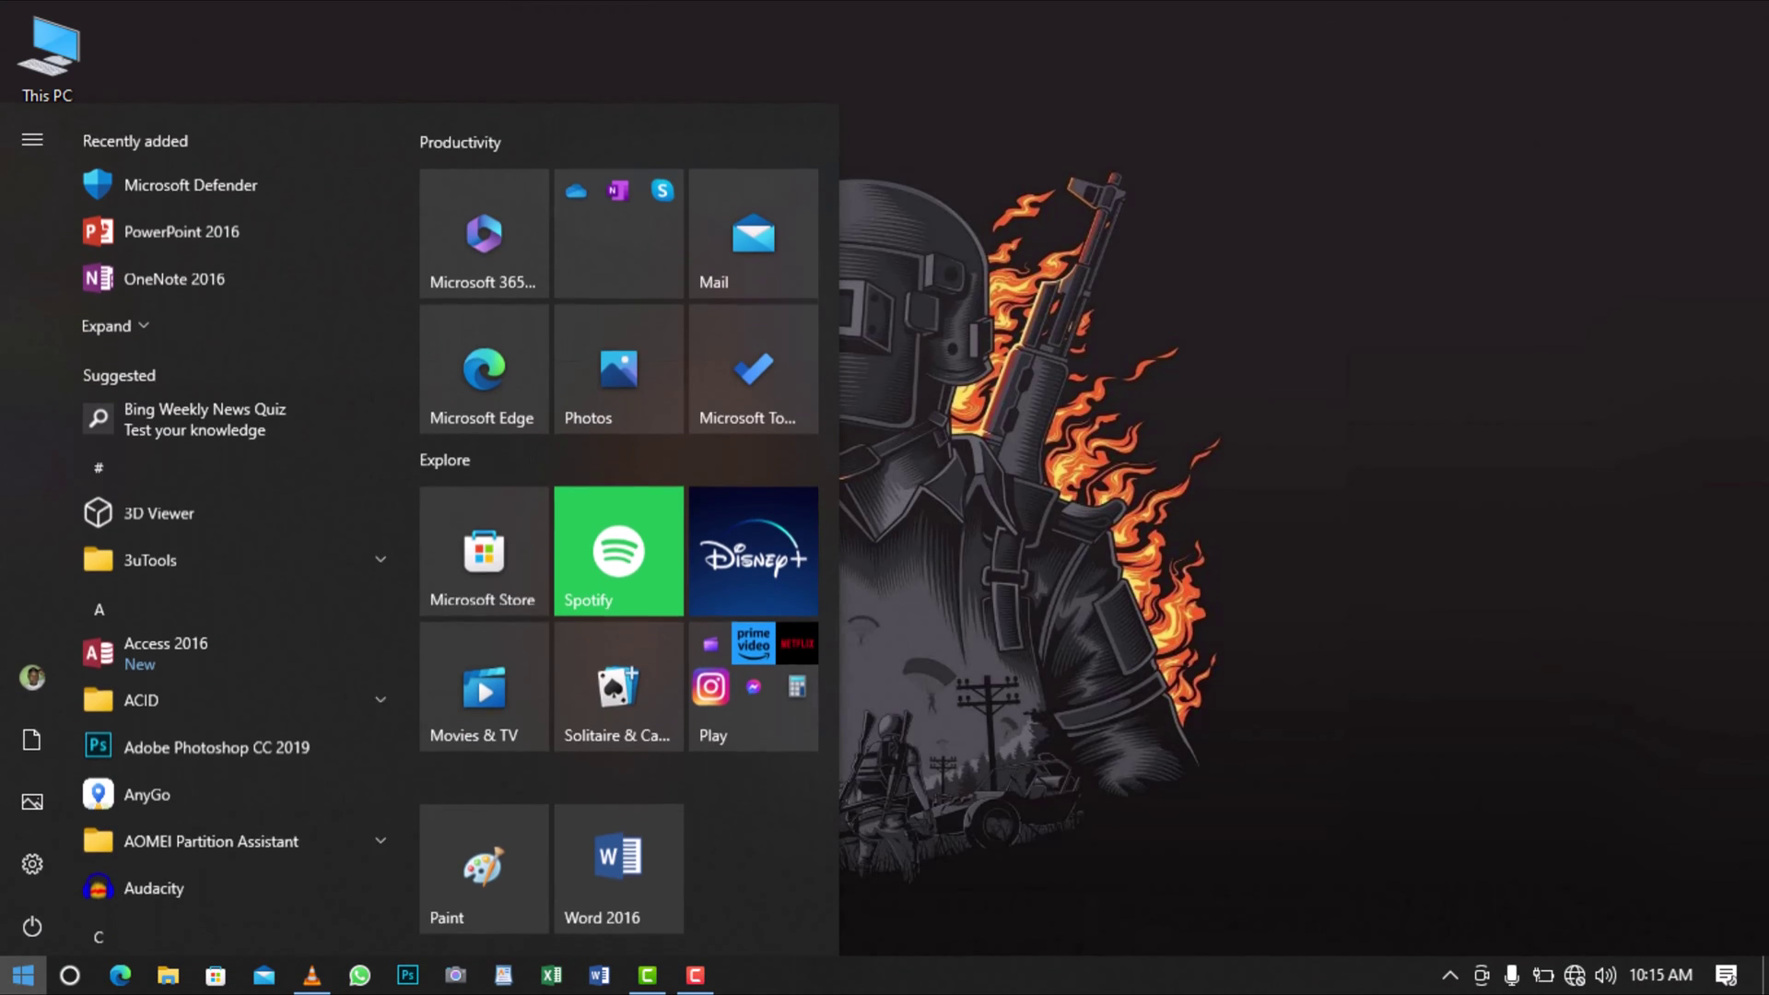
pyautogui.click(31, 869)
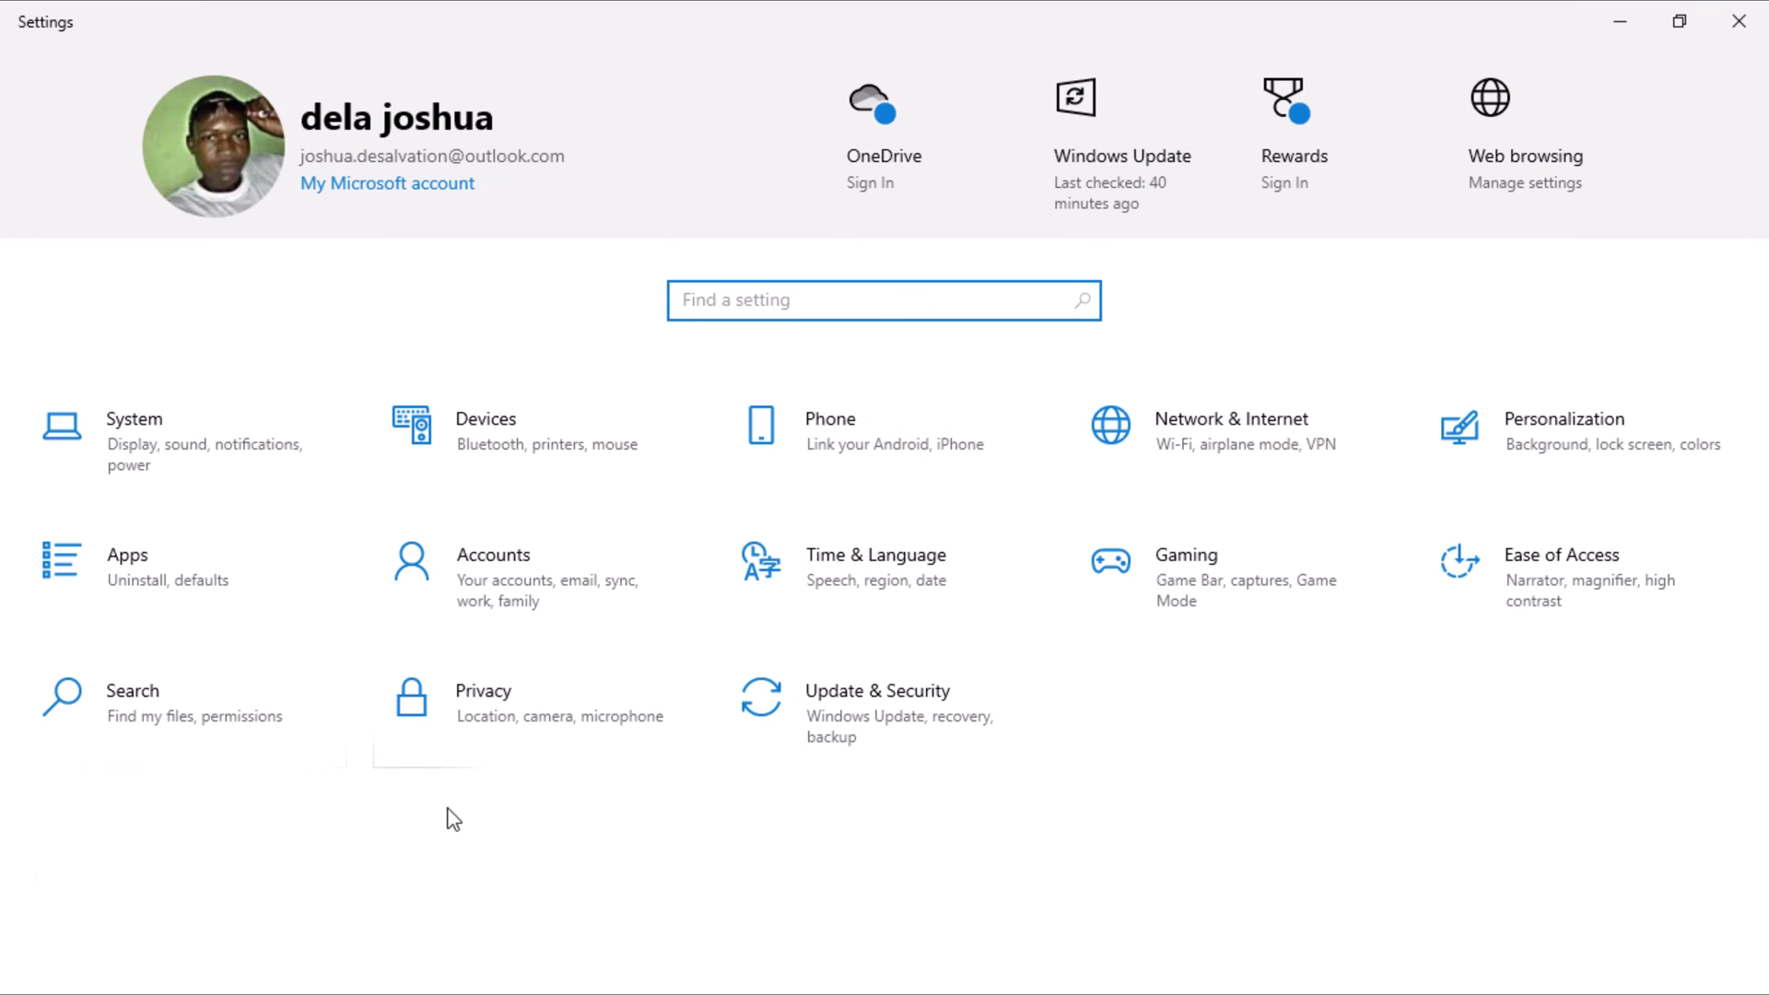
pyautogui.click(934, 712)
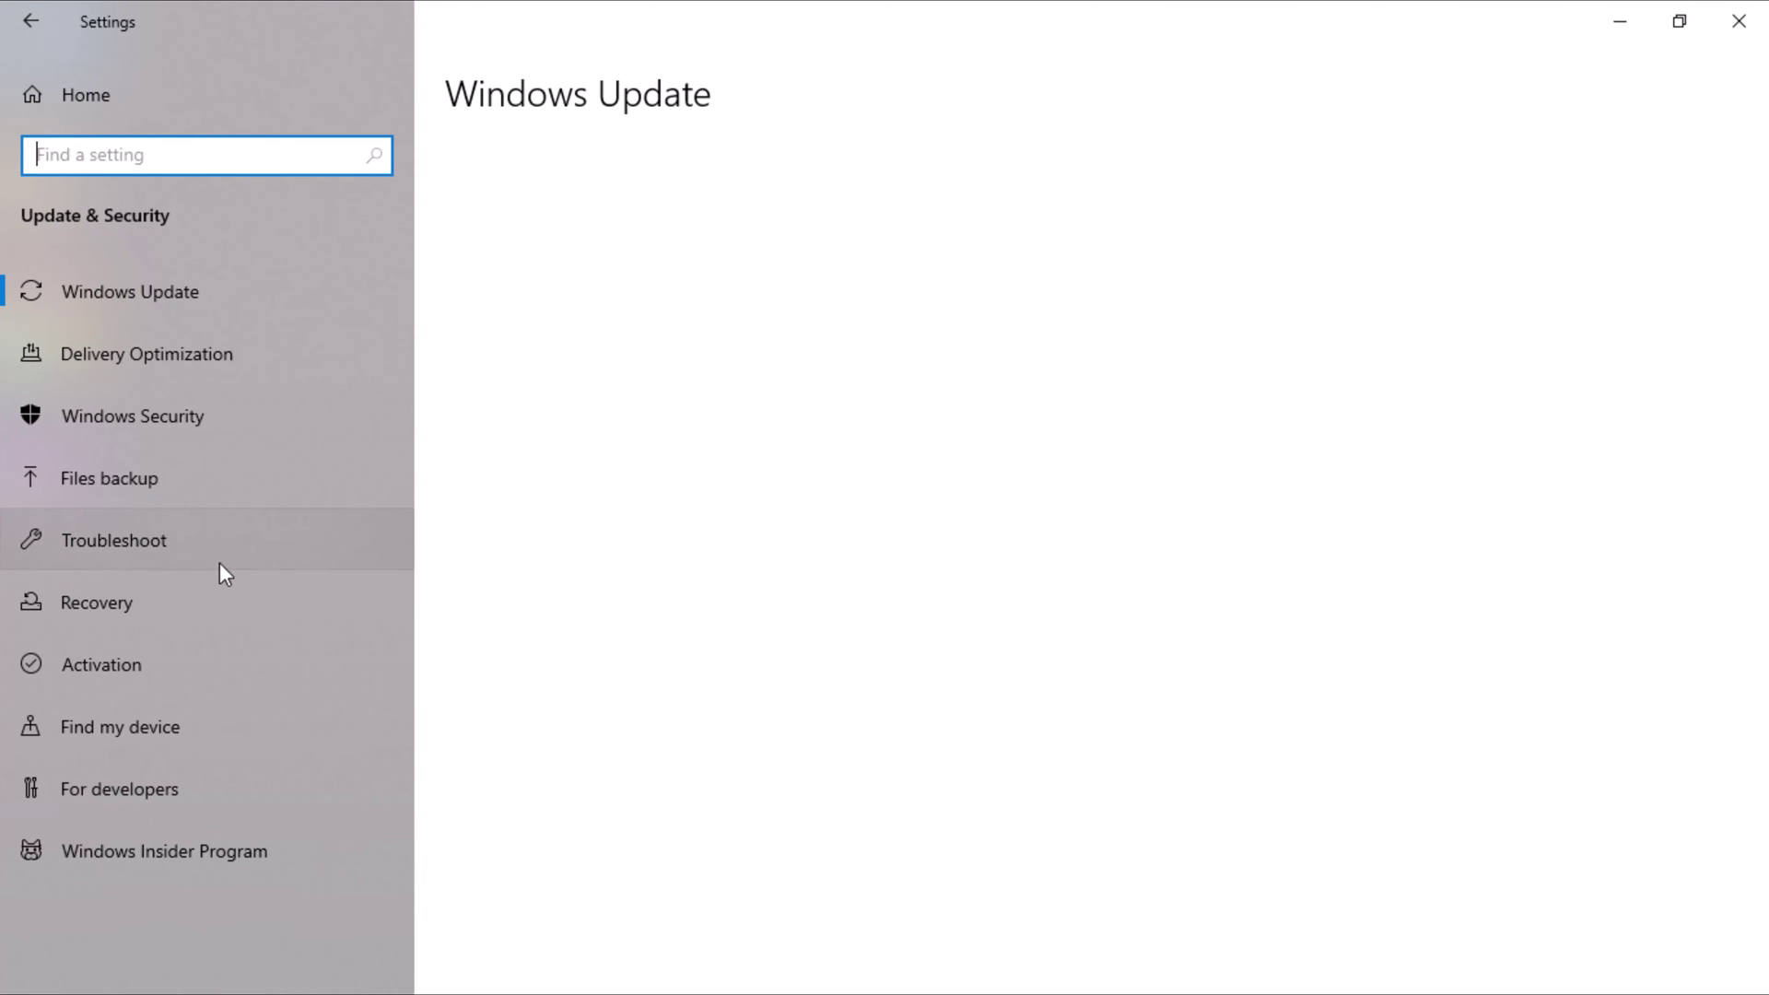
pyautogui.click(195, 555)
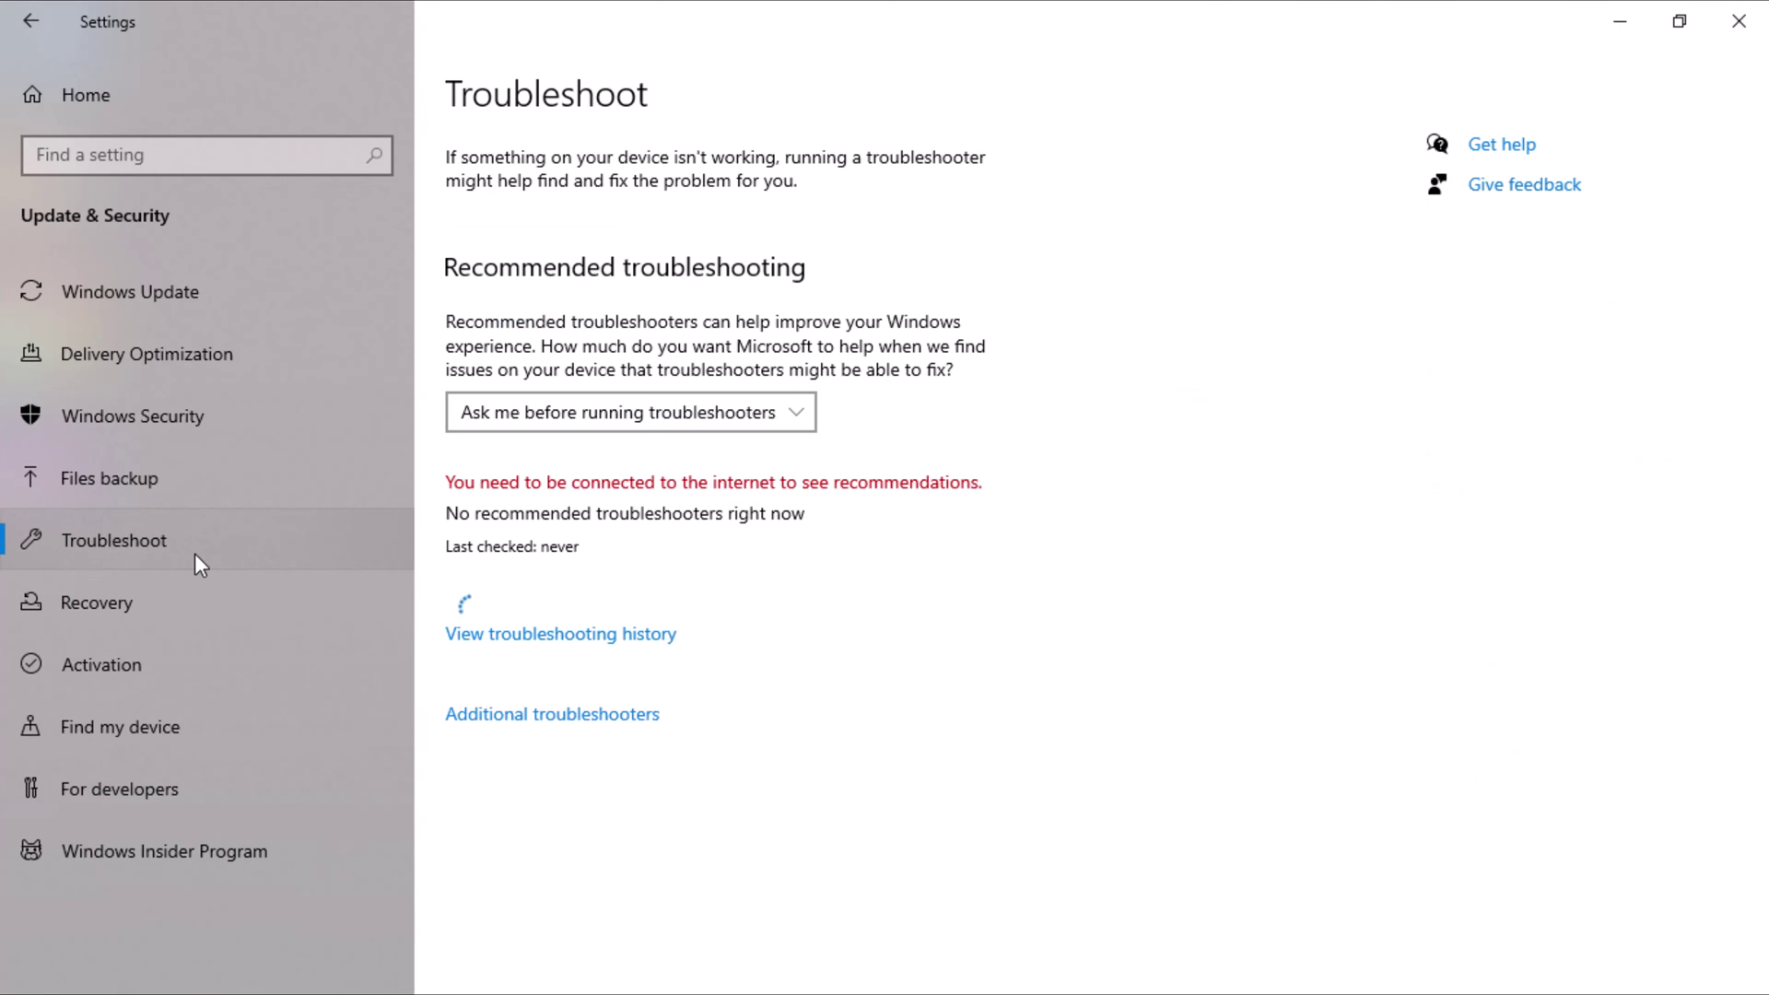
pyautogui.click(590, 716)
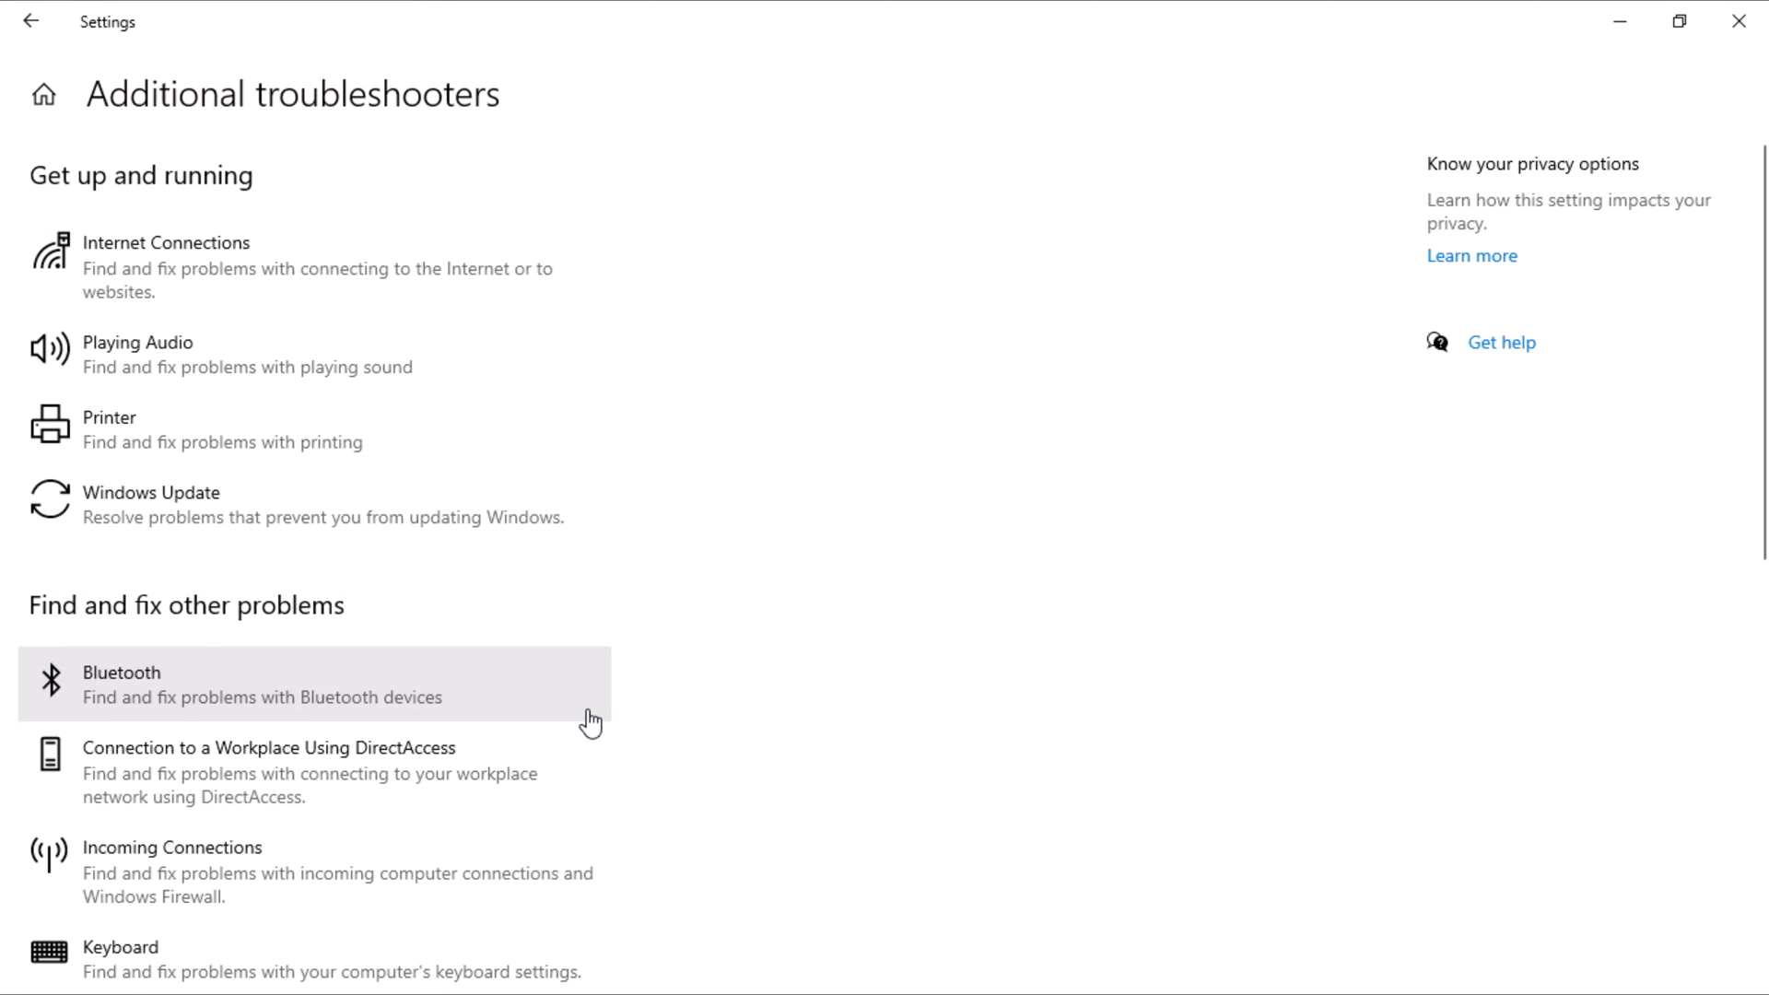
pyautogui.scroll(-10, 590, 723)
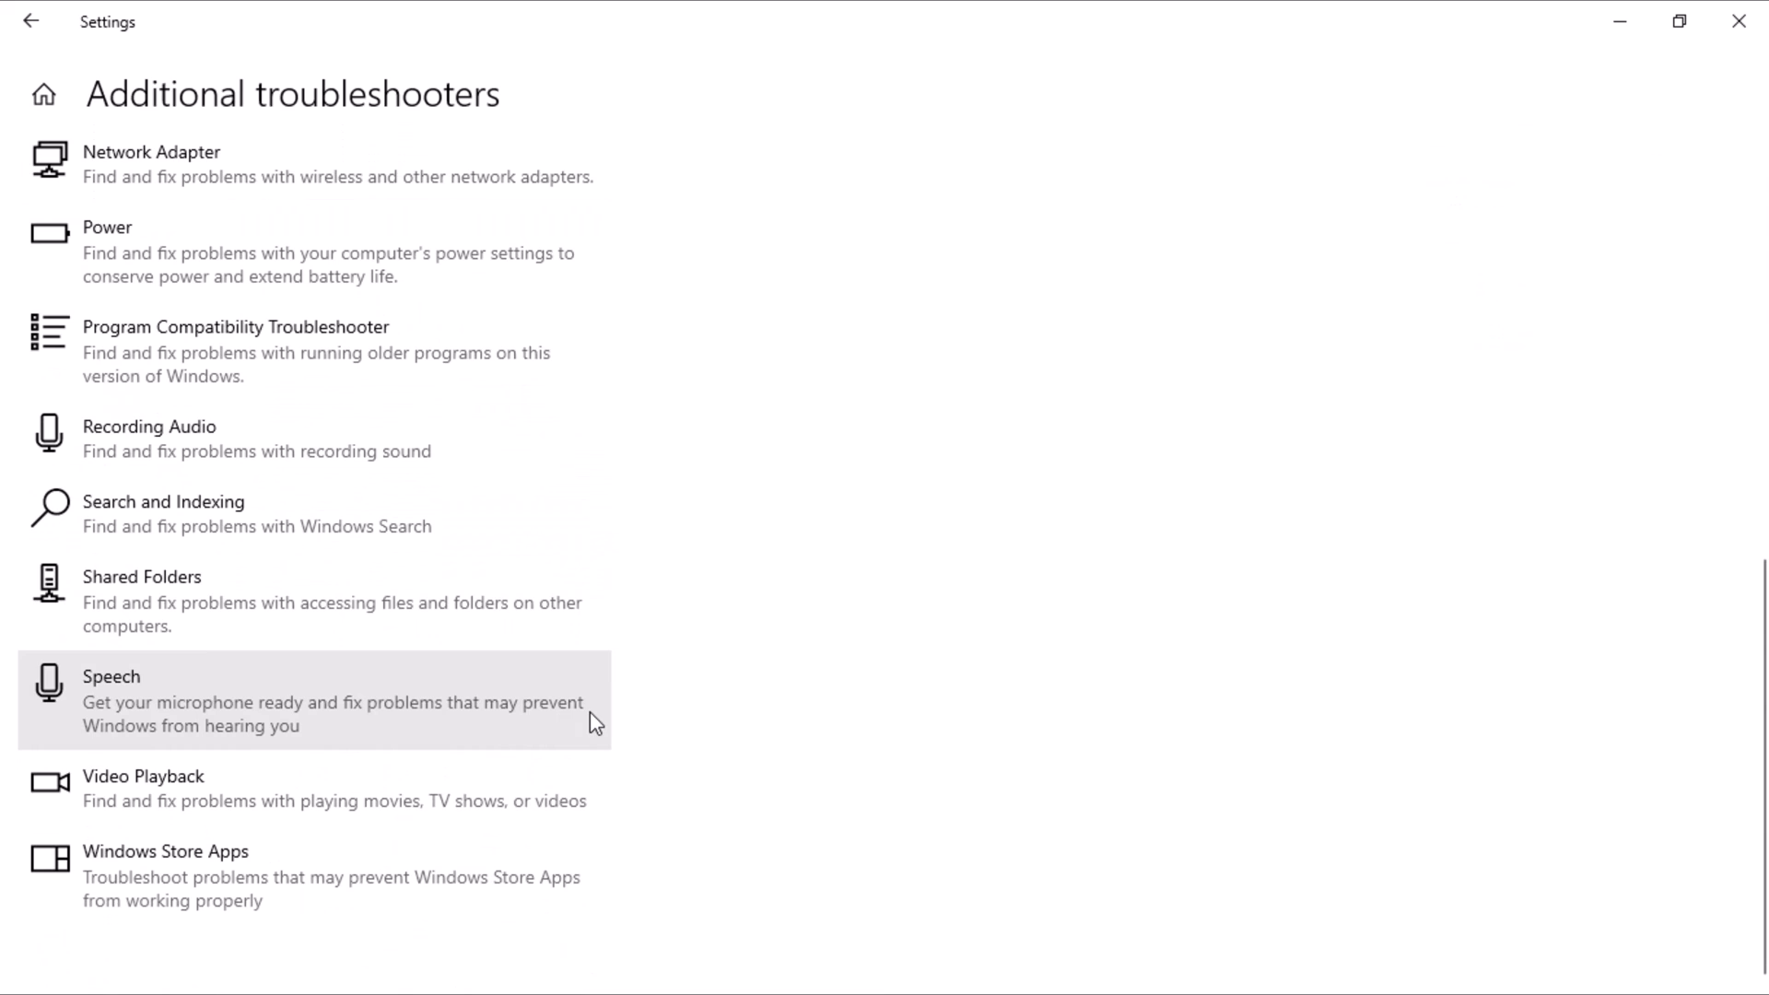
pyautogui.click(326, 870)
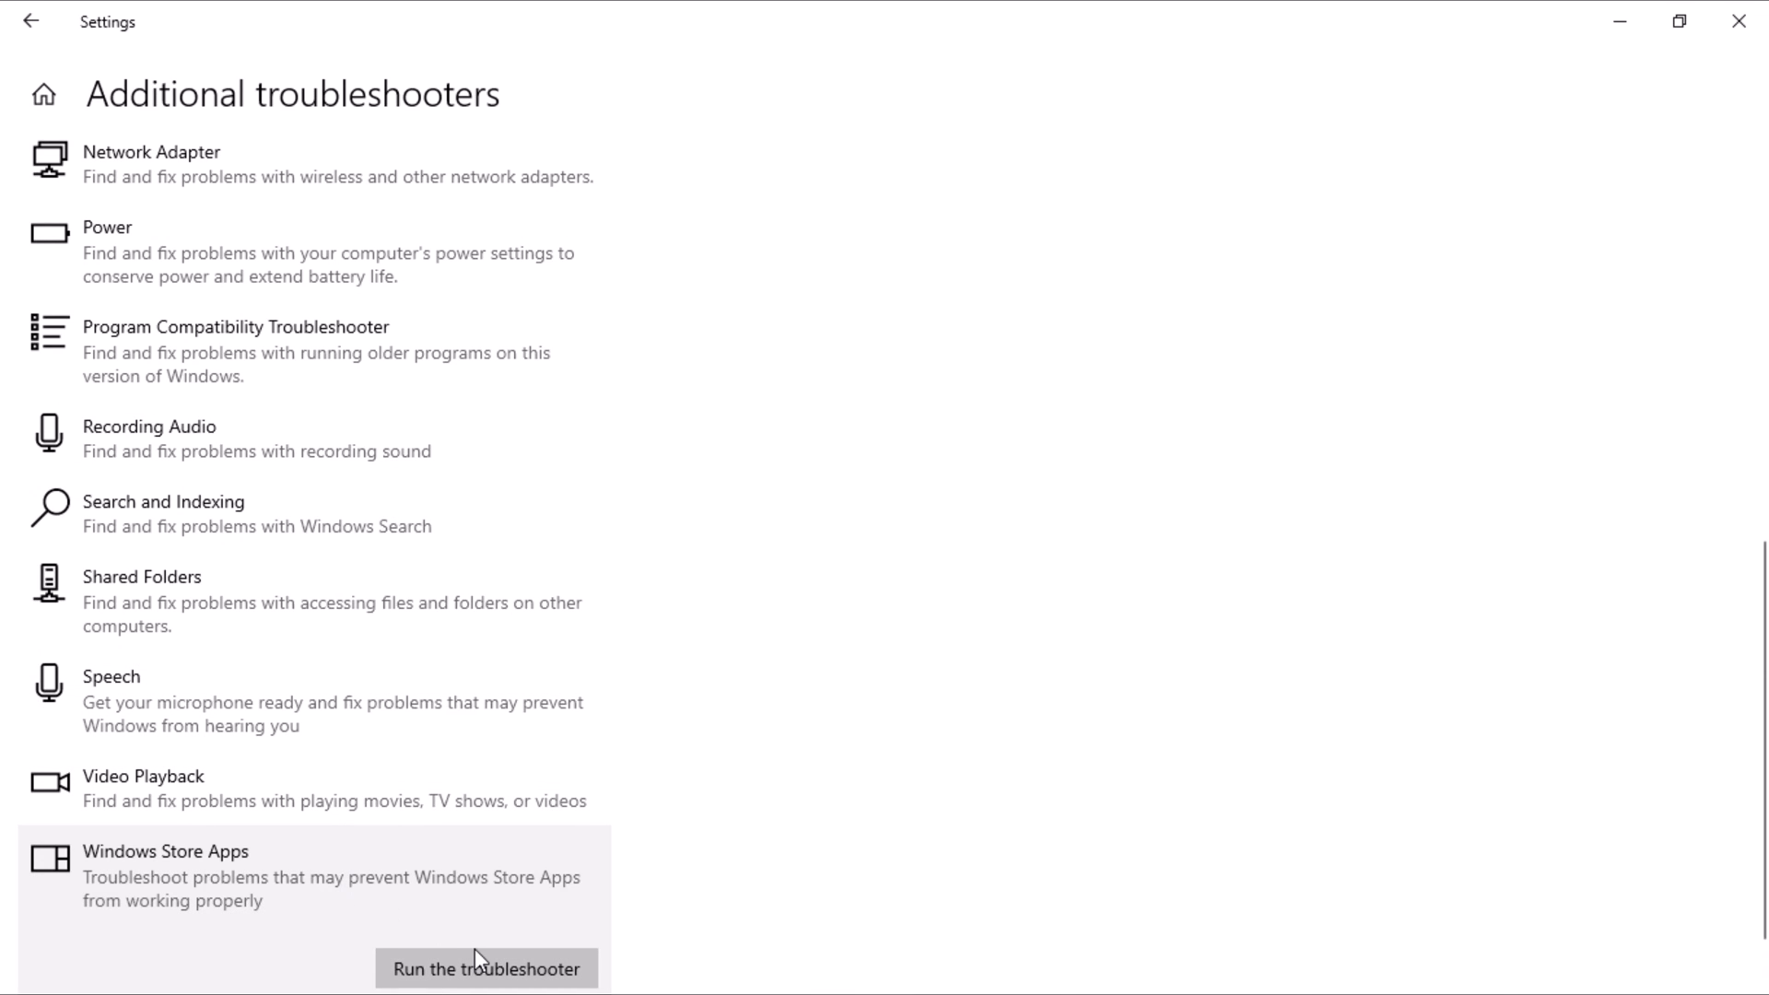
pyautogui.click(478, 953)
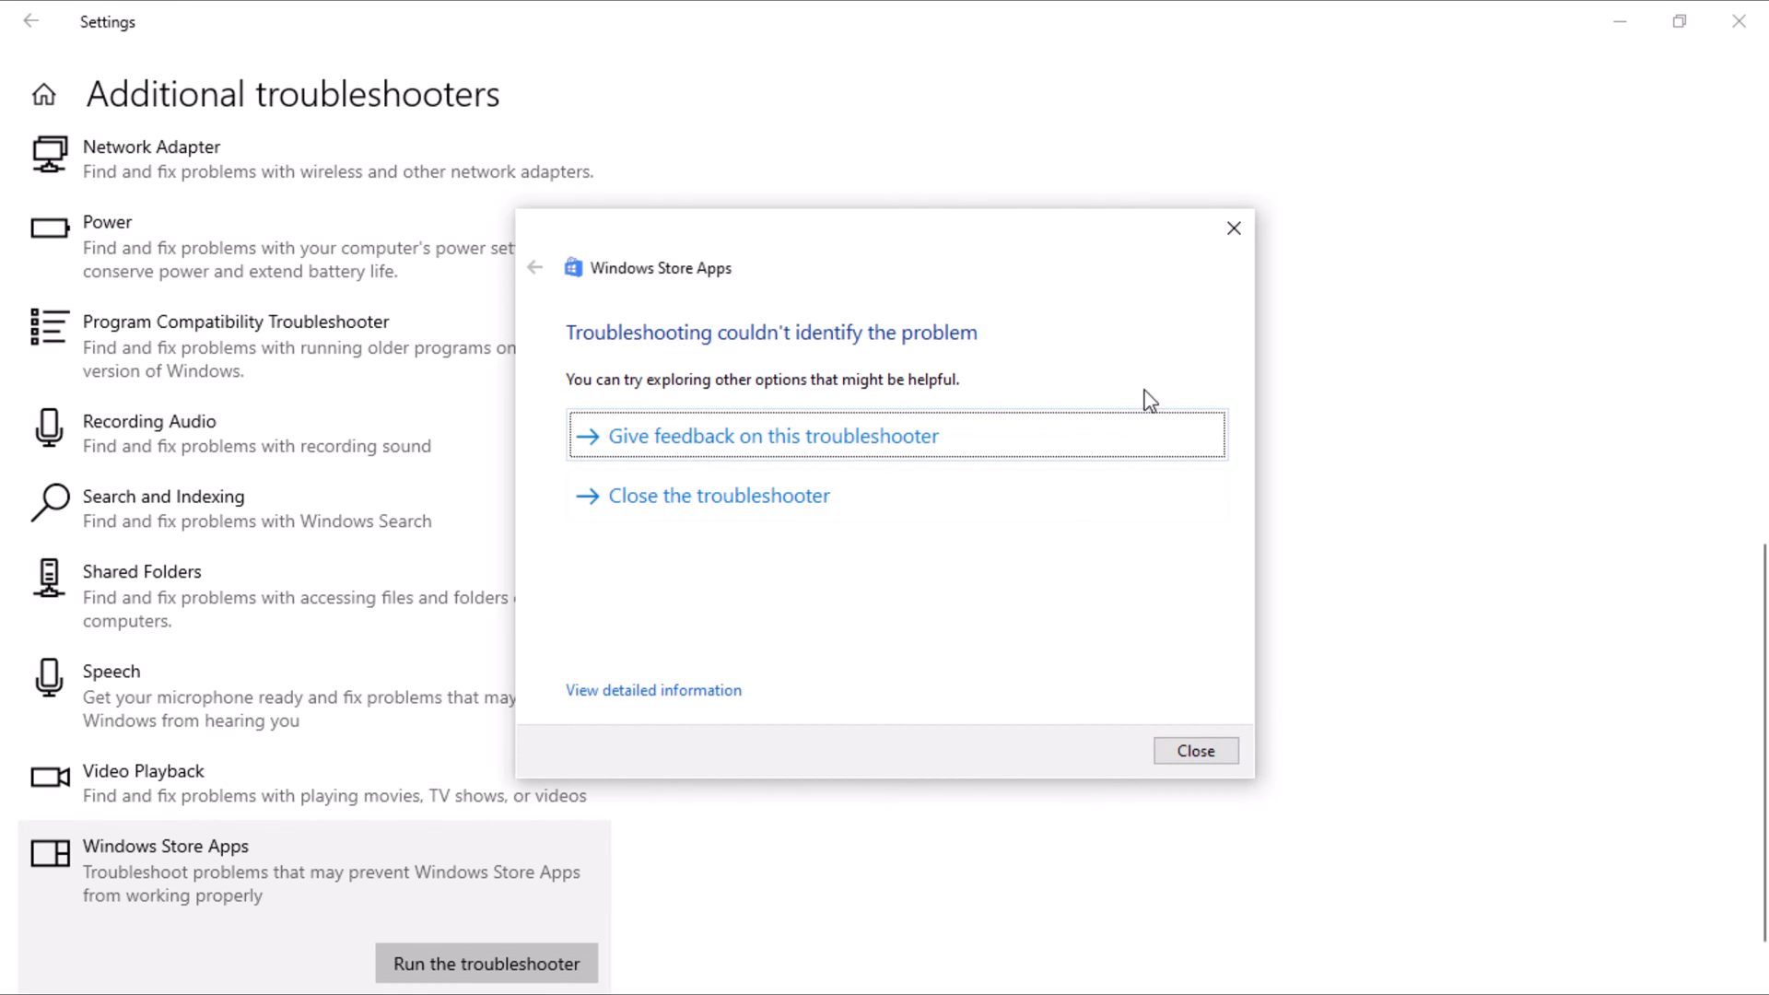
pyautogui.click(1232, 228)
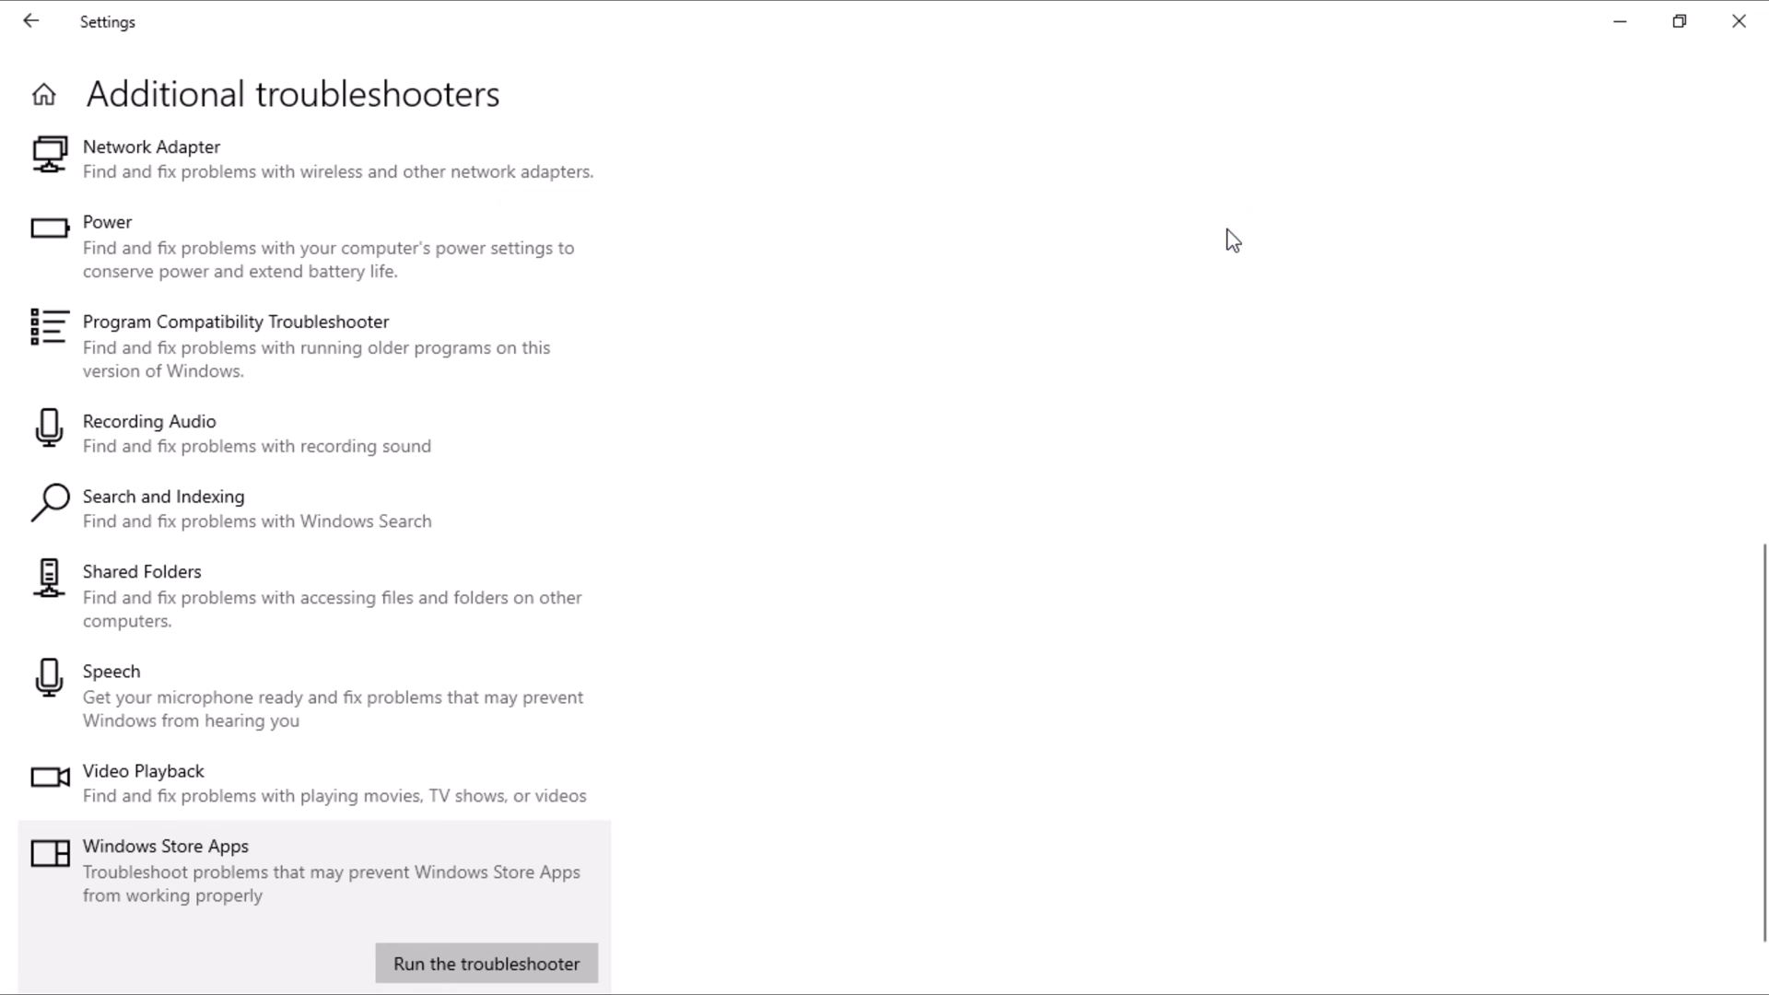
# - Close Settings and launch Windows PowerShell as administrator via a Start search for 'powershell'
pyautogui.click(1731, 18)
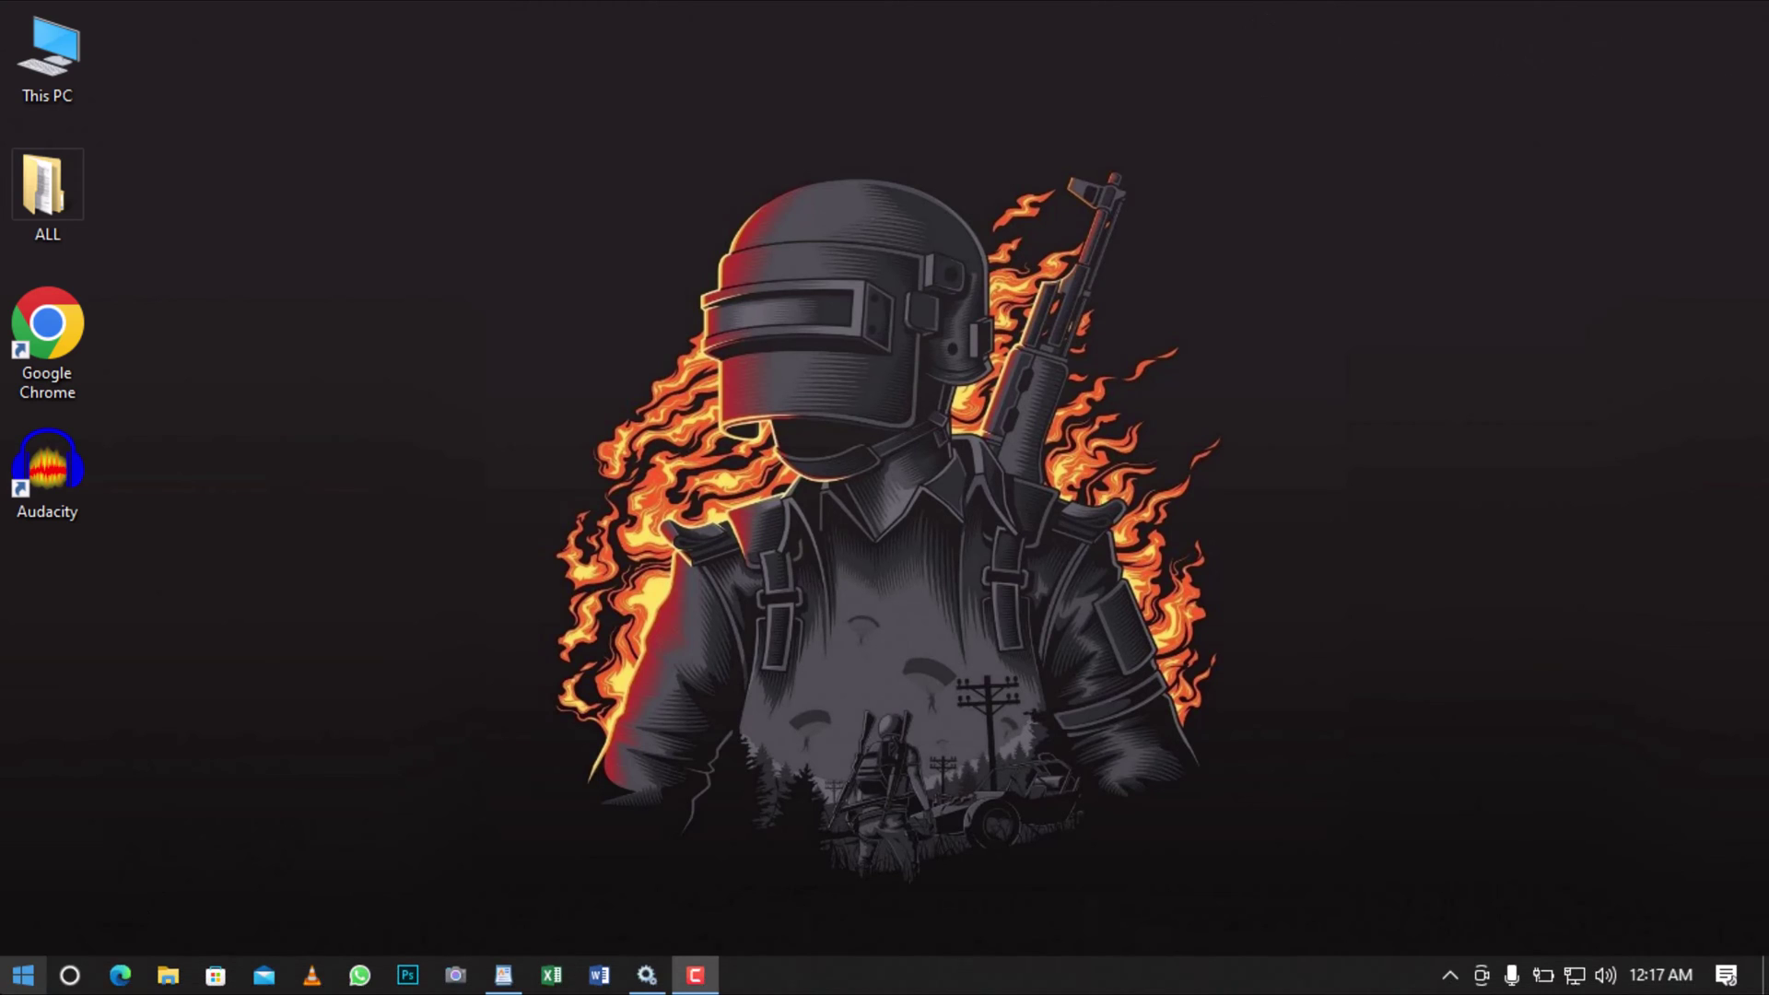
pyautogui.click(23, 975)
pyautogui.write('powershell')
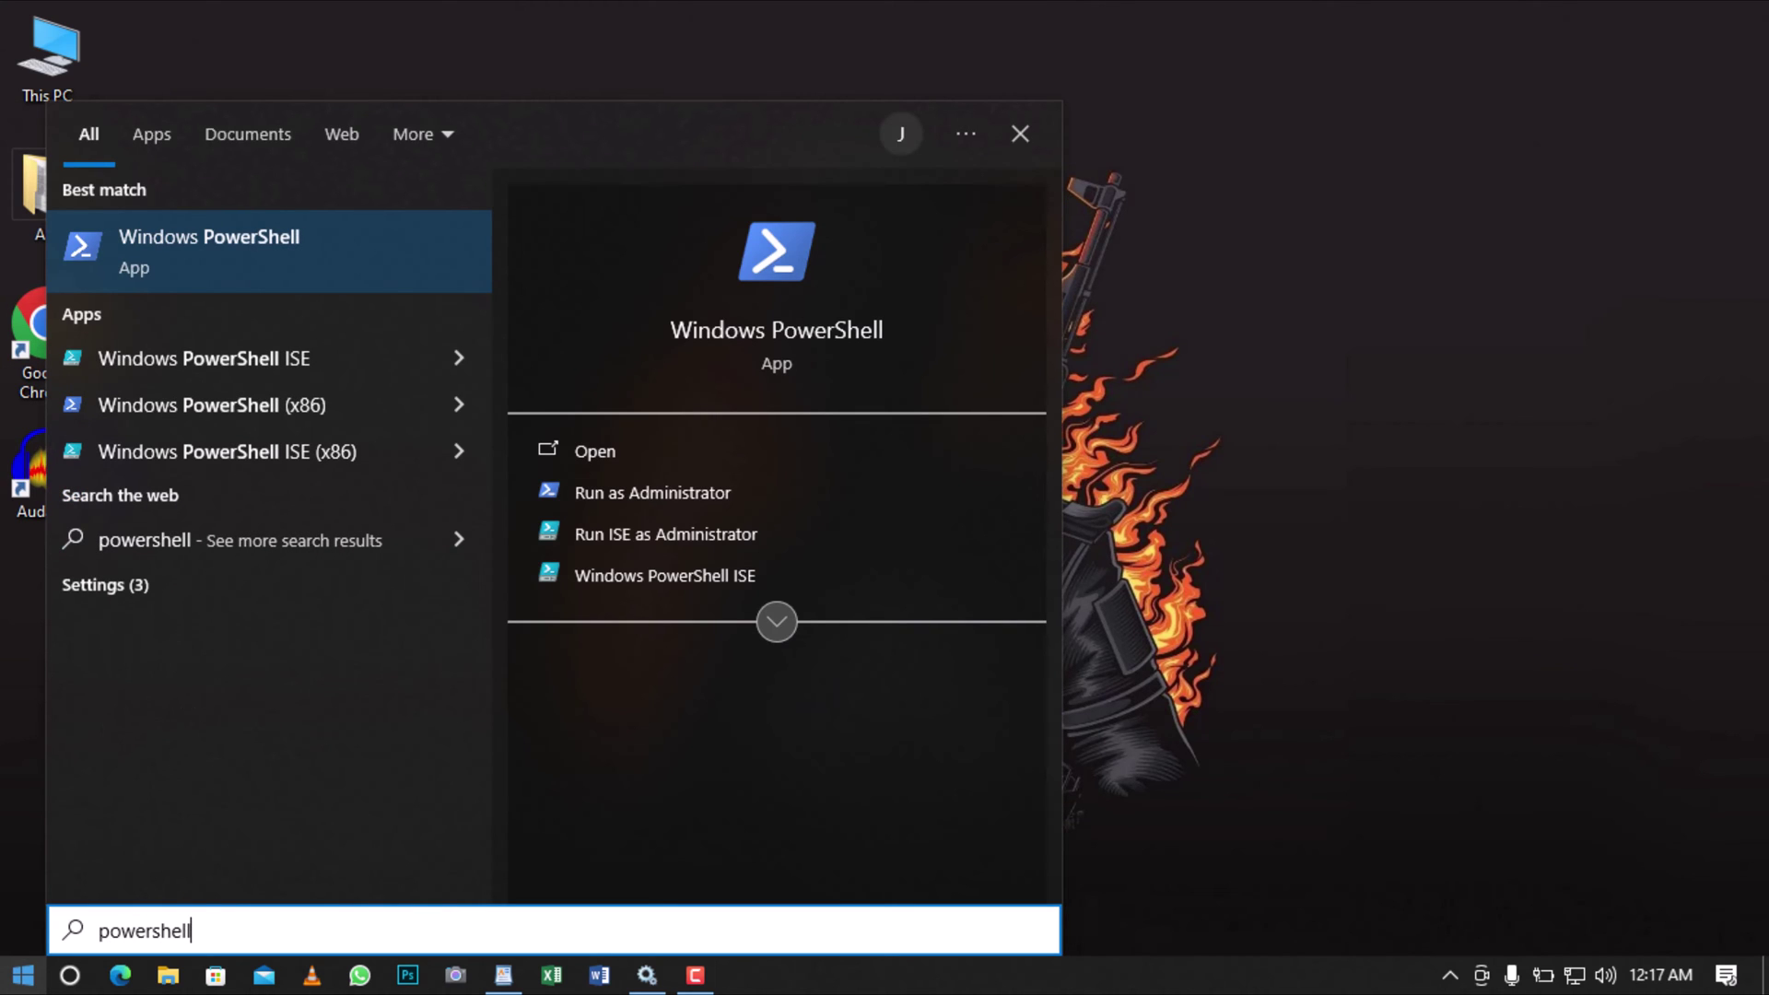
pyautogui.click(719, 492)
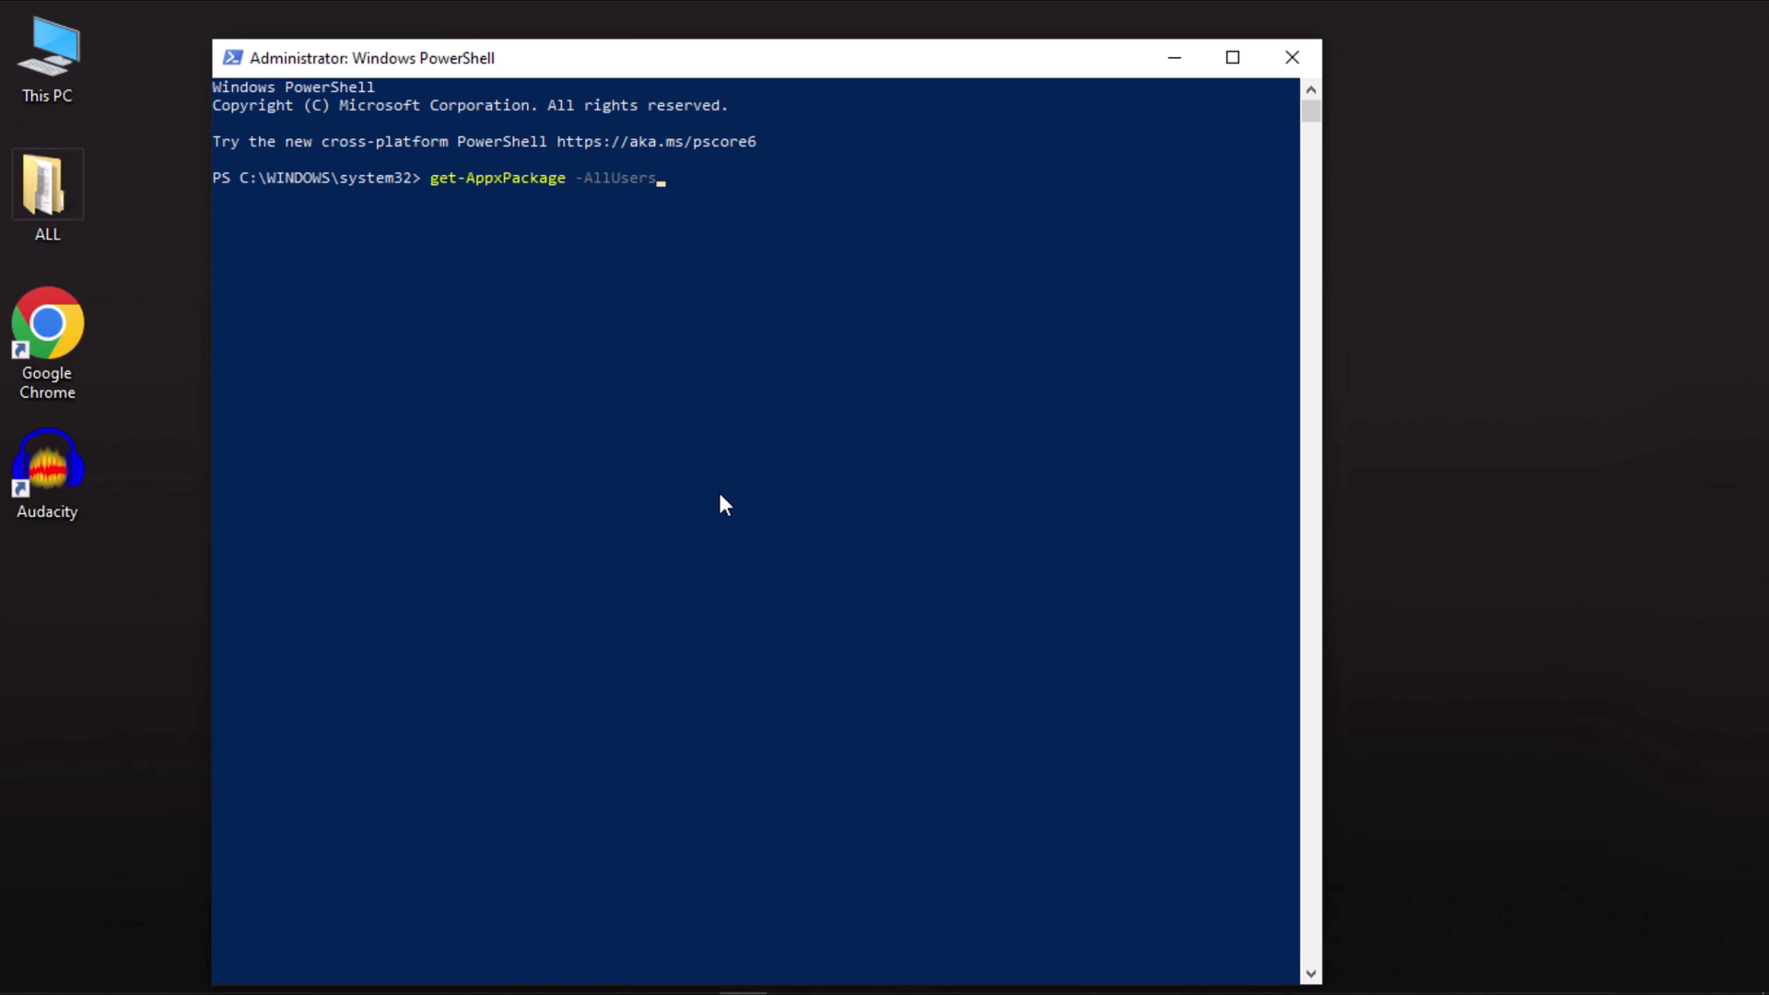
# - Run get-AppxPackage -AllUsers to list every user's app packages, then open the console's Edit commands
pyautogui.press('Return')
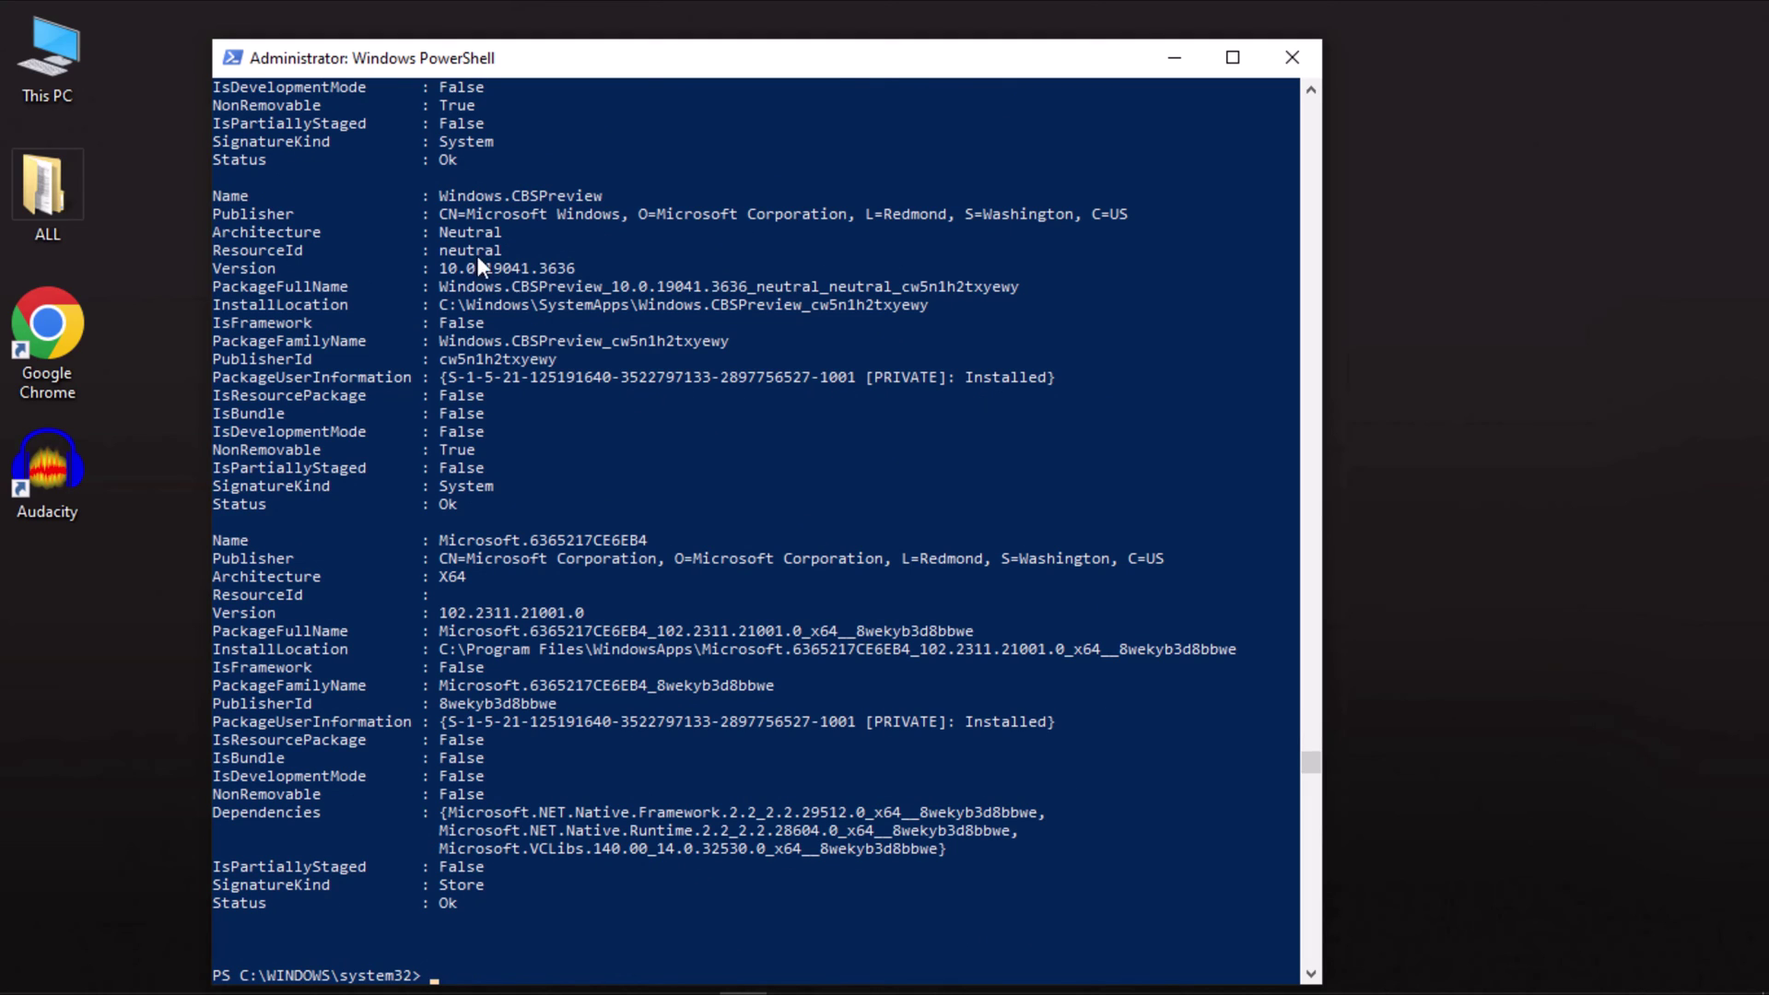
pyautogui.click(235, 66)
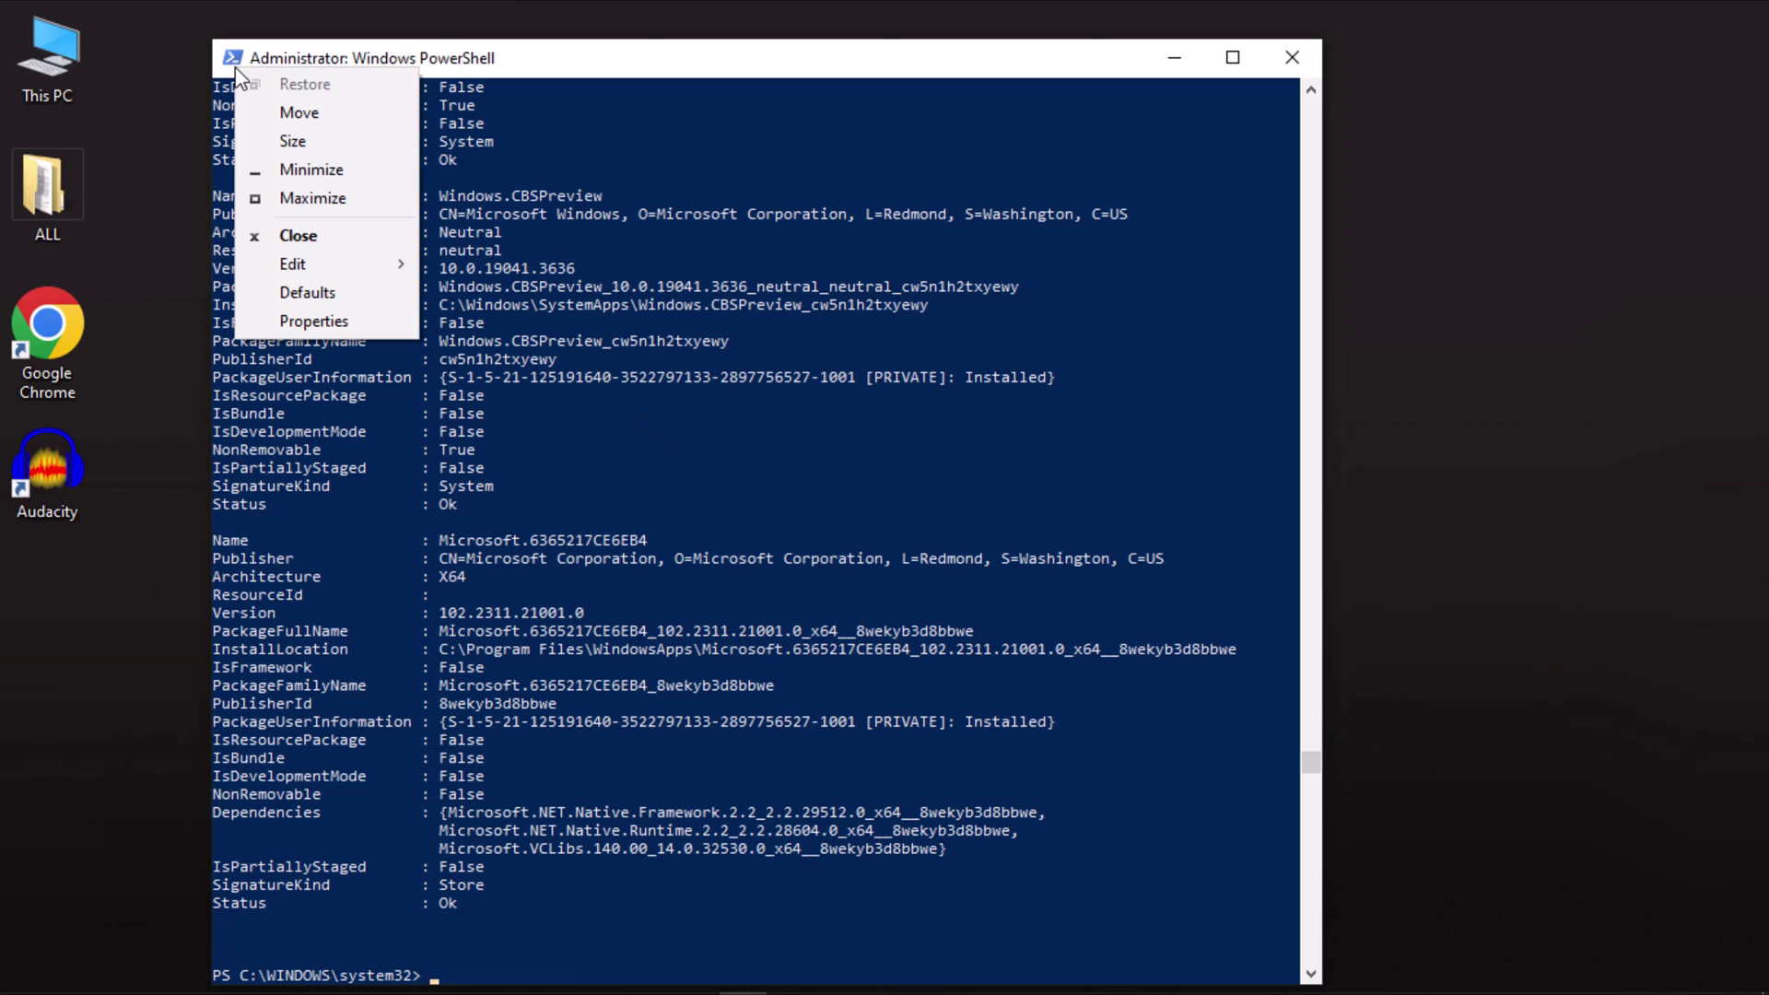
pyautogui.moveTo(340, 265)
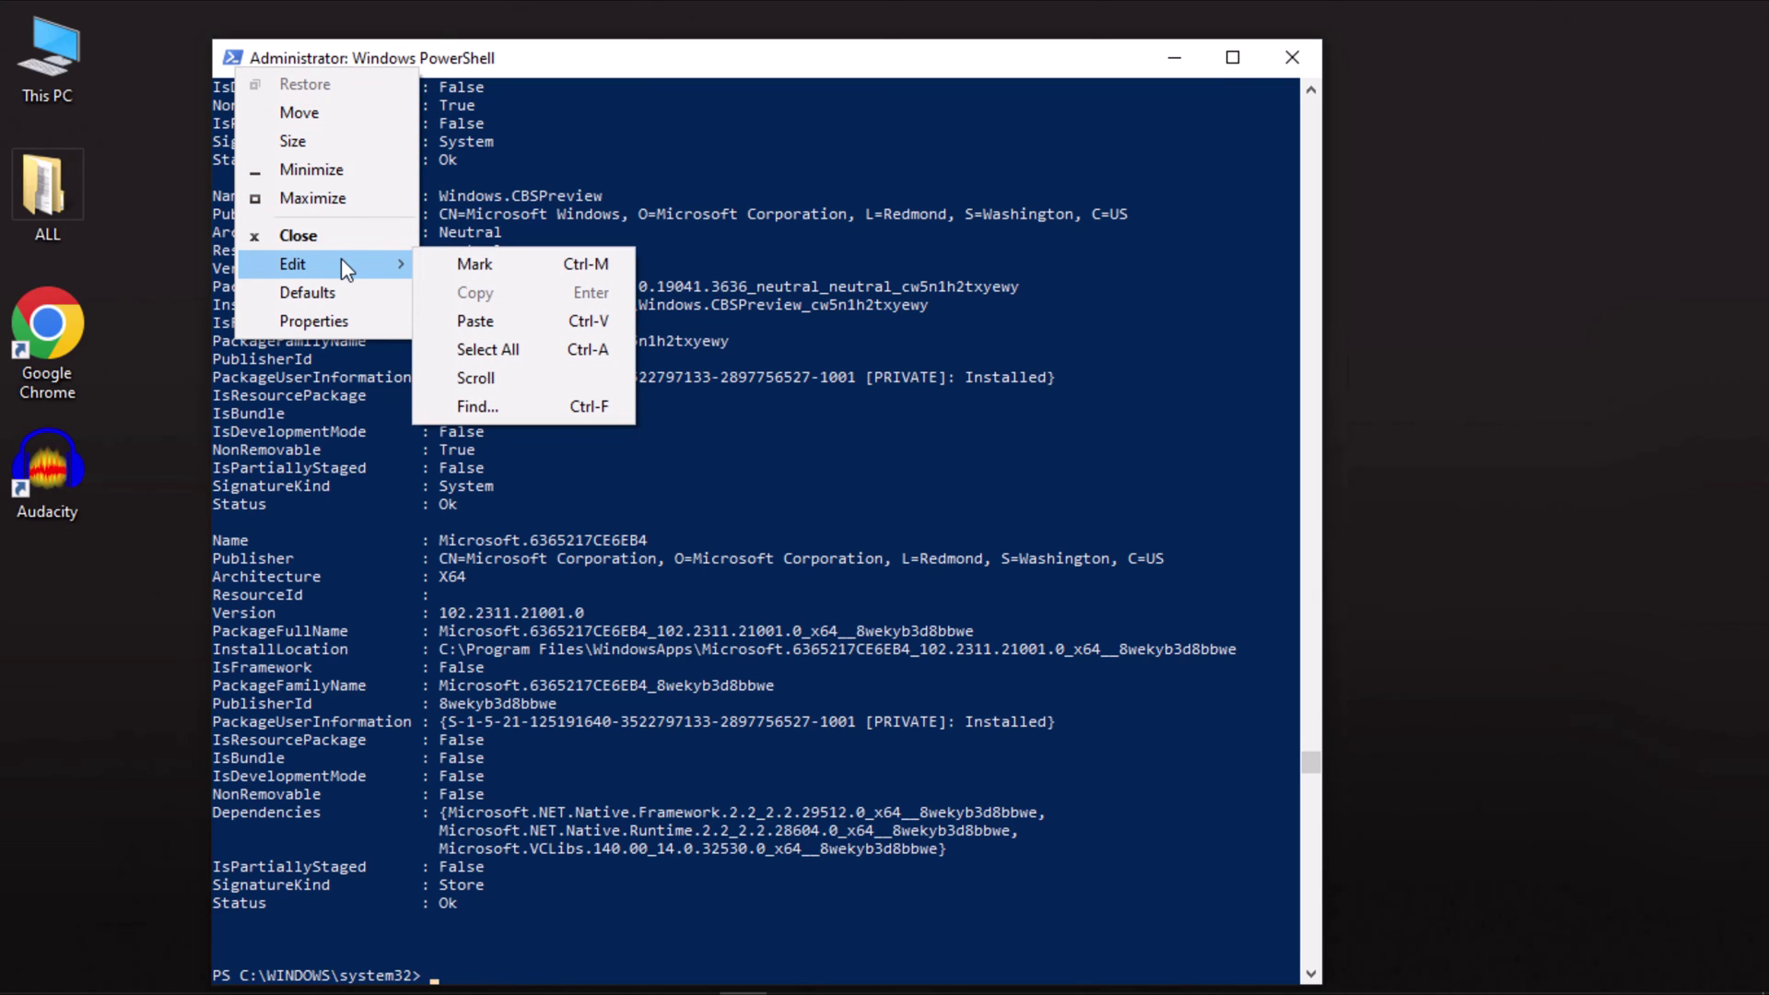
# - Search the PowerShell output for microsoft.windowsstore to locate the Store package entry
pyautogui.click(479, 406)
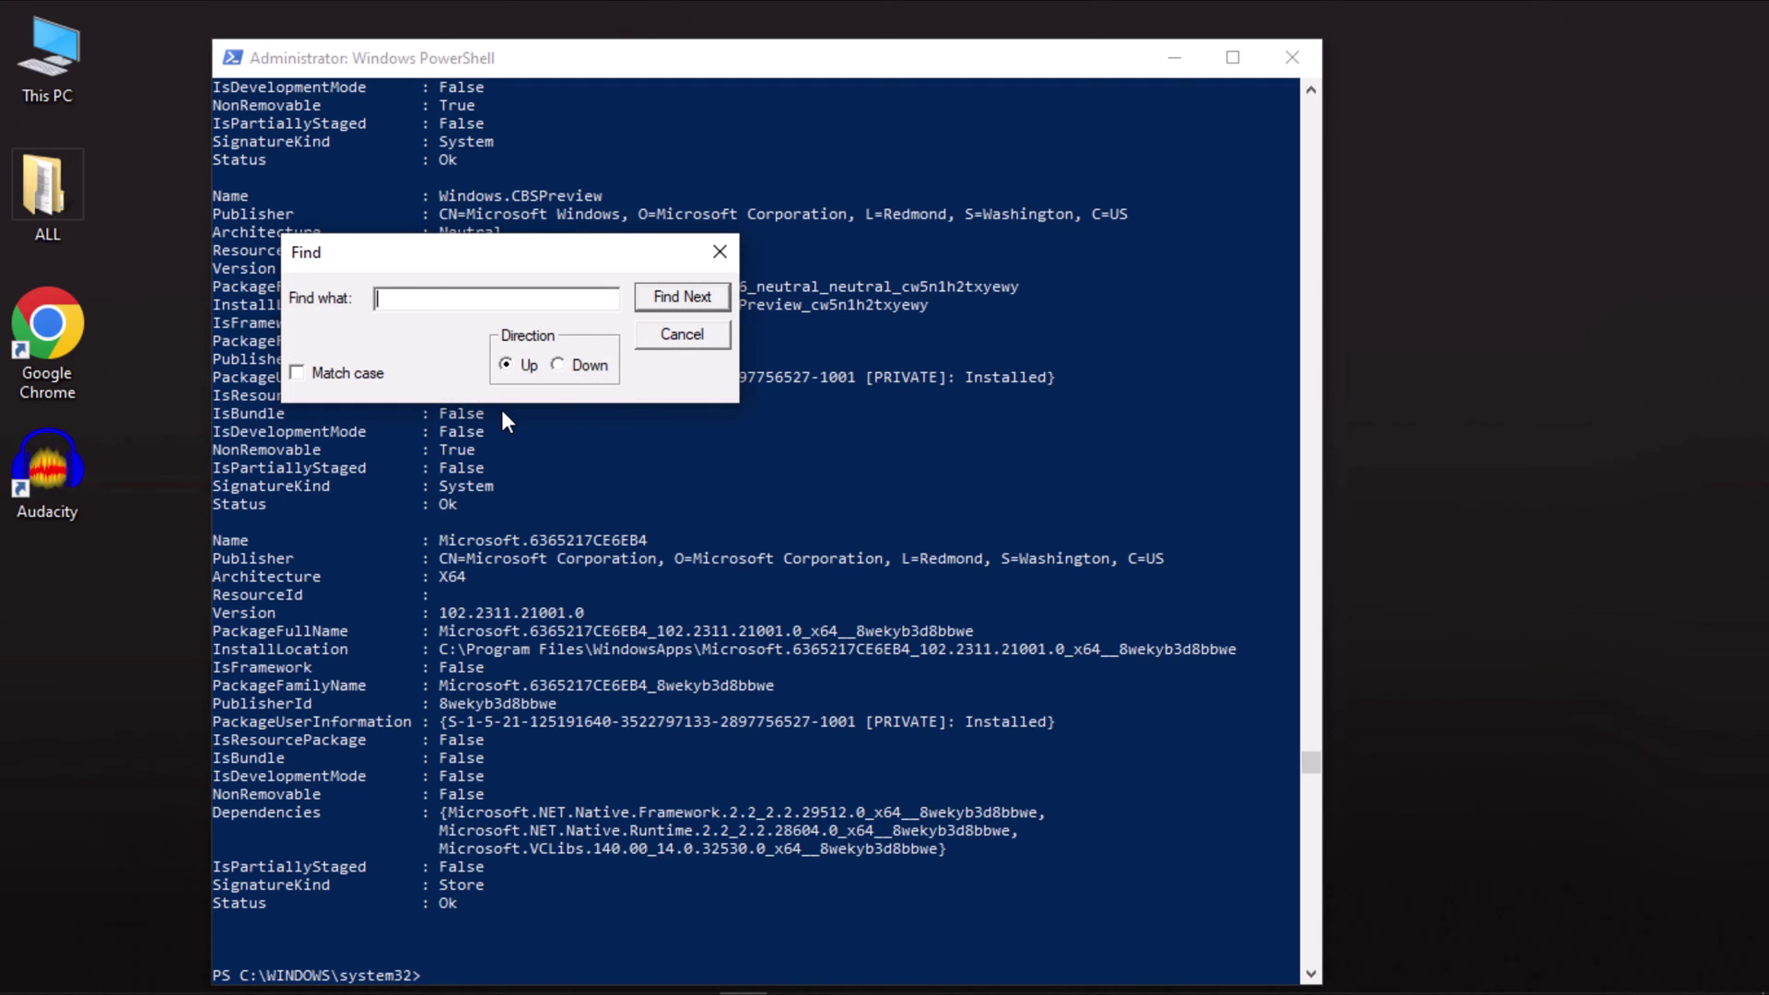
pyautogui.write('microsoft.windowsstore')
pyautogui.press('Return')
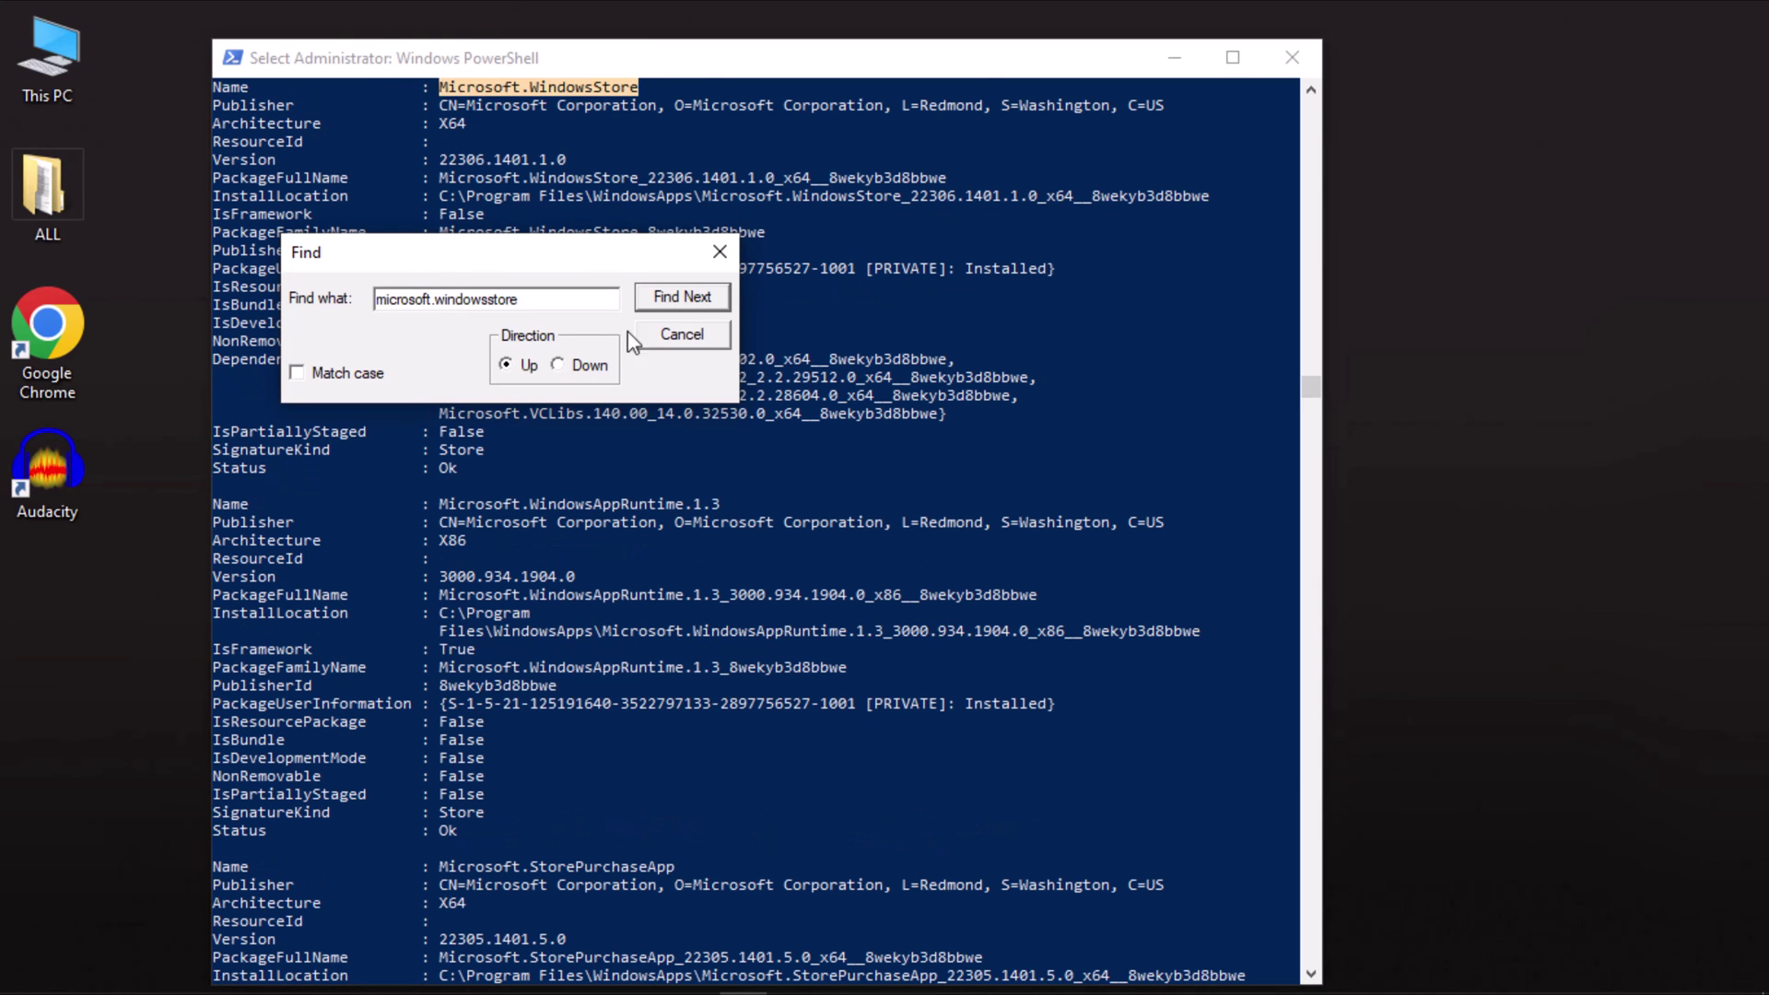
pyautogui.click(682, 298)
pyautogui.click(720, 252)
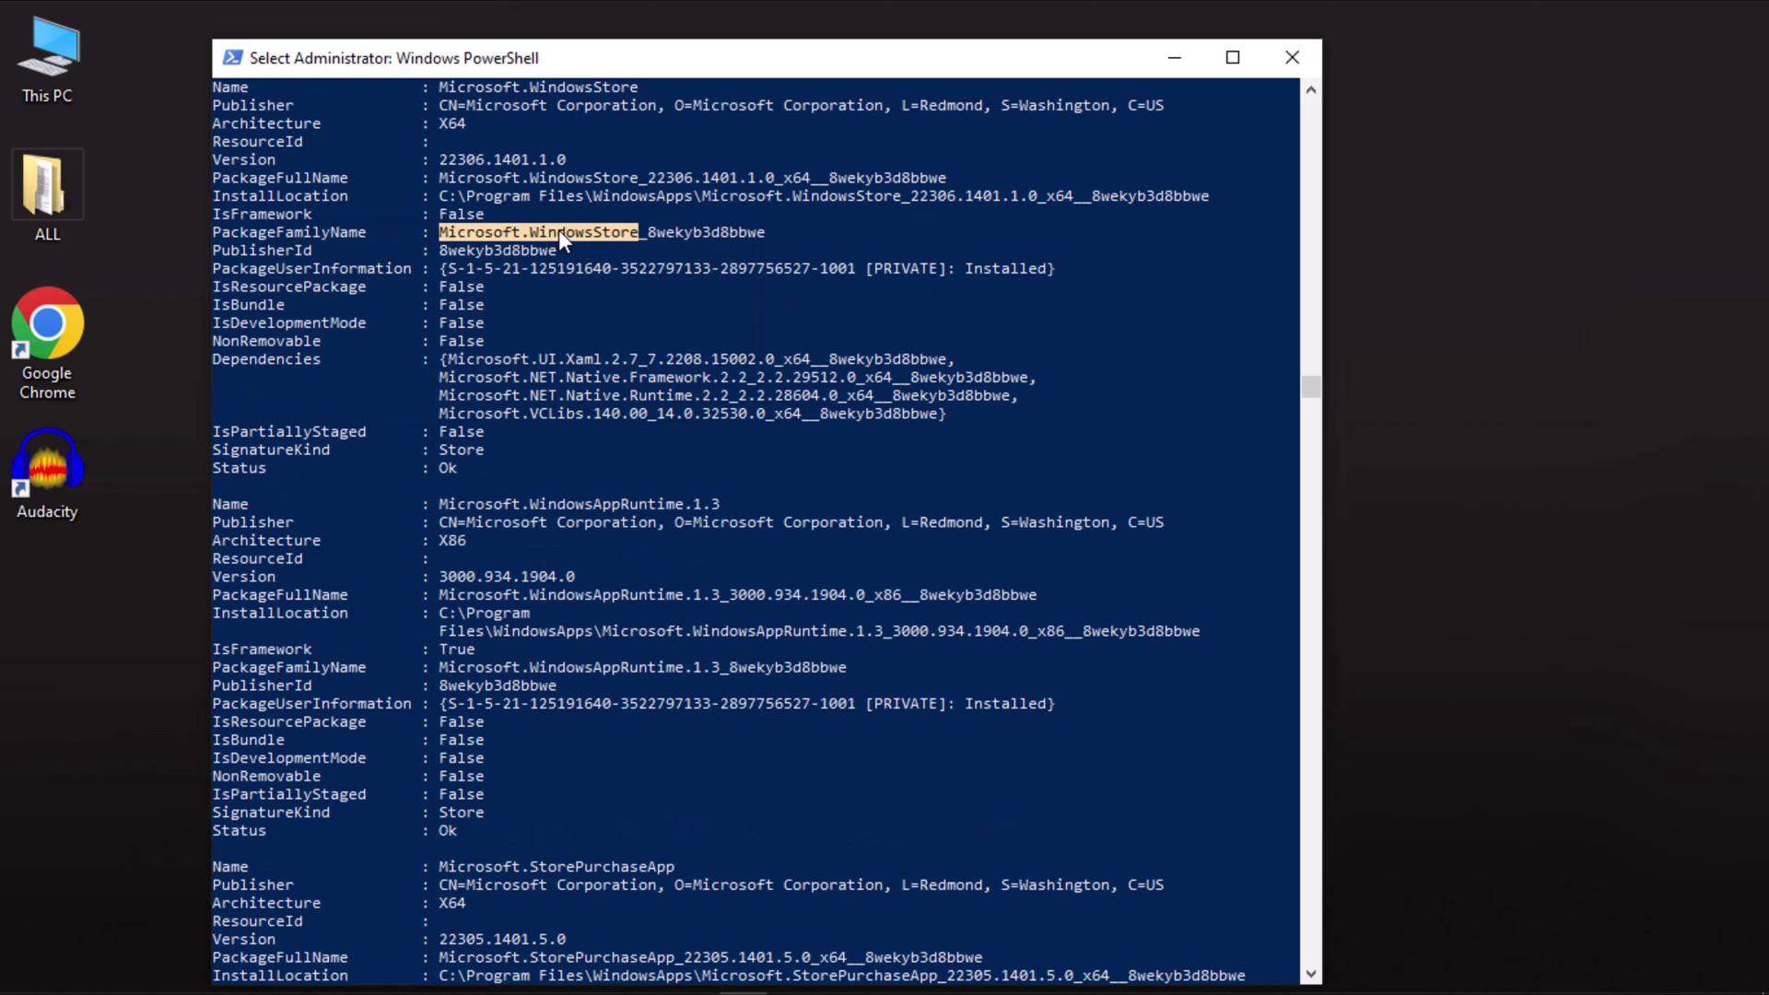
pyautogui.click(534, 178)
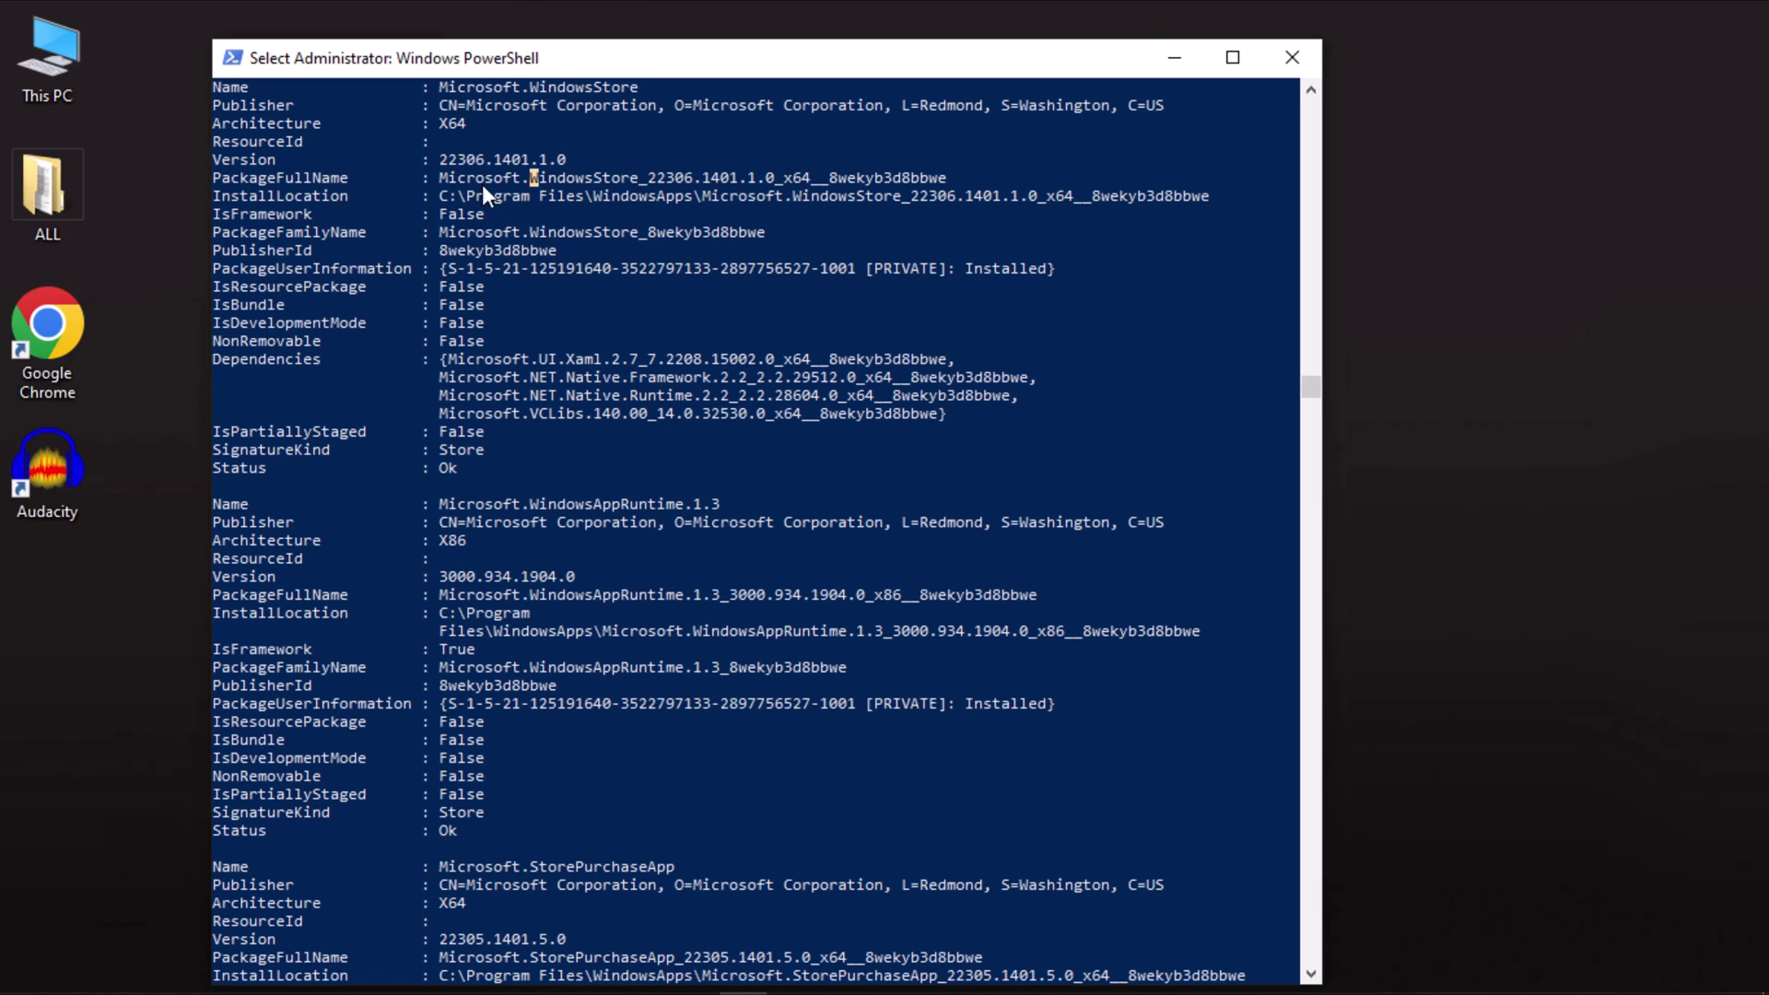
# - Copy the PackageFullName Microsoft.WindowsStore_22306.1401.1.0_x64__8wekyb3d8bbwe via Edit > Copy
pyautogui.moveTo(442, 177); pyautogui.dragTo(822, 185)
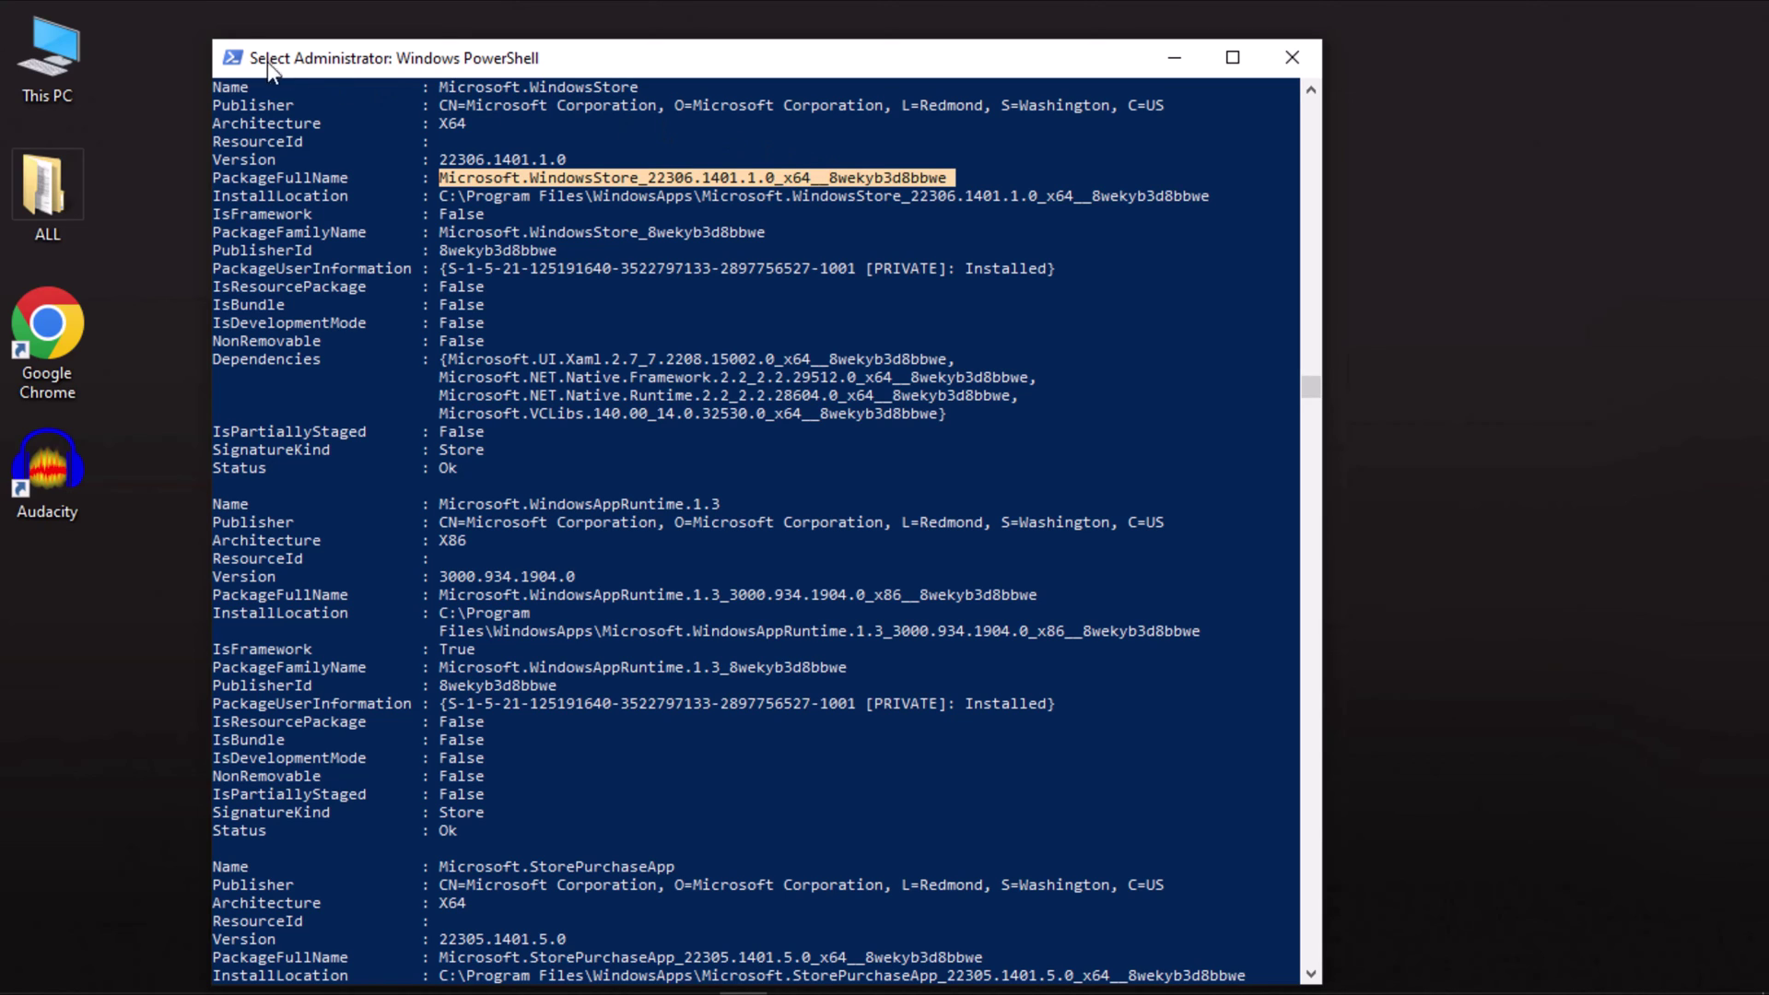
pyautogui.click(233, 59)
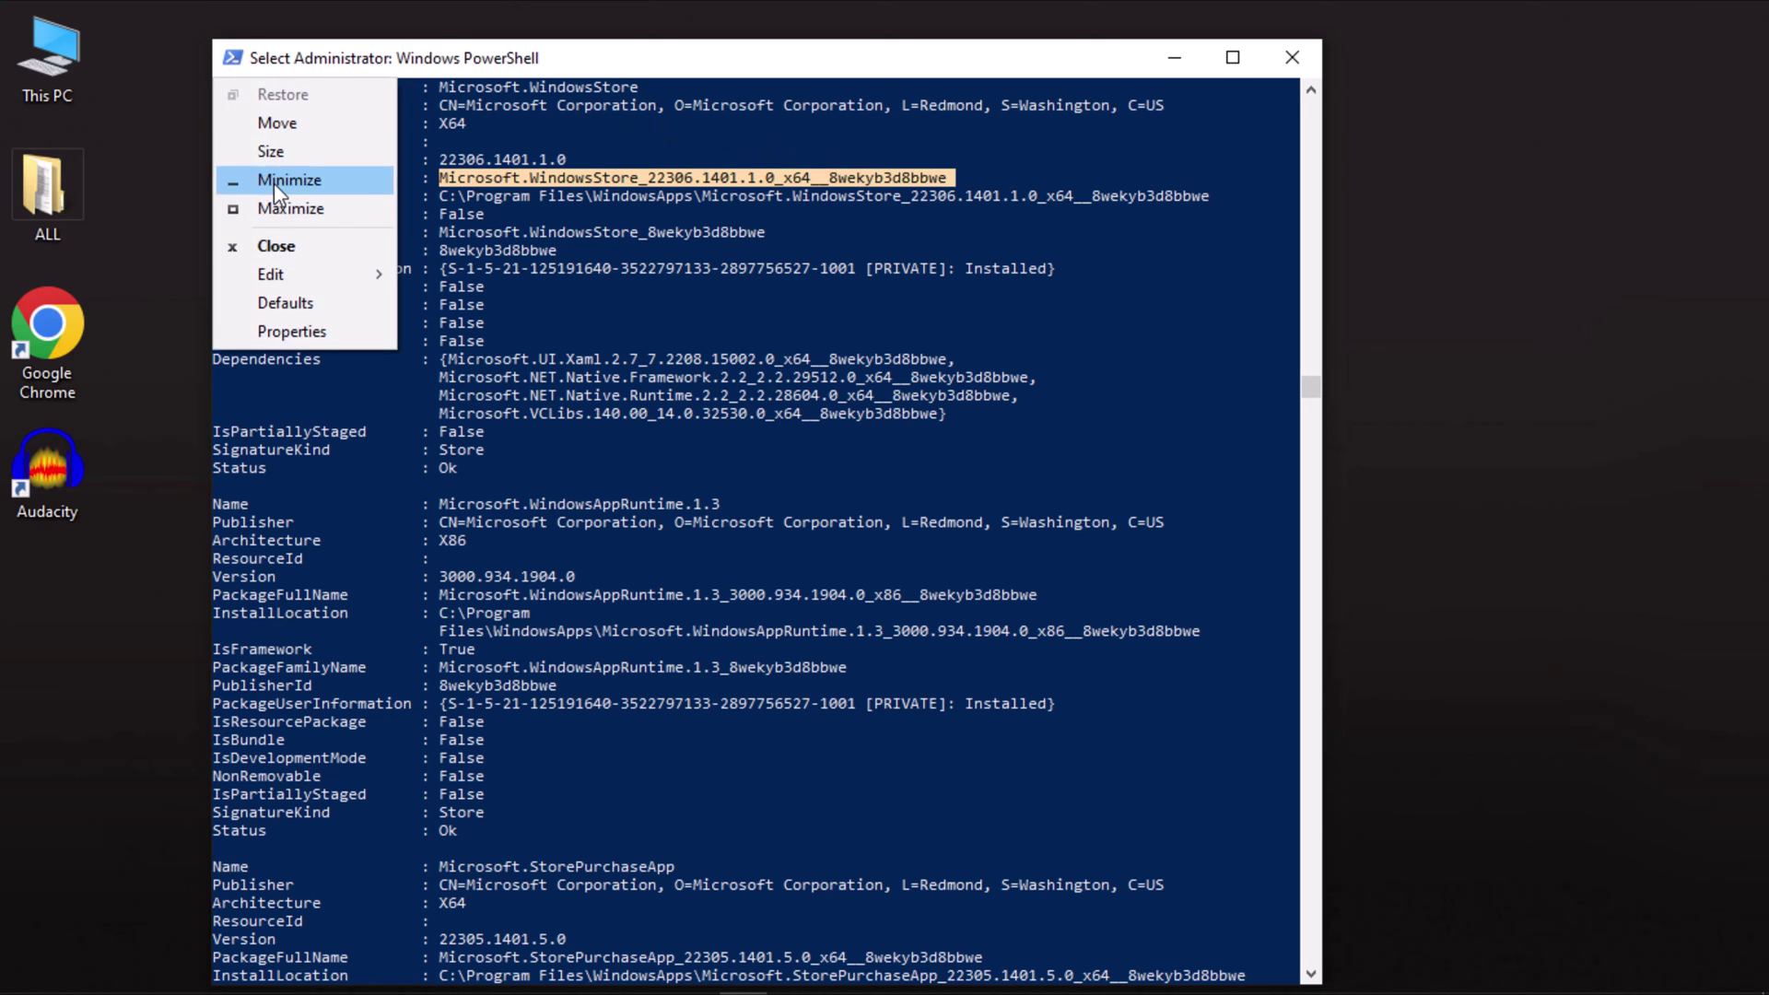
pyautogui.moveTo(289, 271)
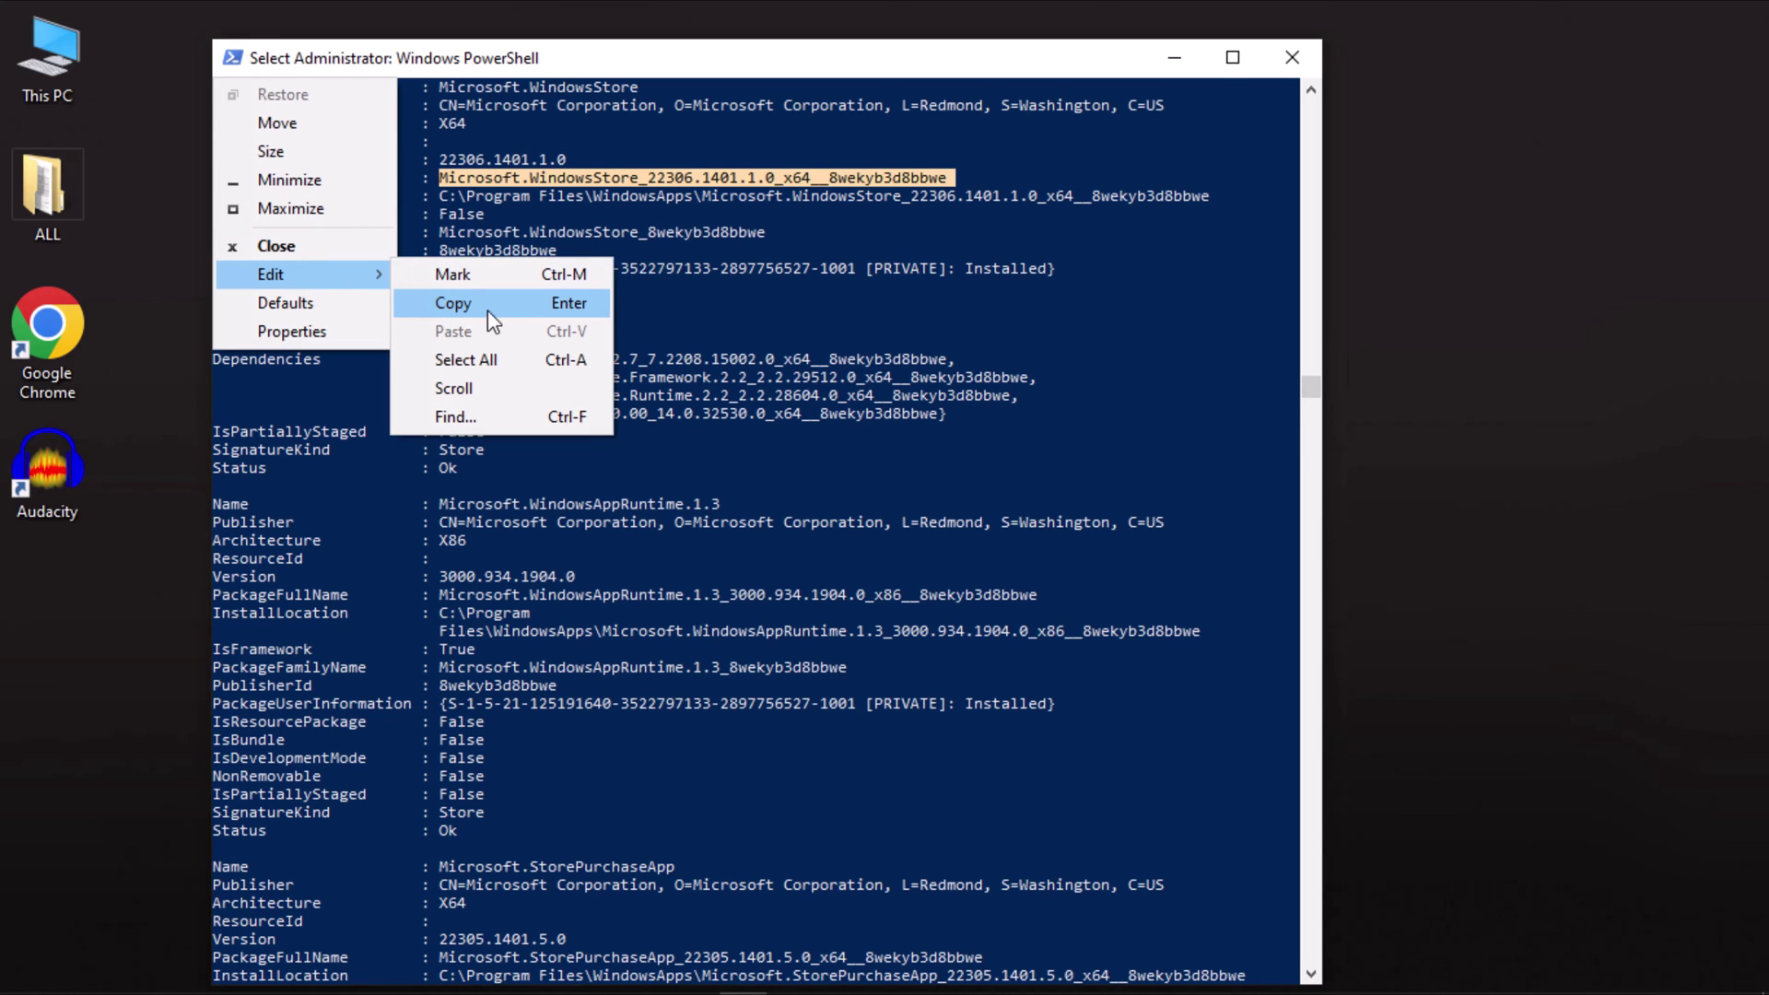
pyautogui.click(541, 310)
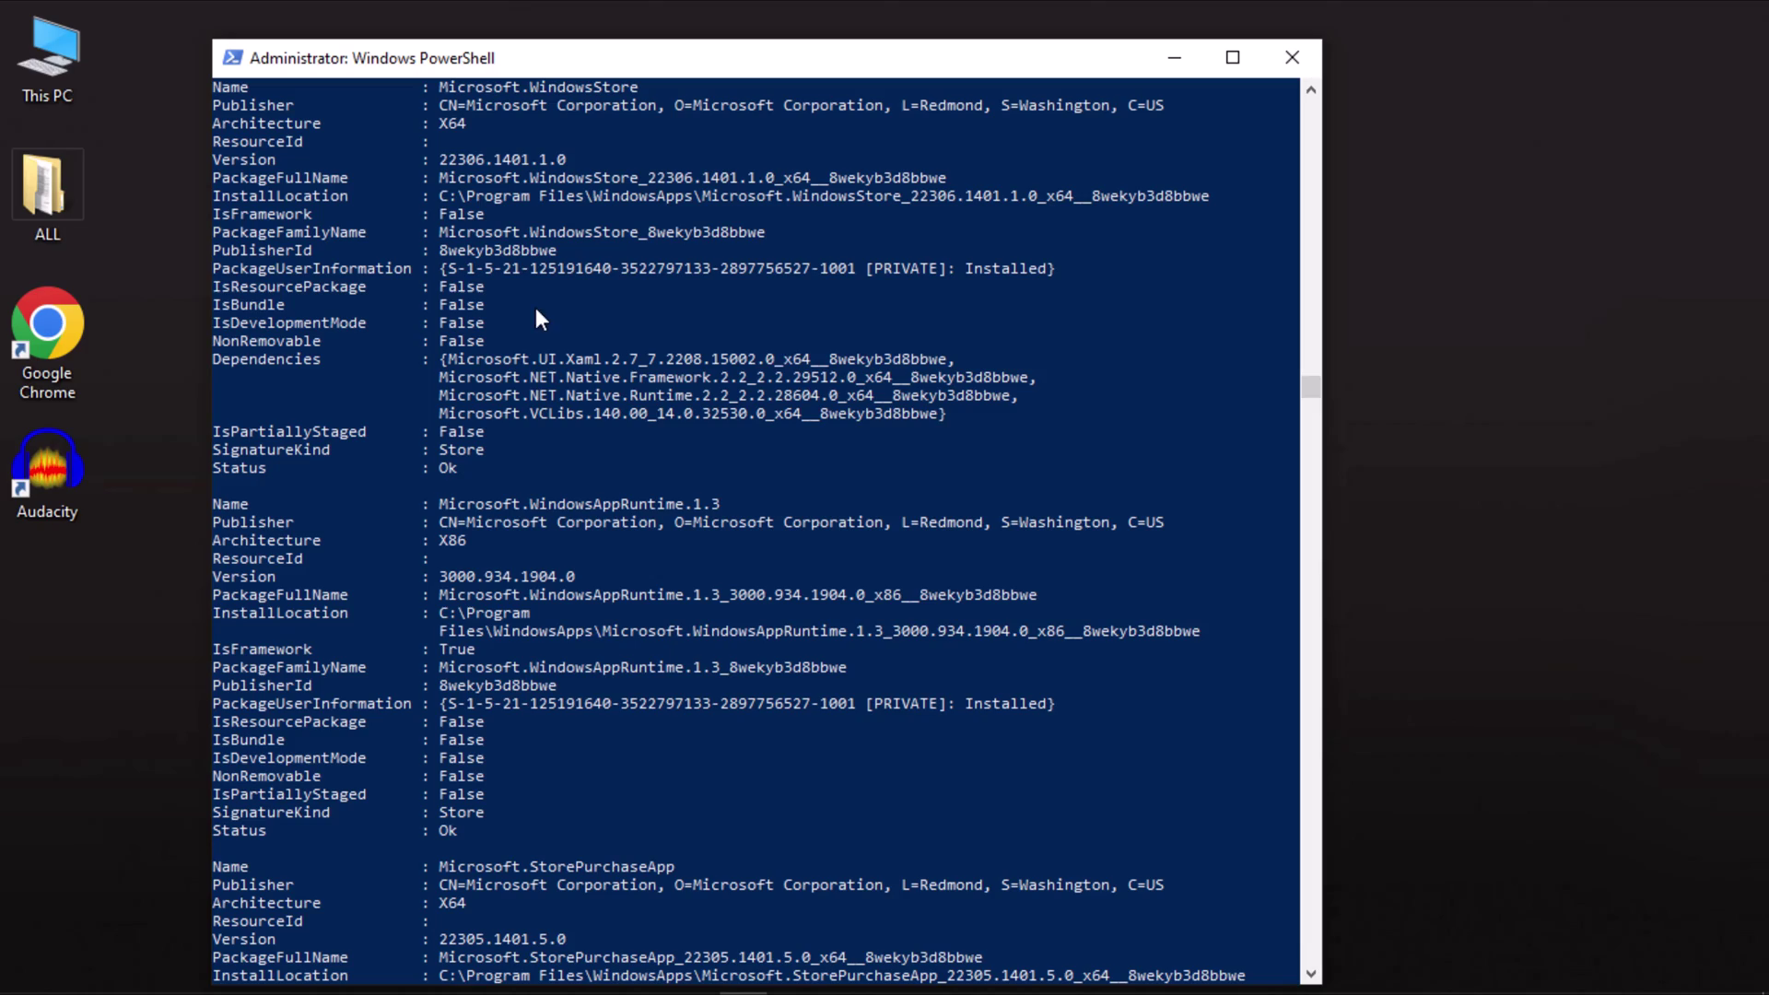
# - Run Remove-AppxPackage with the pasted Store package name to uninstall Microsoft Store
pyautogui.moveTo(1312, 389); pyautogui.dragTo(1281, 781)
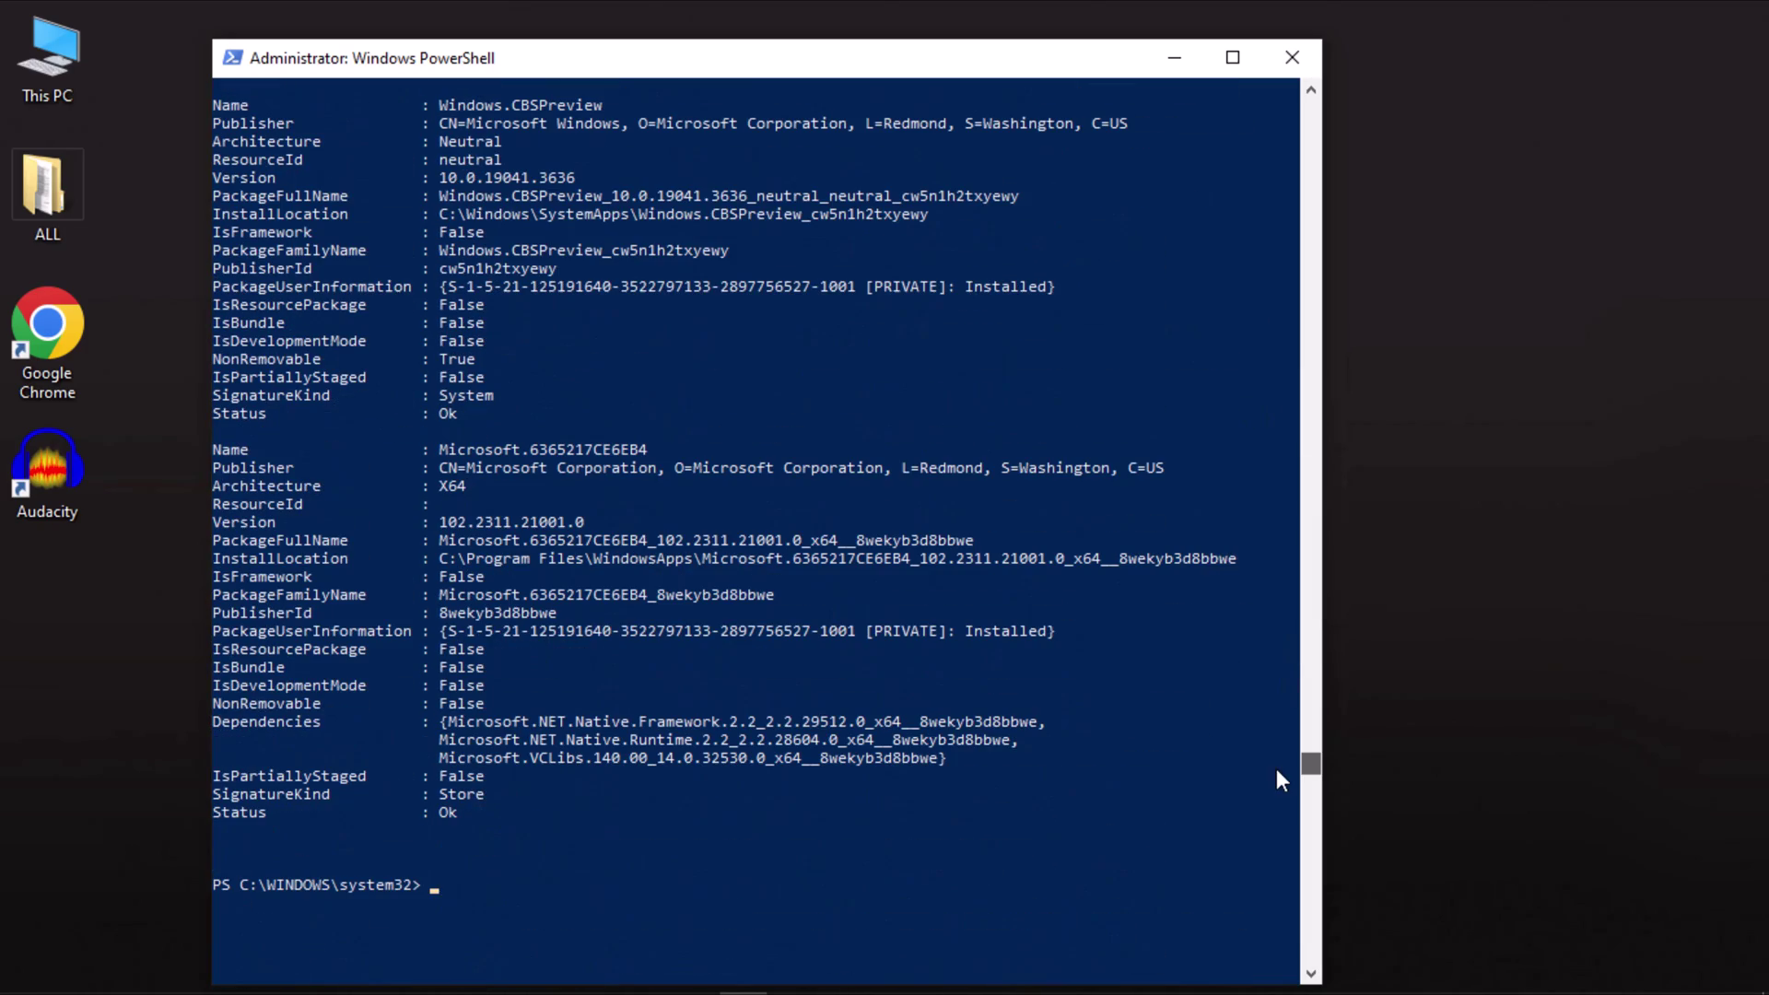
pyautogui.click(1277, 770)
pyautogui.write('Remove-AppxPackage')
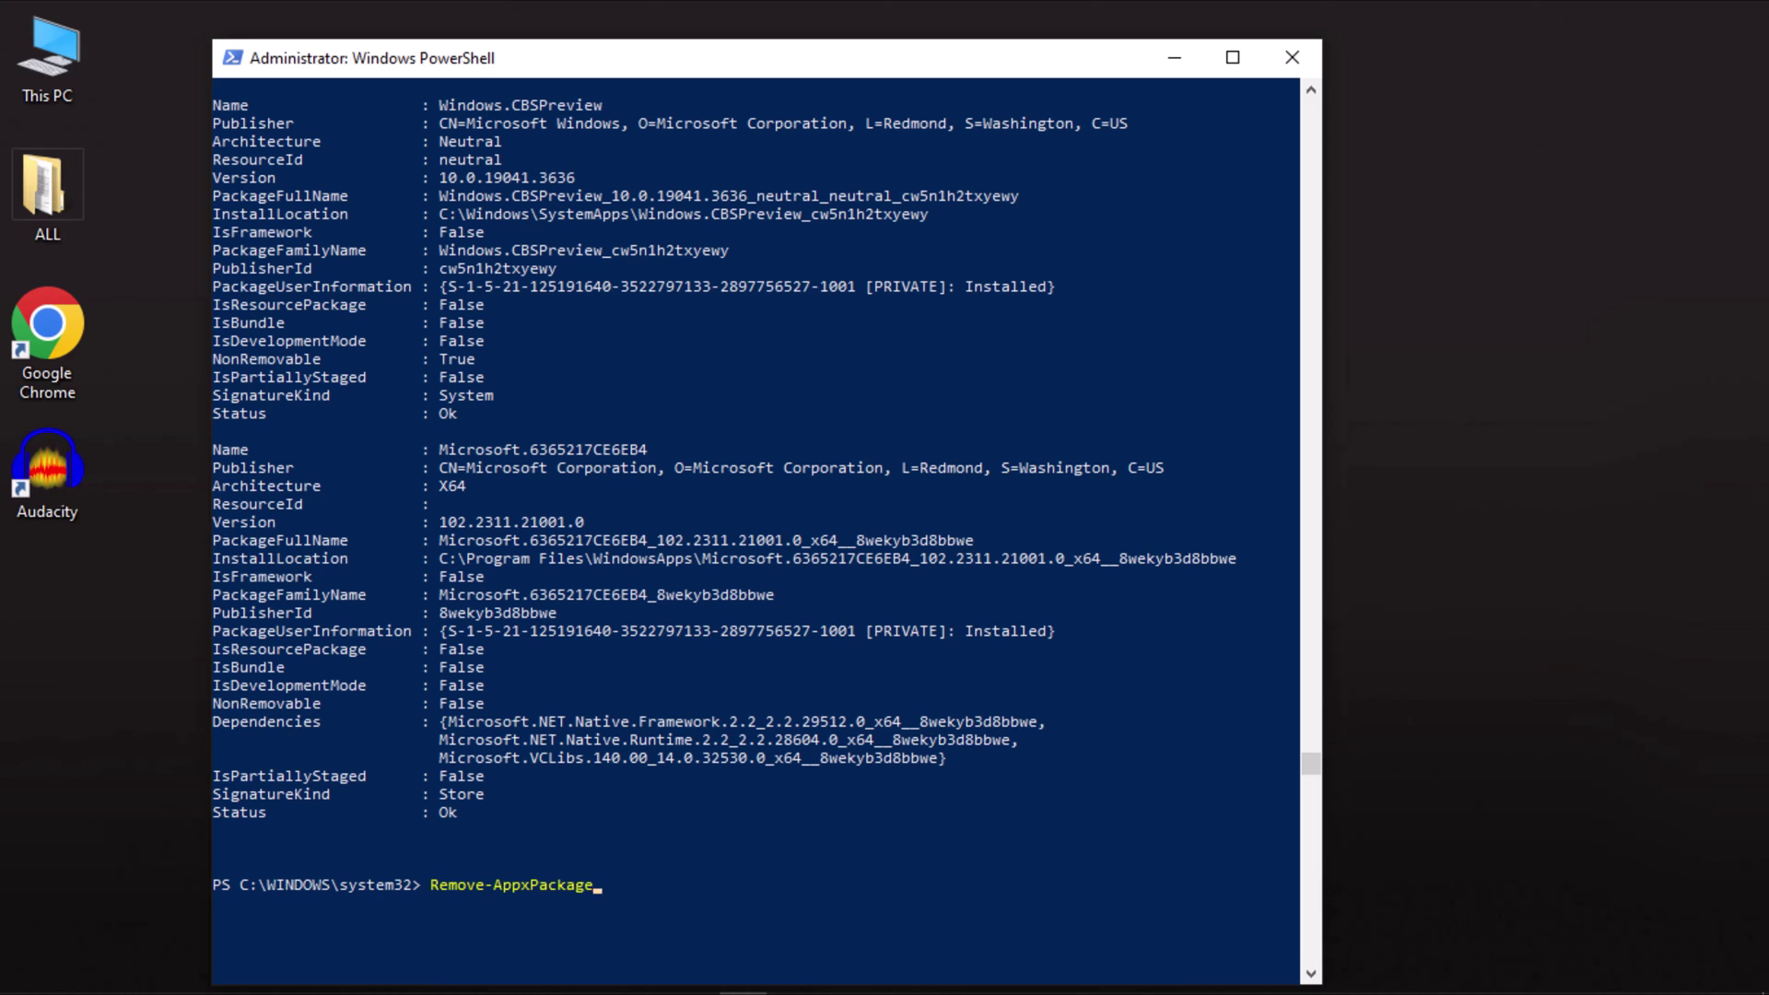
pyautogui.click(231, 58)
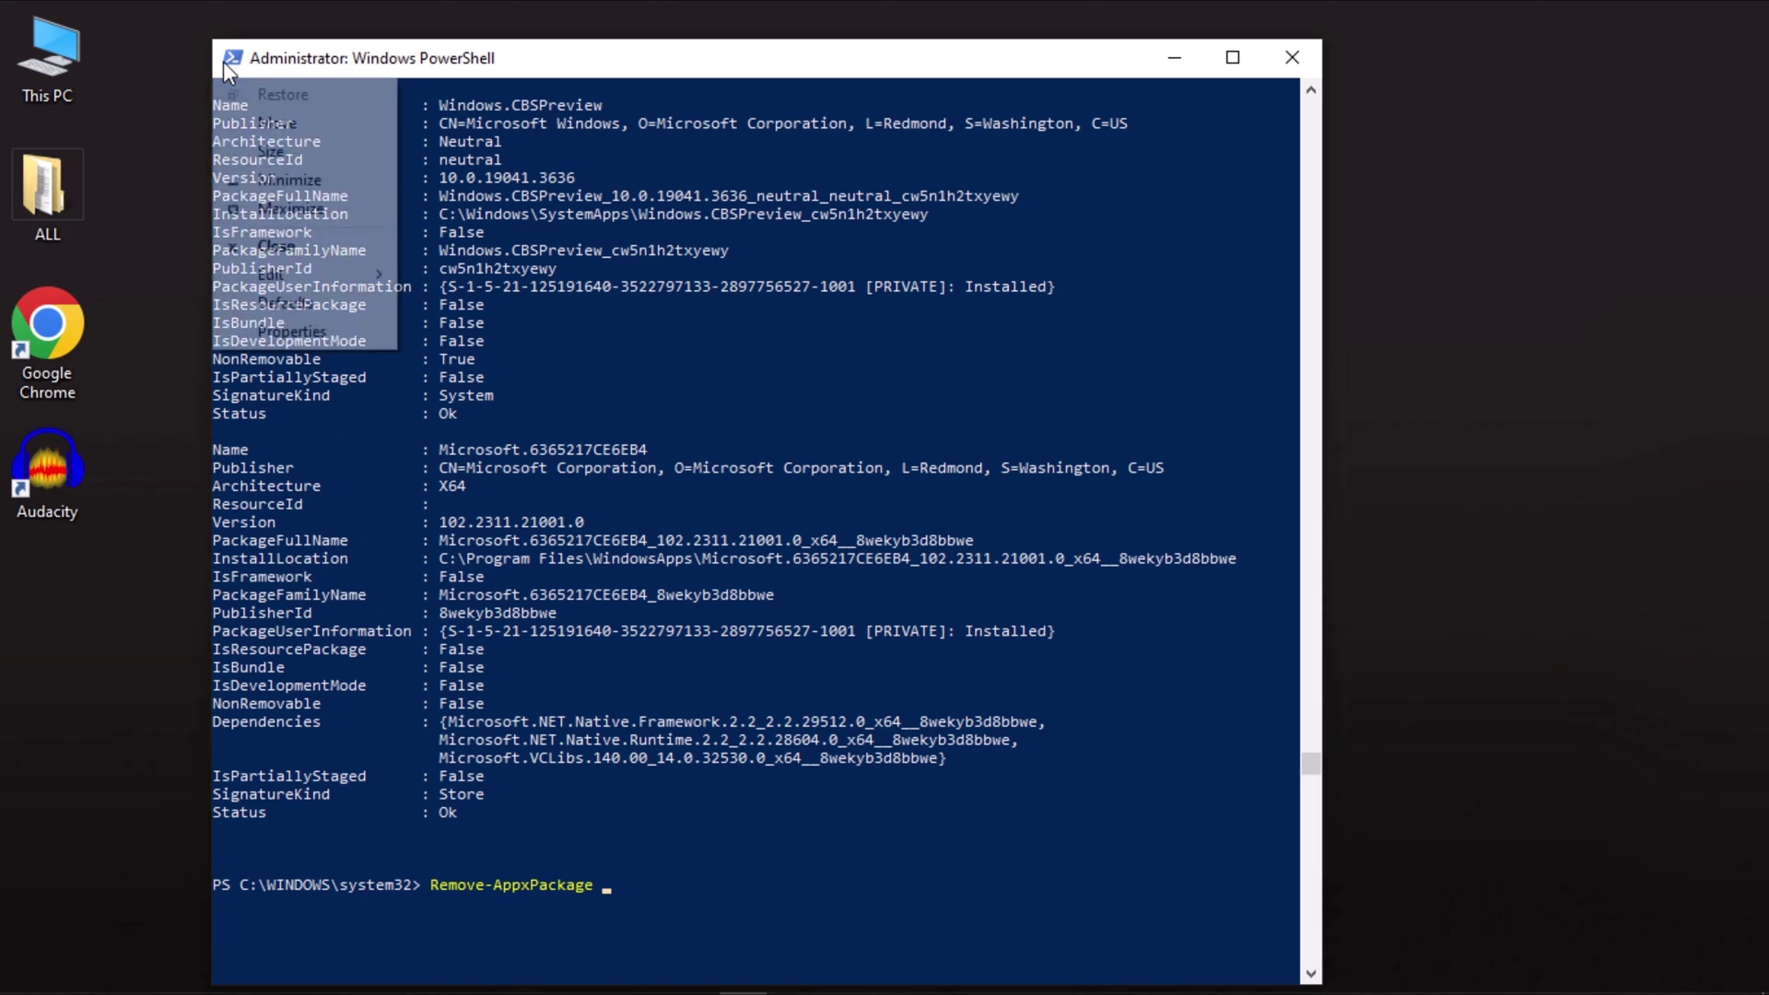
pyautogui.moveTo(283, 277)
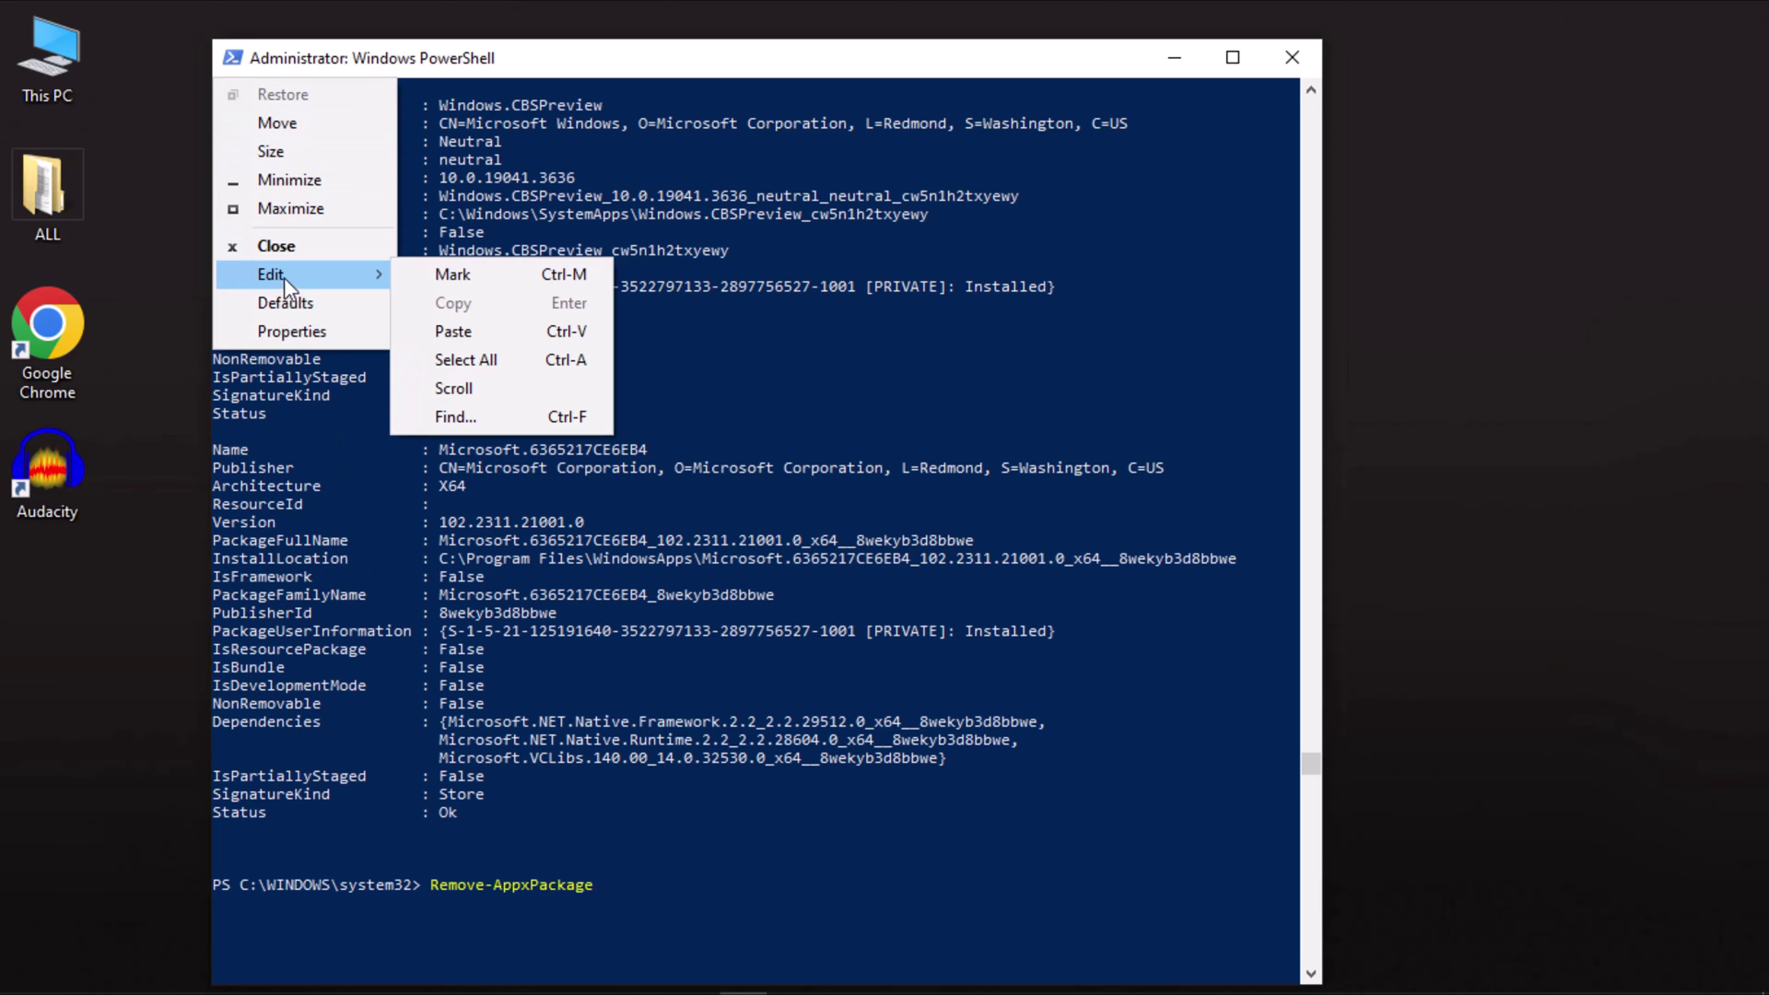
pyautogui.click(444, 324)
pyautogui.press('Return')
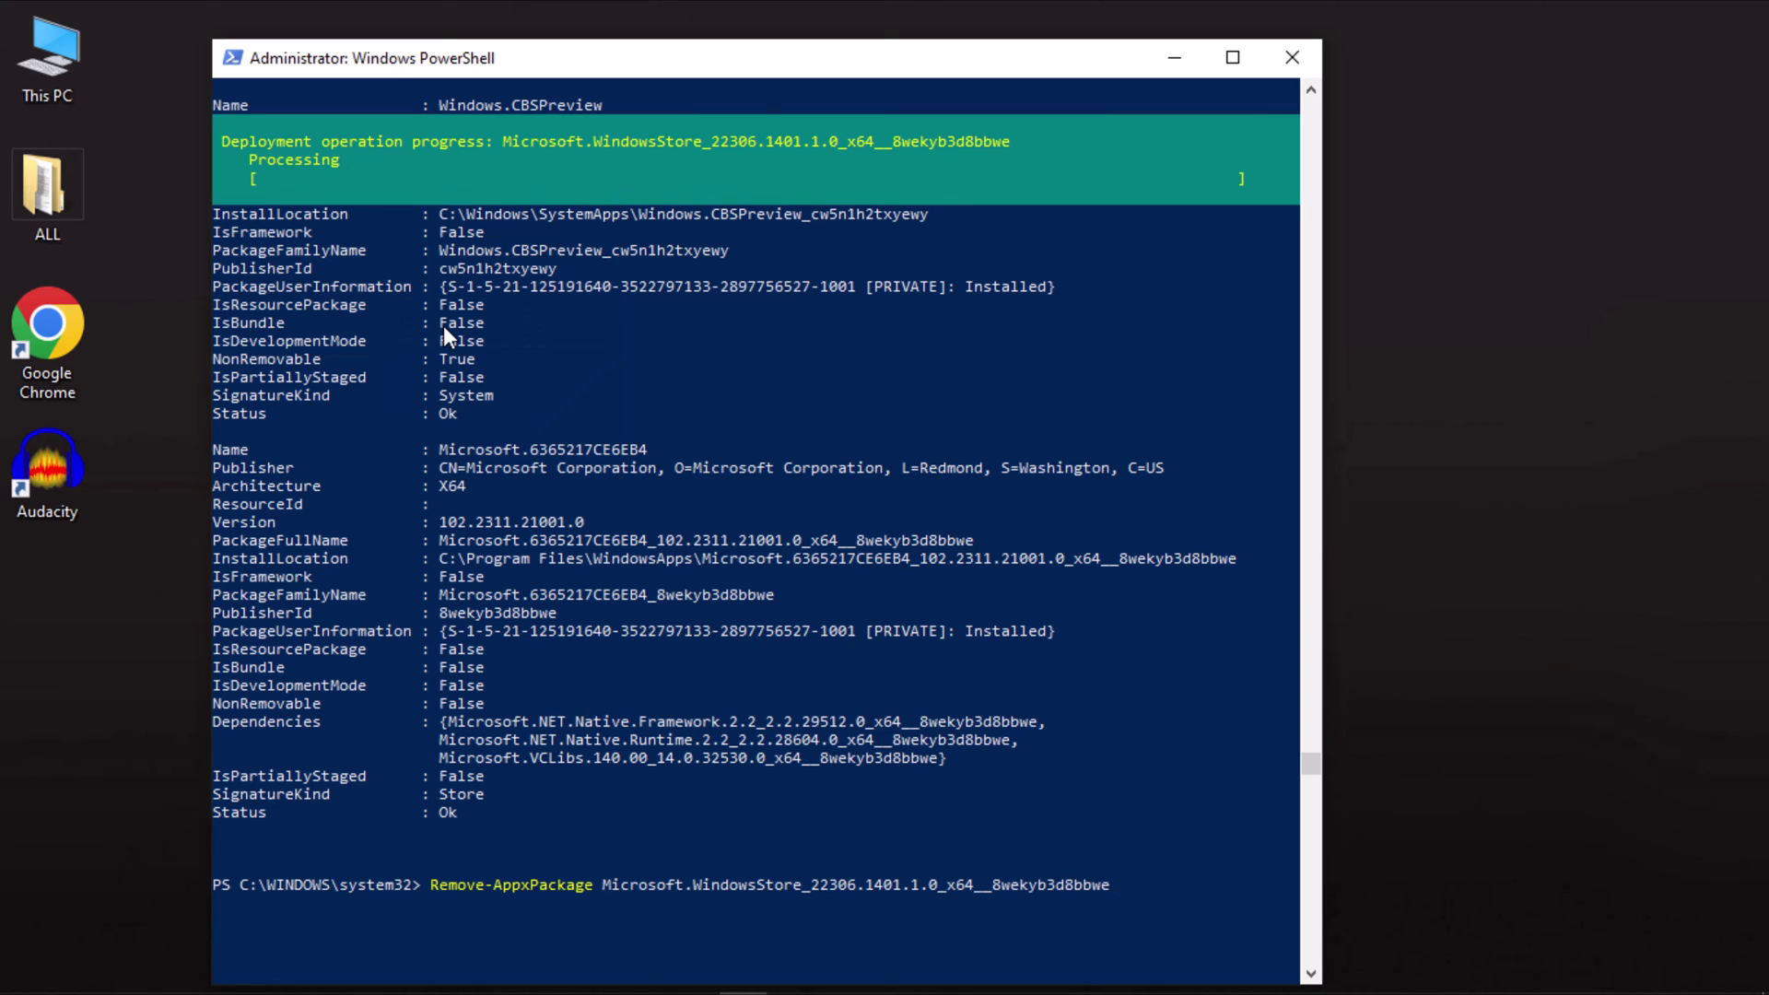
# - Exit PowerShell and search Start for 'microsoft store'
pyautogui.write('exi')
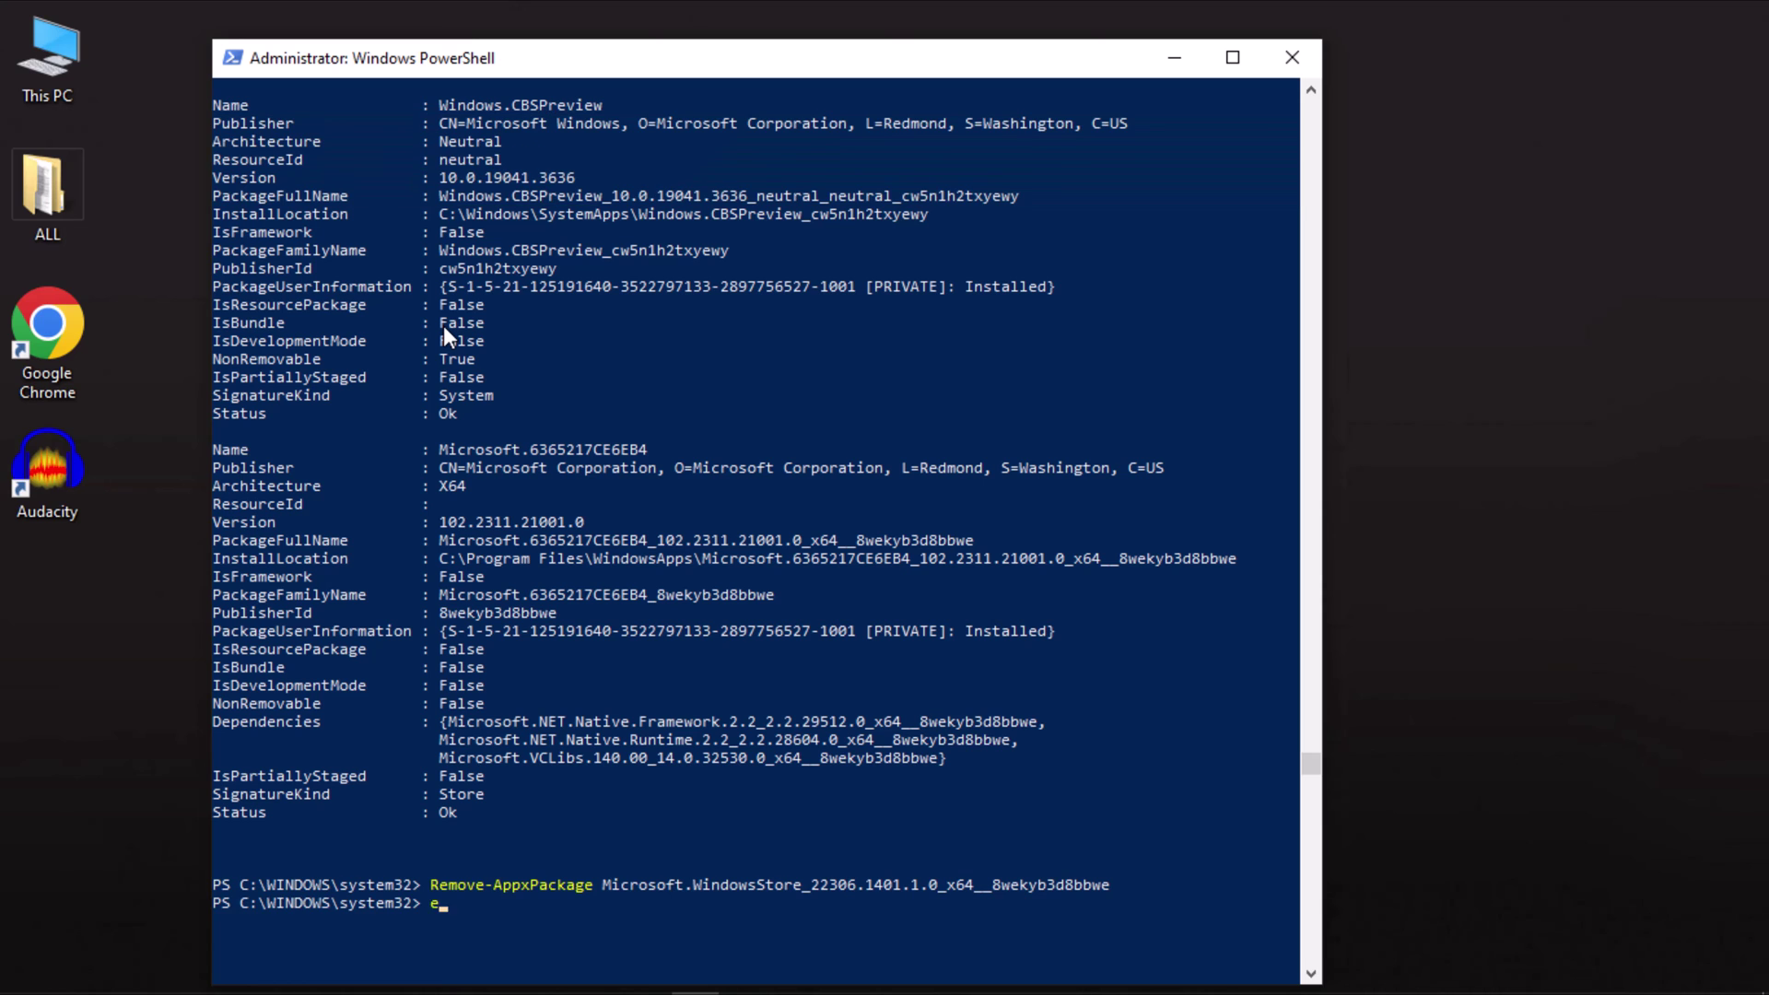
pyautogui.write('t')
pyautogui.press('Return')
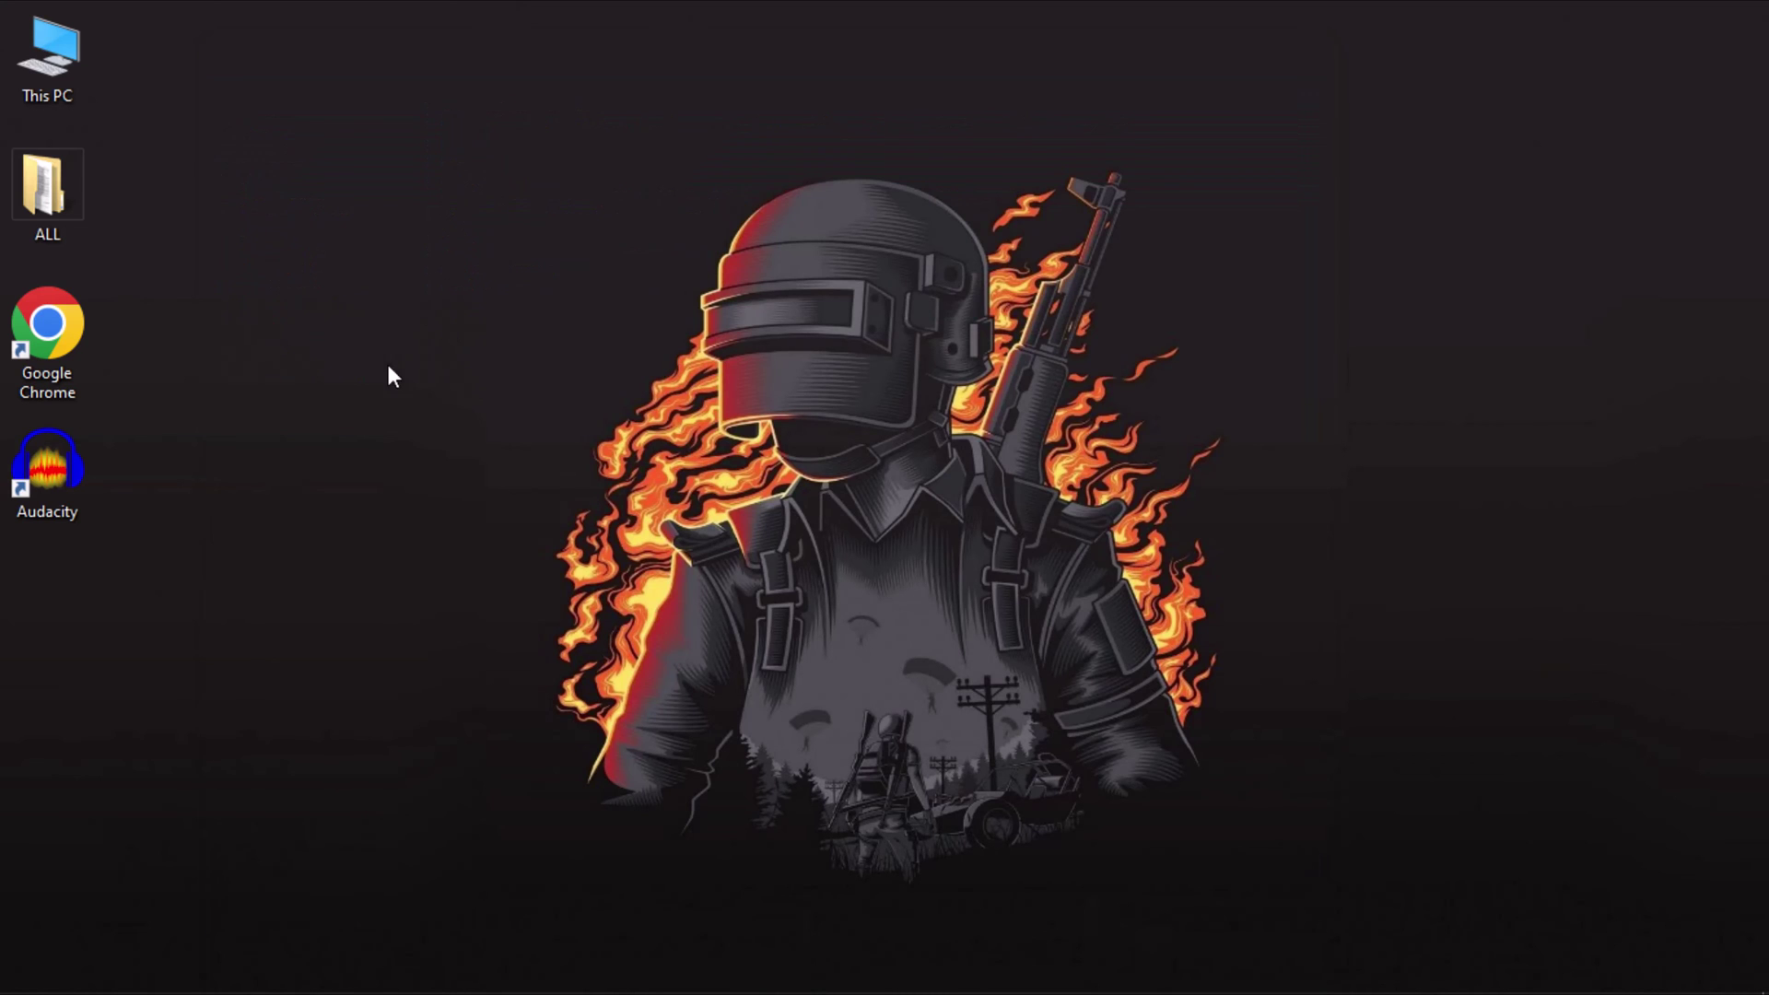
pyautogui.press('super')
pyautogui.write('micr')
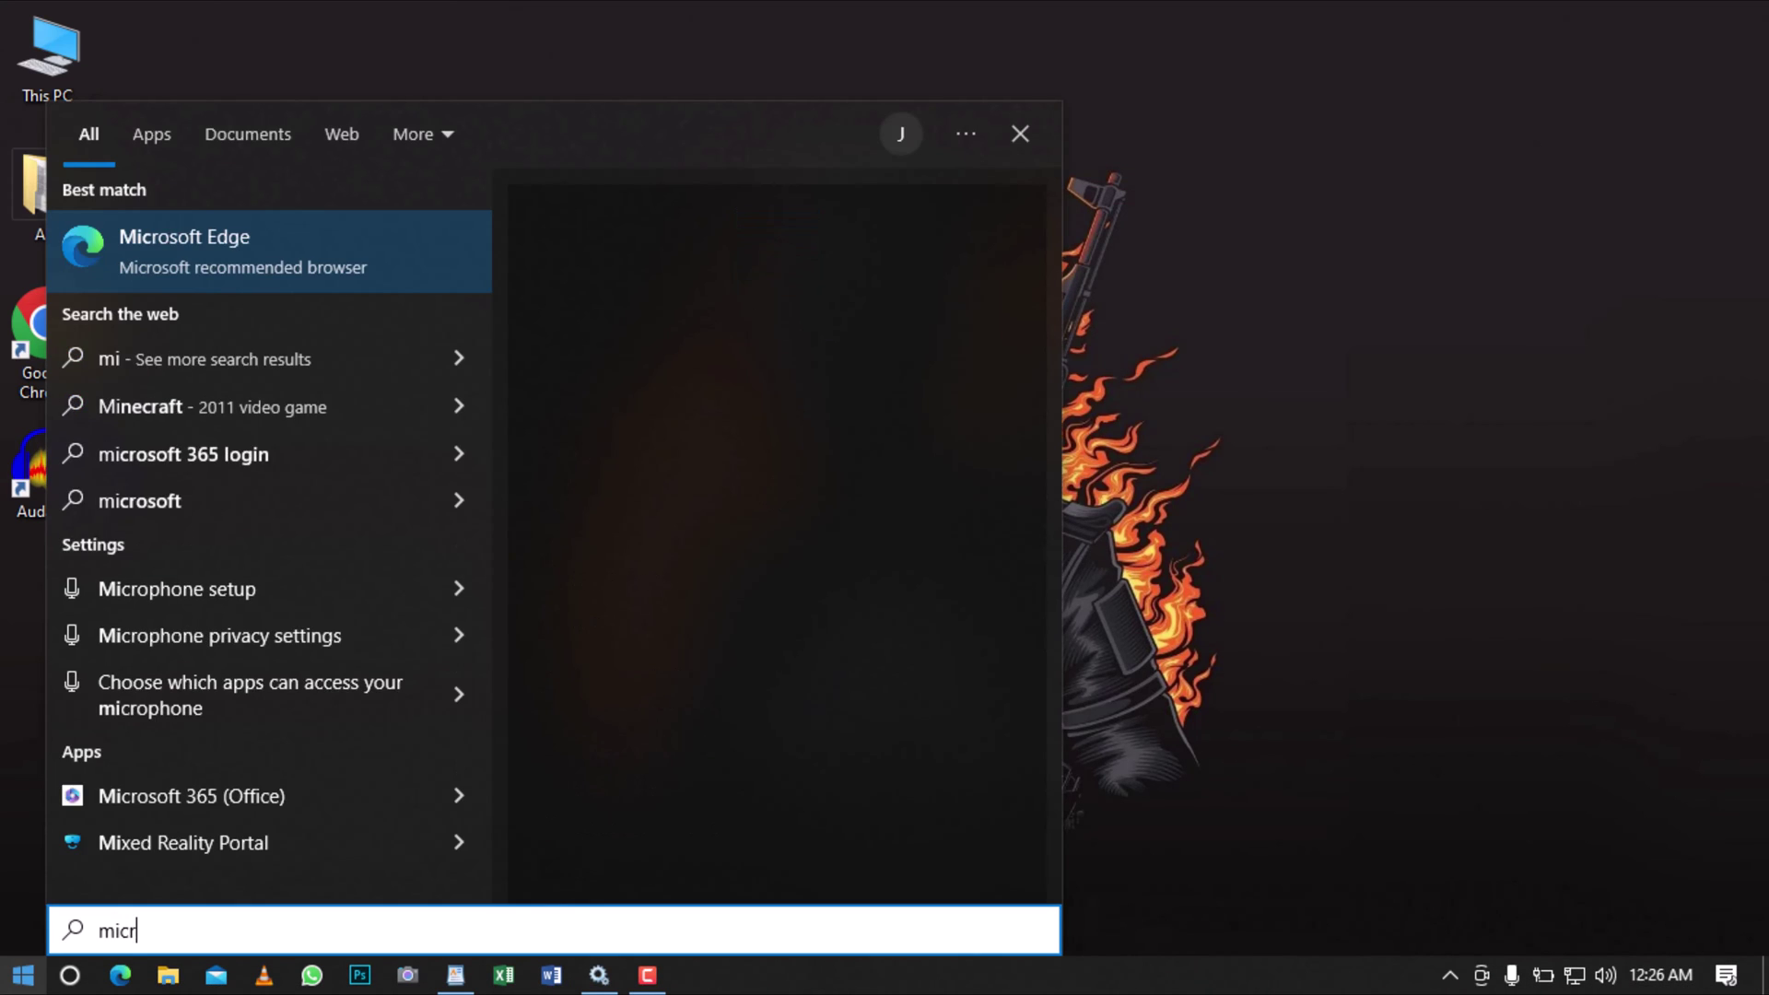
pyautogui.write('osoft store')
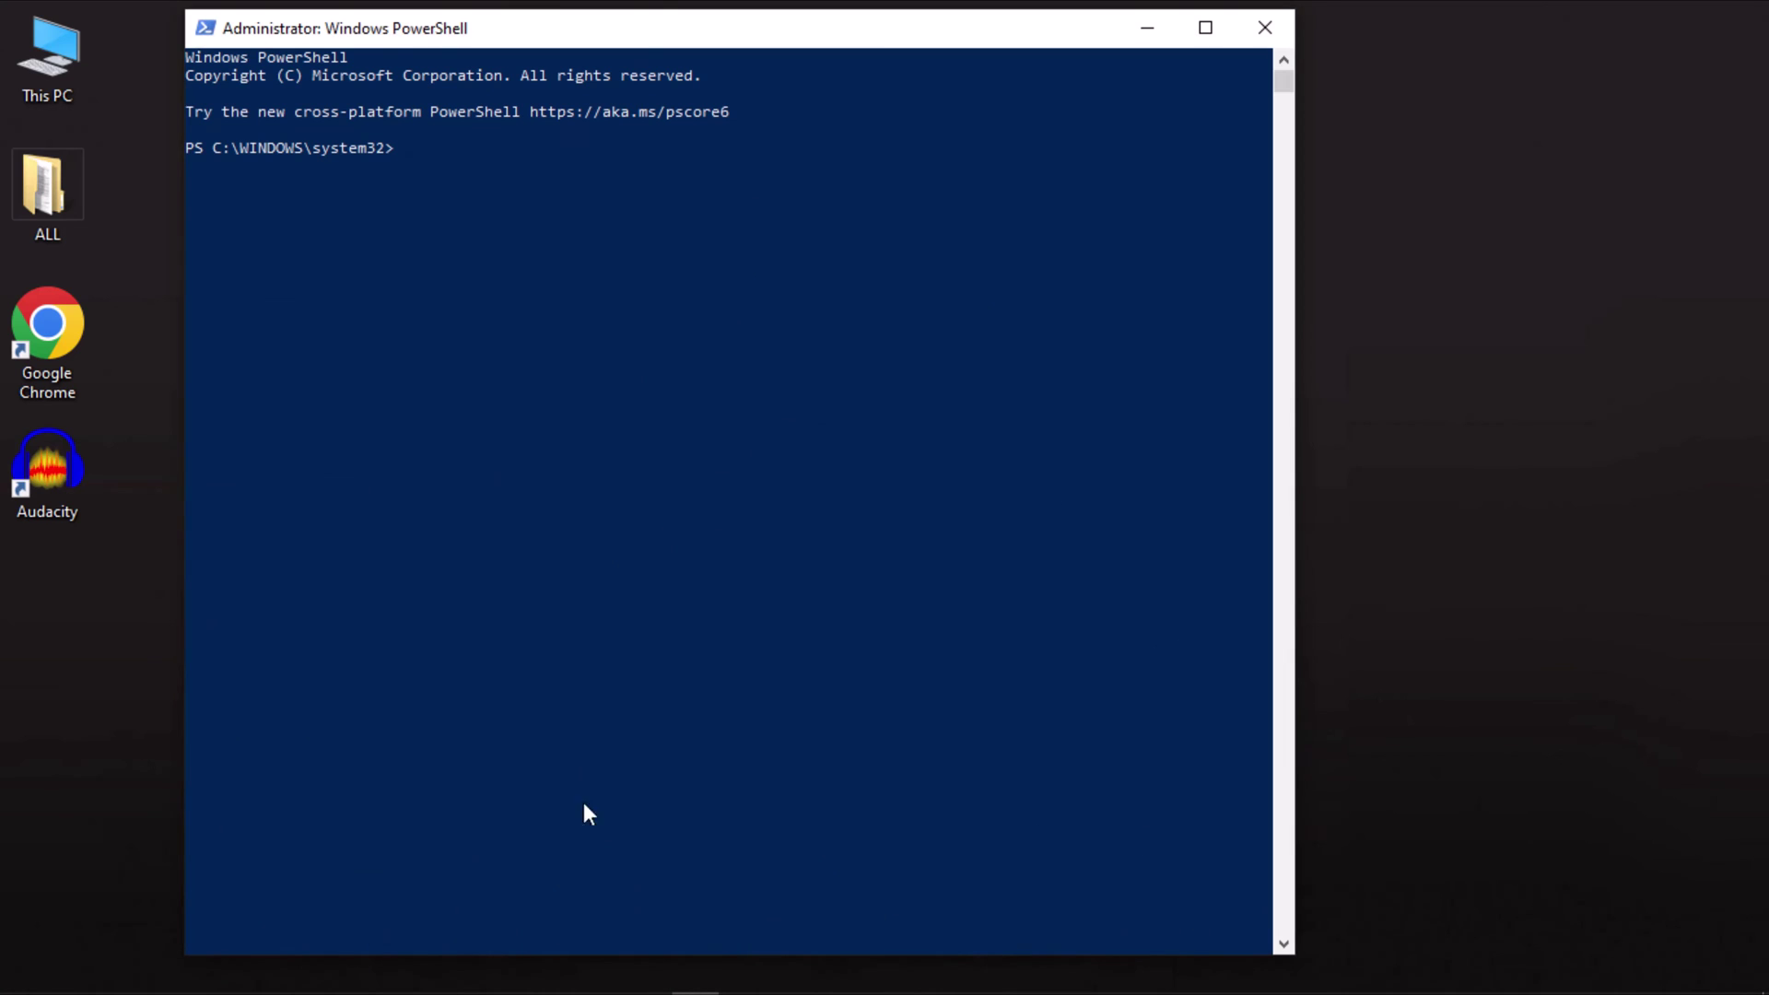
# - Copy the Get-AppXPackage re-register command from WordPad and paste it into PowerShell to run
pyautogui.hotkey('alt', 'Tab')
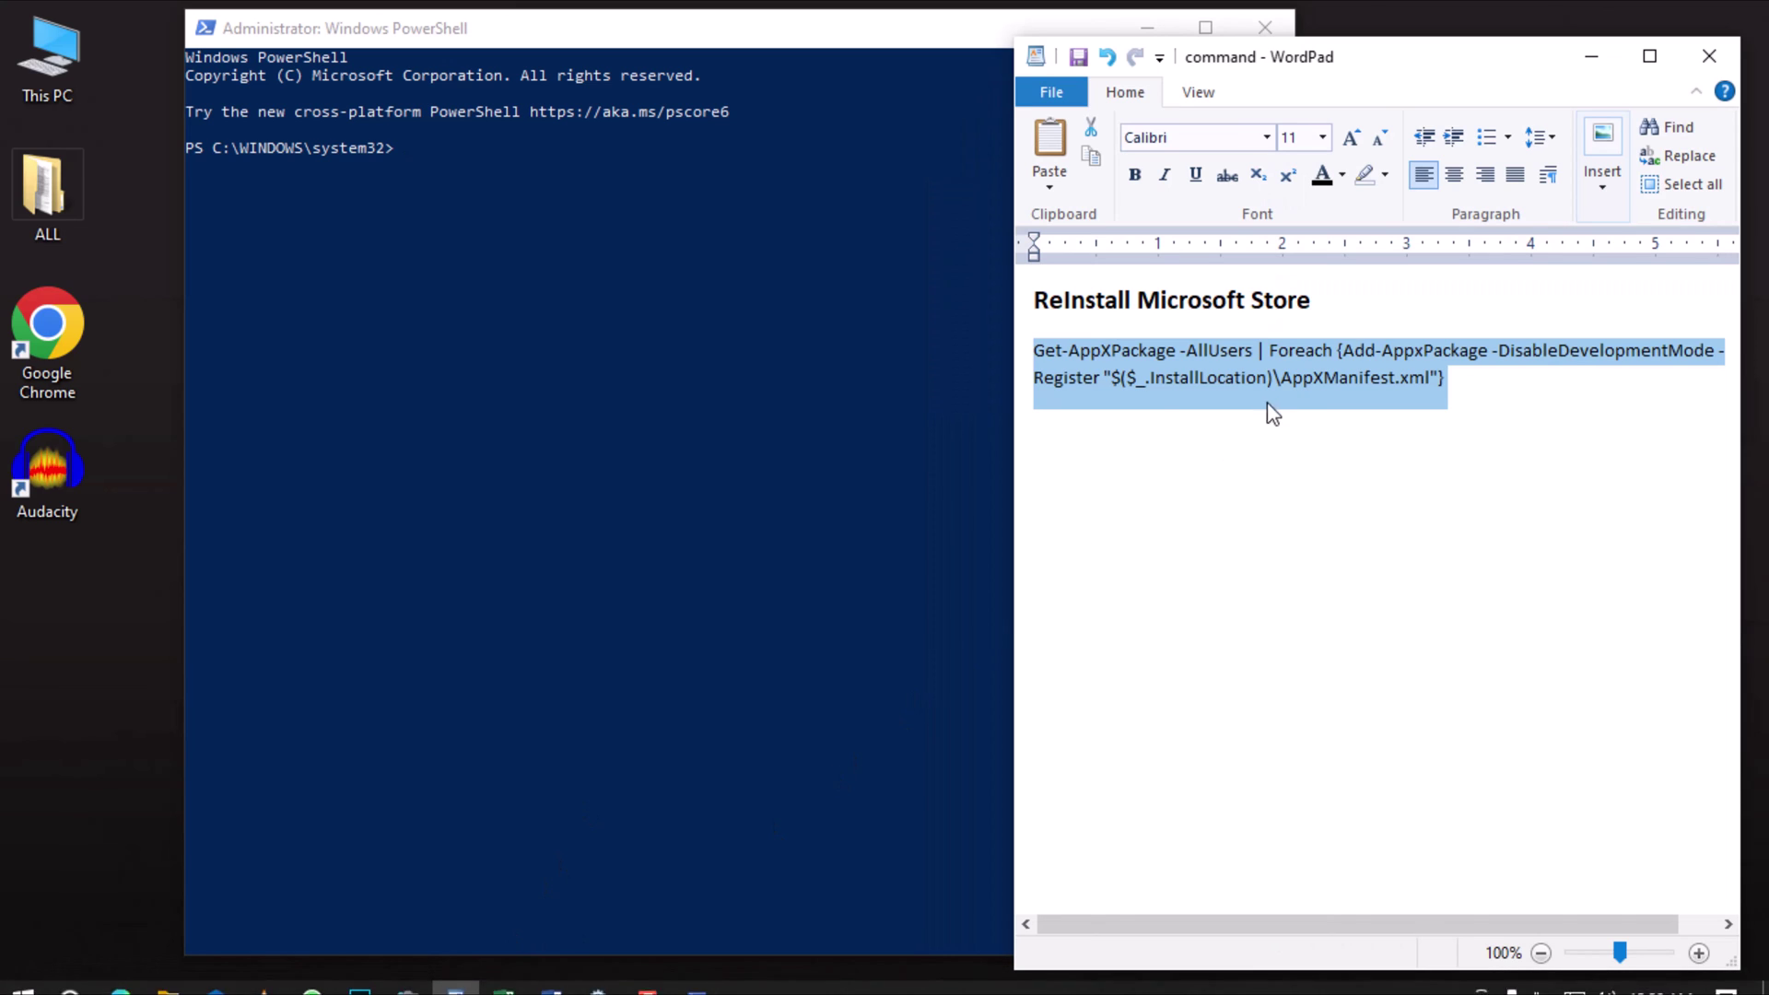
pyautogui.rightClick(1318, 385)
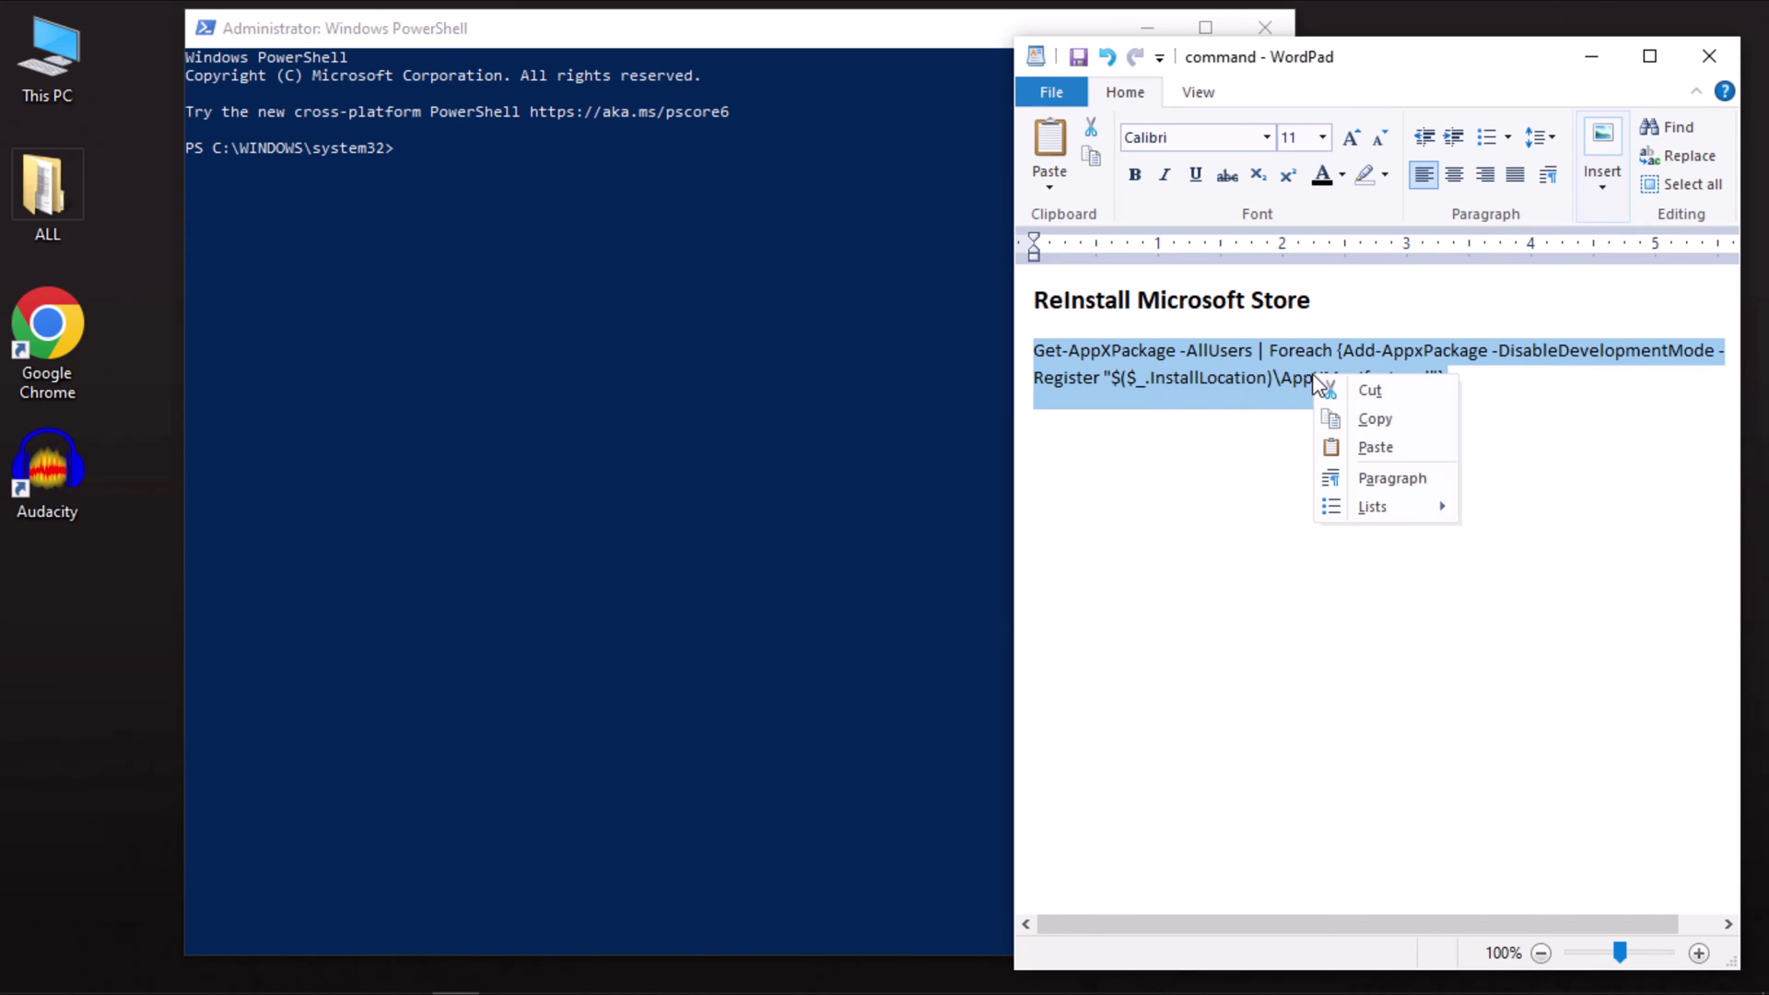
pyautogui.click(1354, 418)
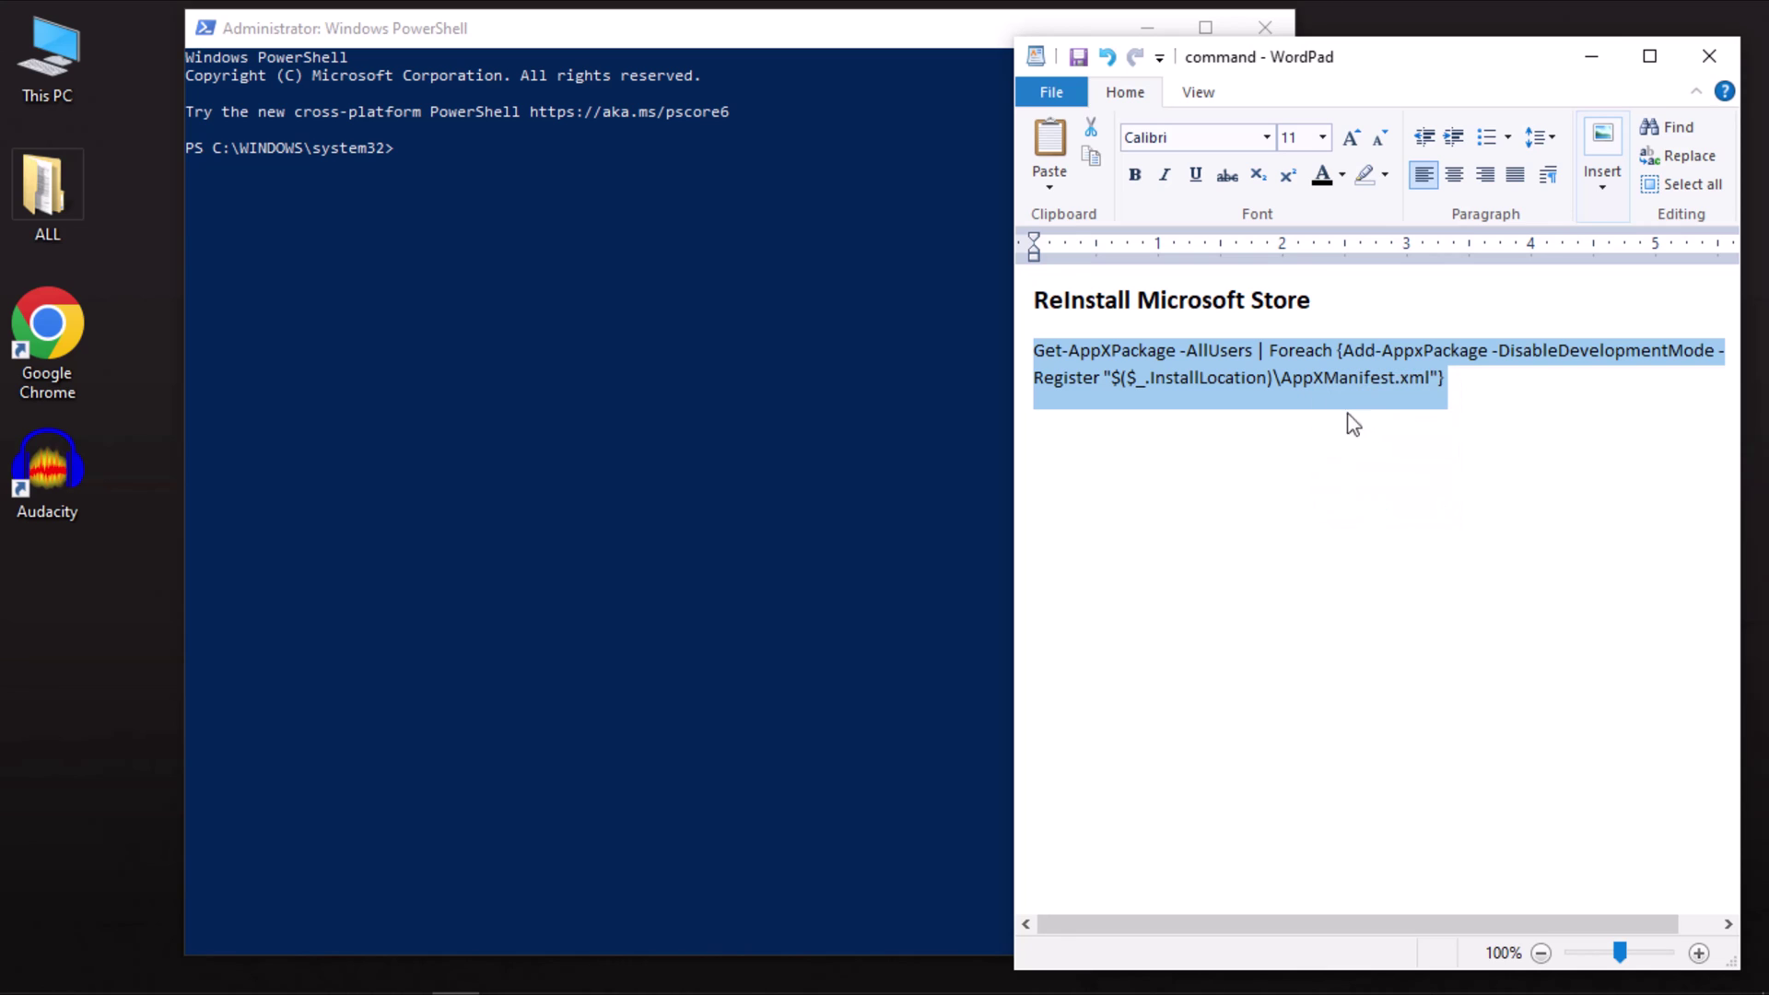
pyautogui.click(536, 173)
pyautogui.rightClick(536, 174)
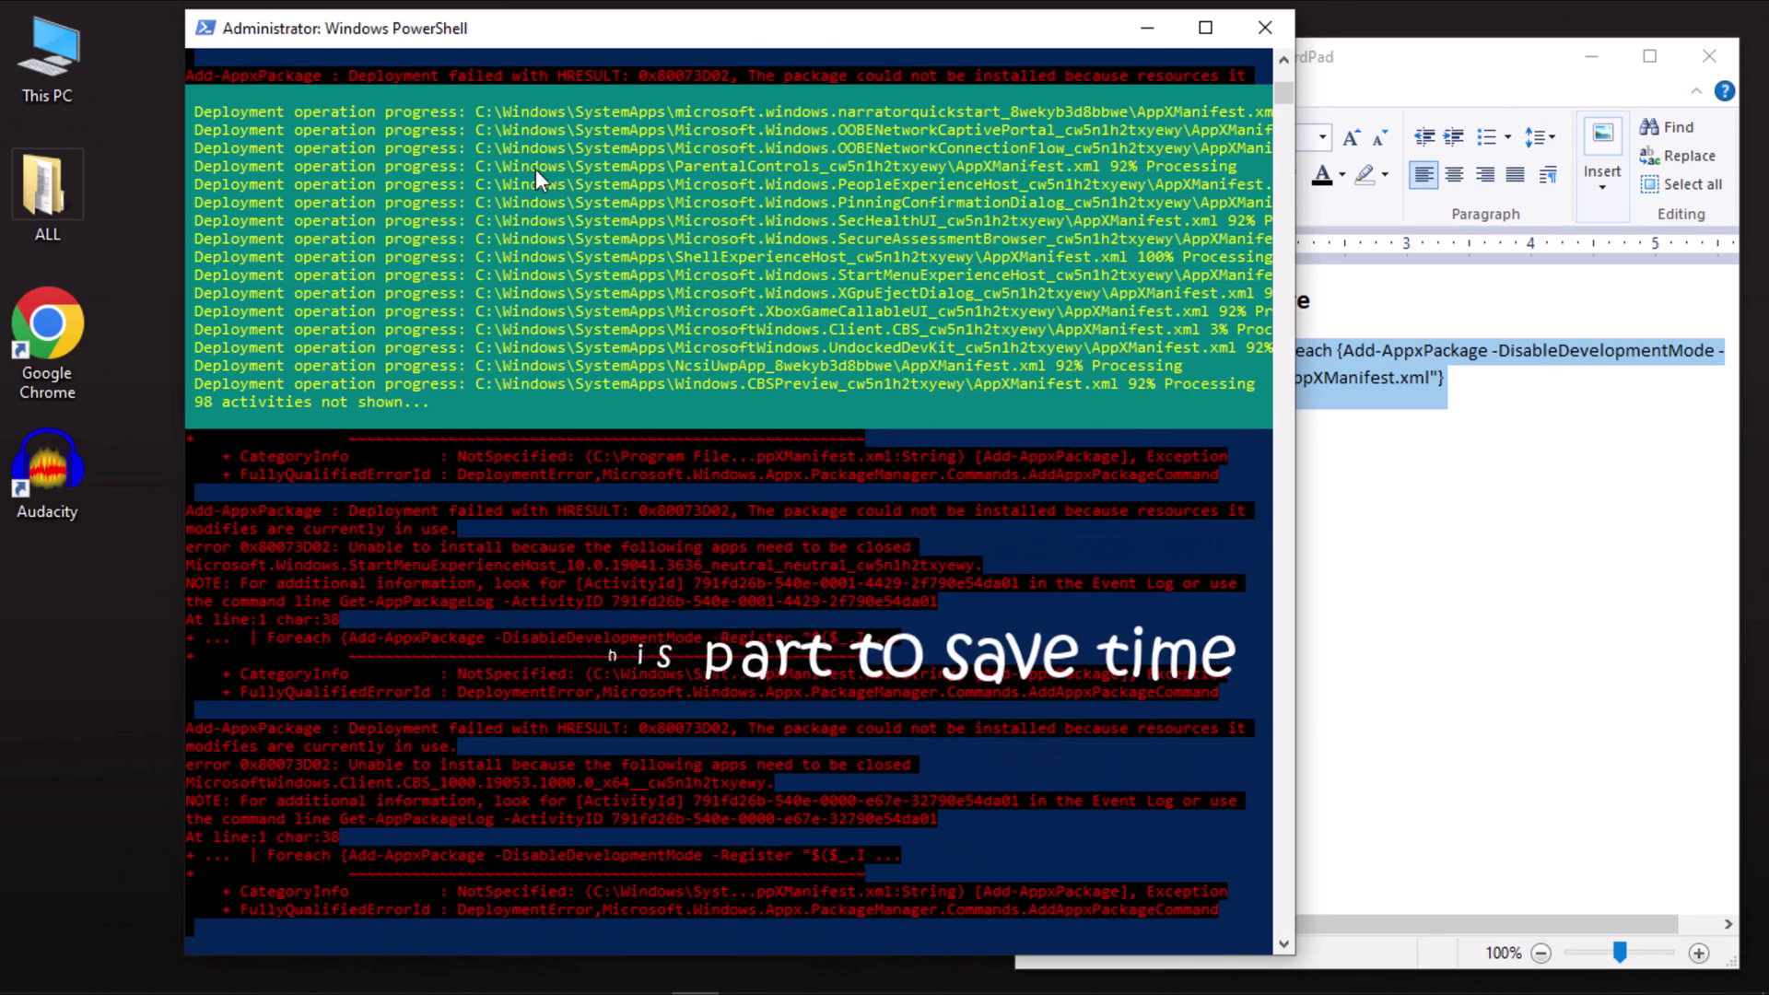
# - Exit PowerShell, then close WordPad, saving changes to command.rtf
pyautogui.write('exit')
pyautogui.press('Return')
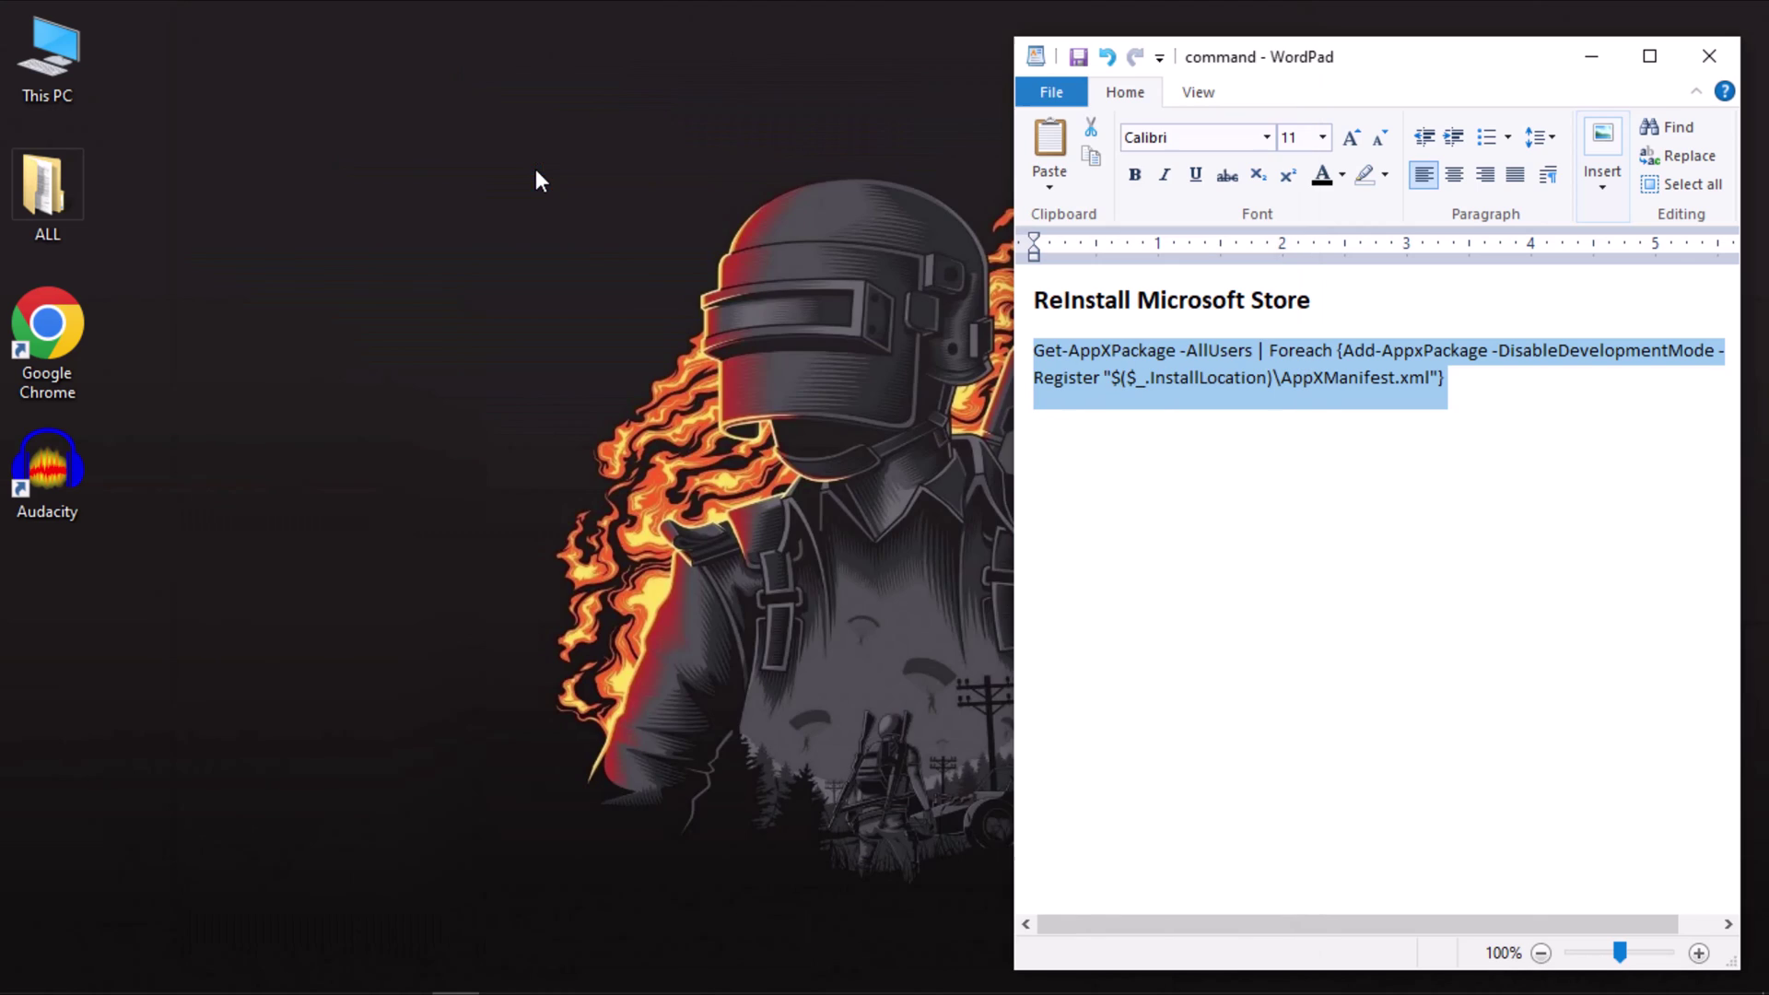
pyautogui.click(1709, 57)
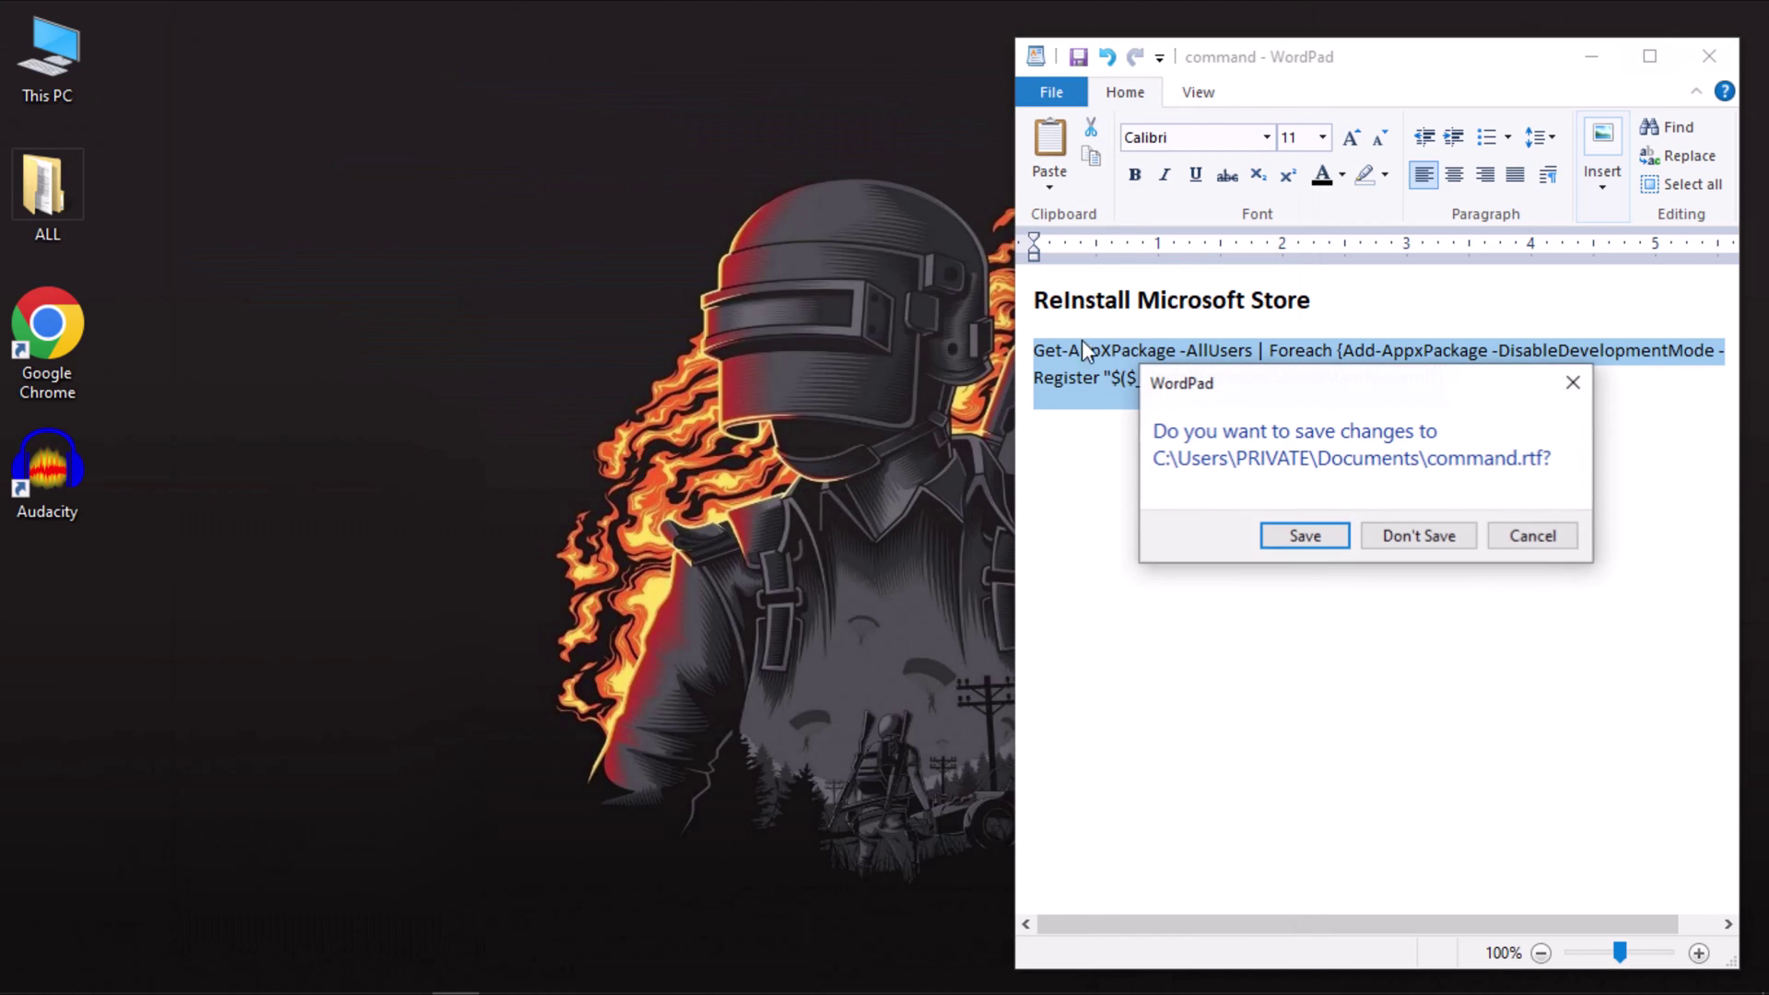
pyautogui.click(1328, 540)
# - Launch Microsoft Store from a Start search for 'store' and scroll its Home page listings
pyautogui.click(23, 974)
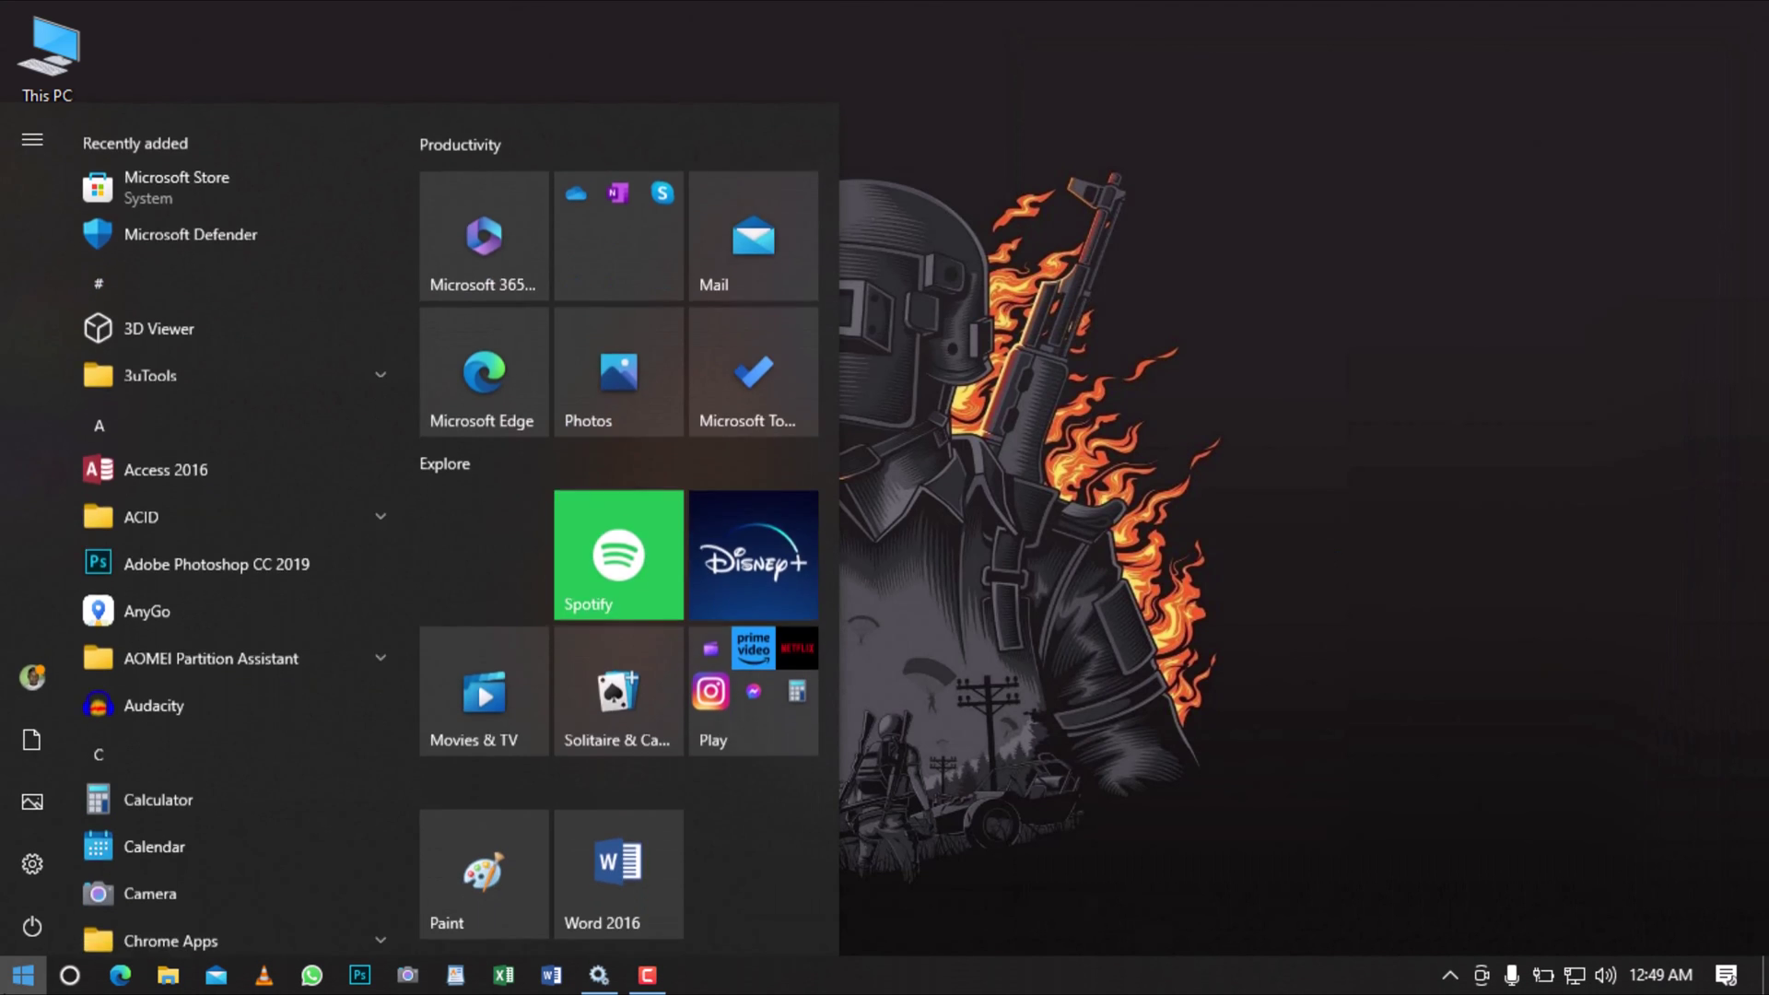
pyautogui.write('store')
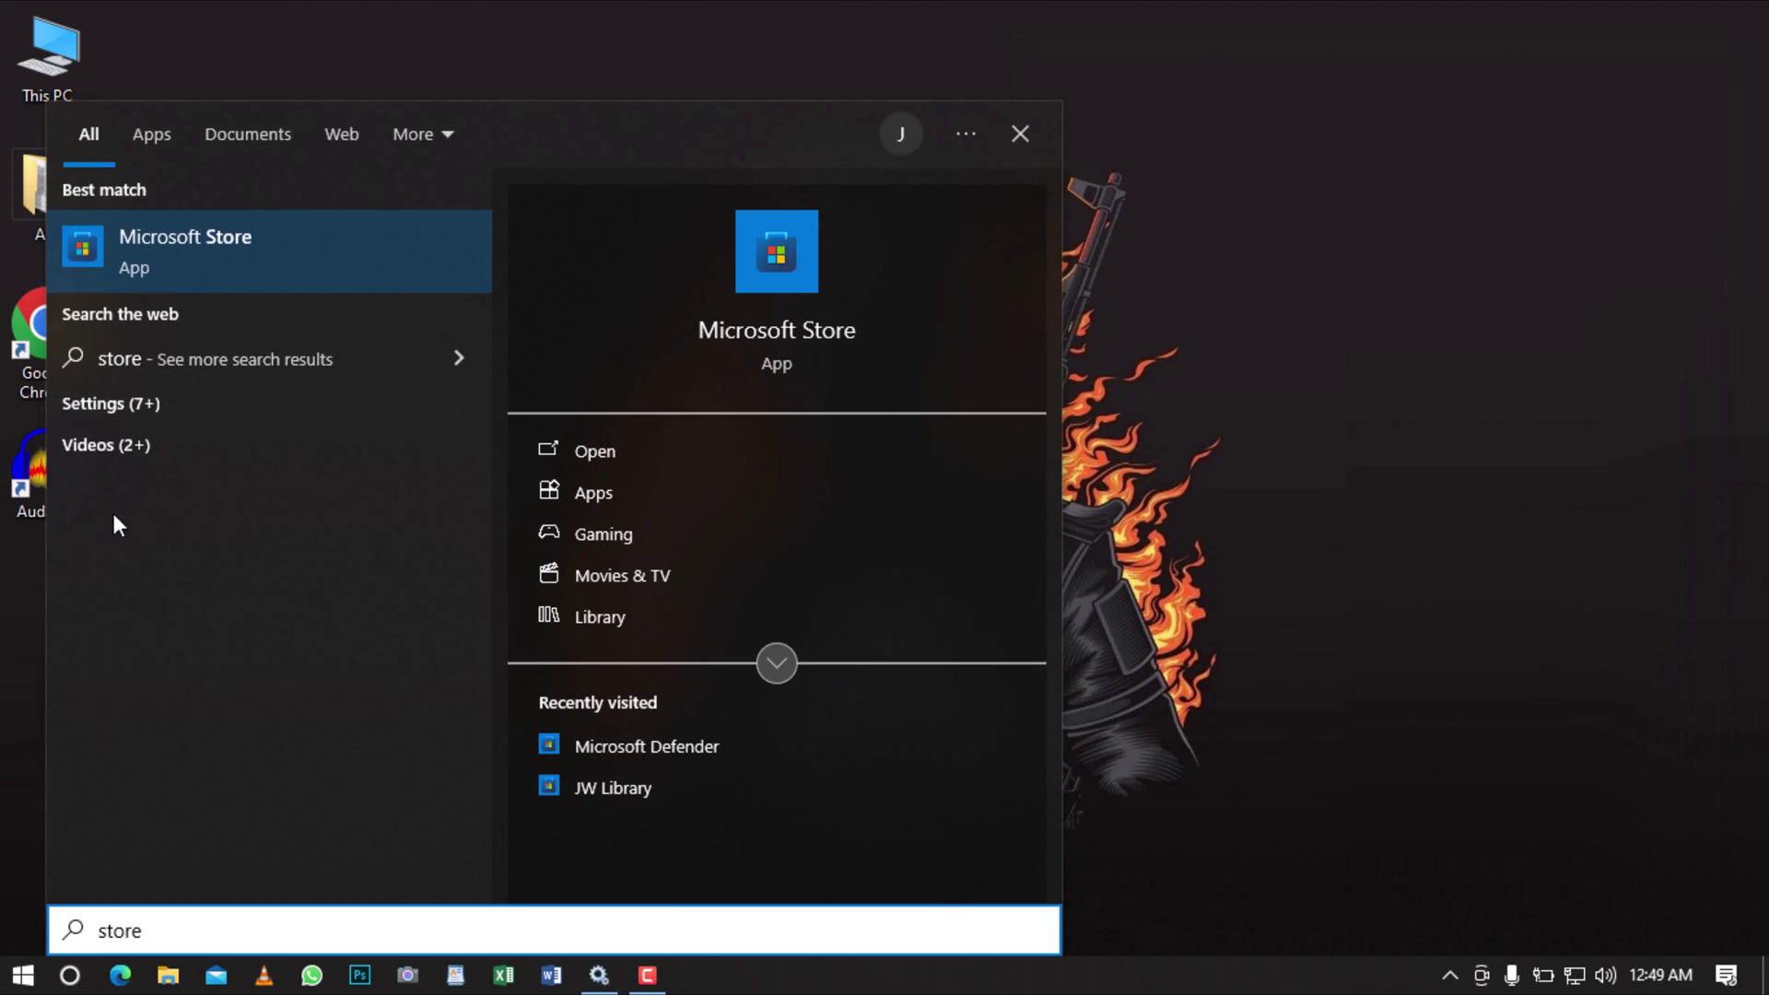
pyautogui.click(225, 258)
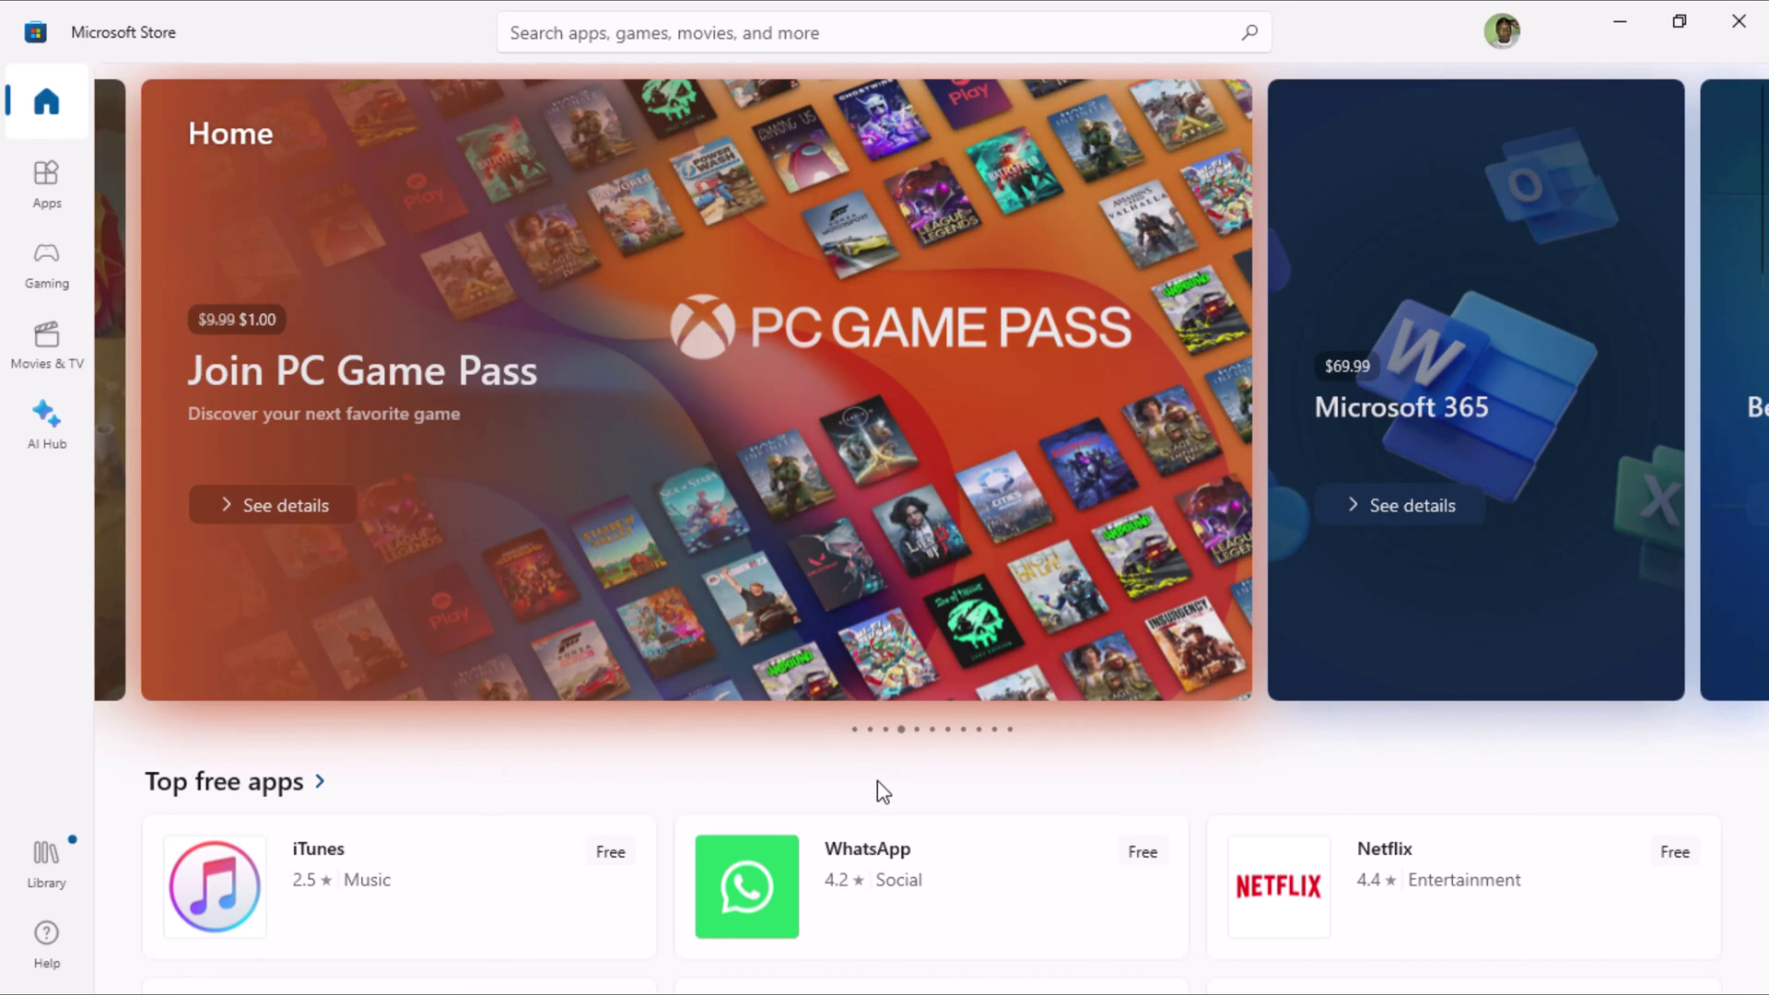
pyautogui.scroll(-10, 877, 782)
pyautogui.scroll(-12, 879, 820)
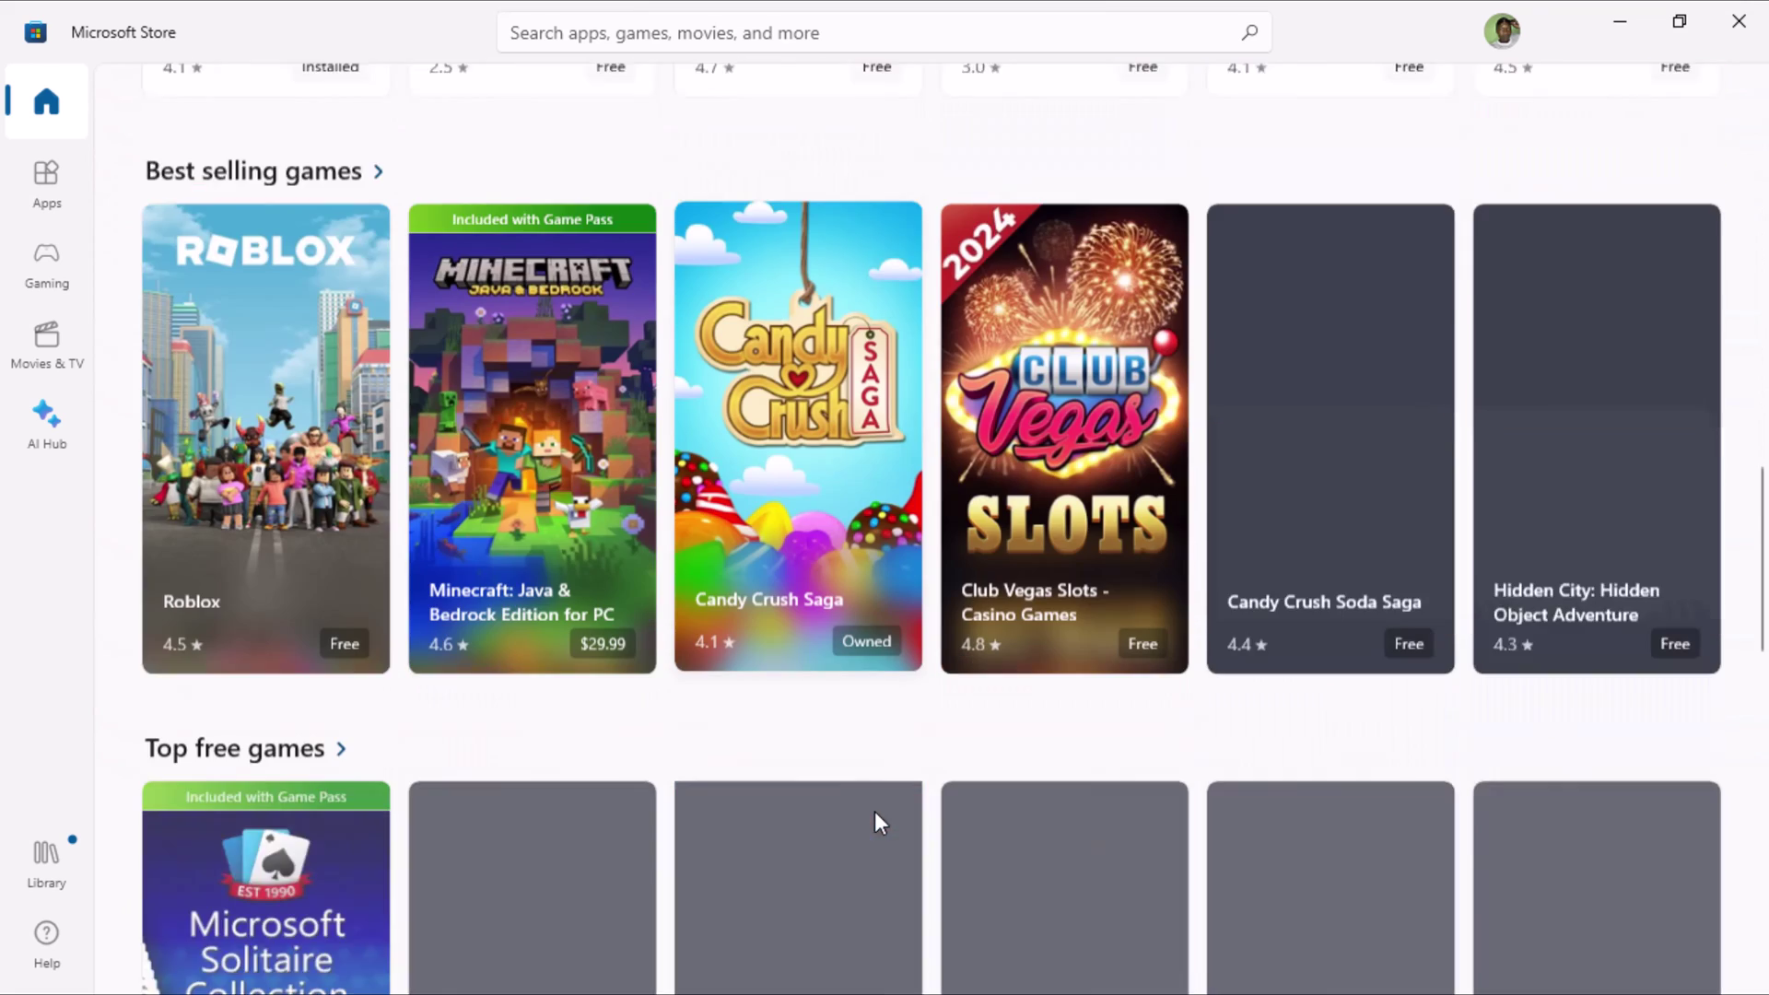
pyautogui.scroll(20, 876, 813)
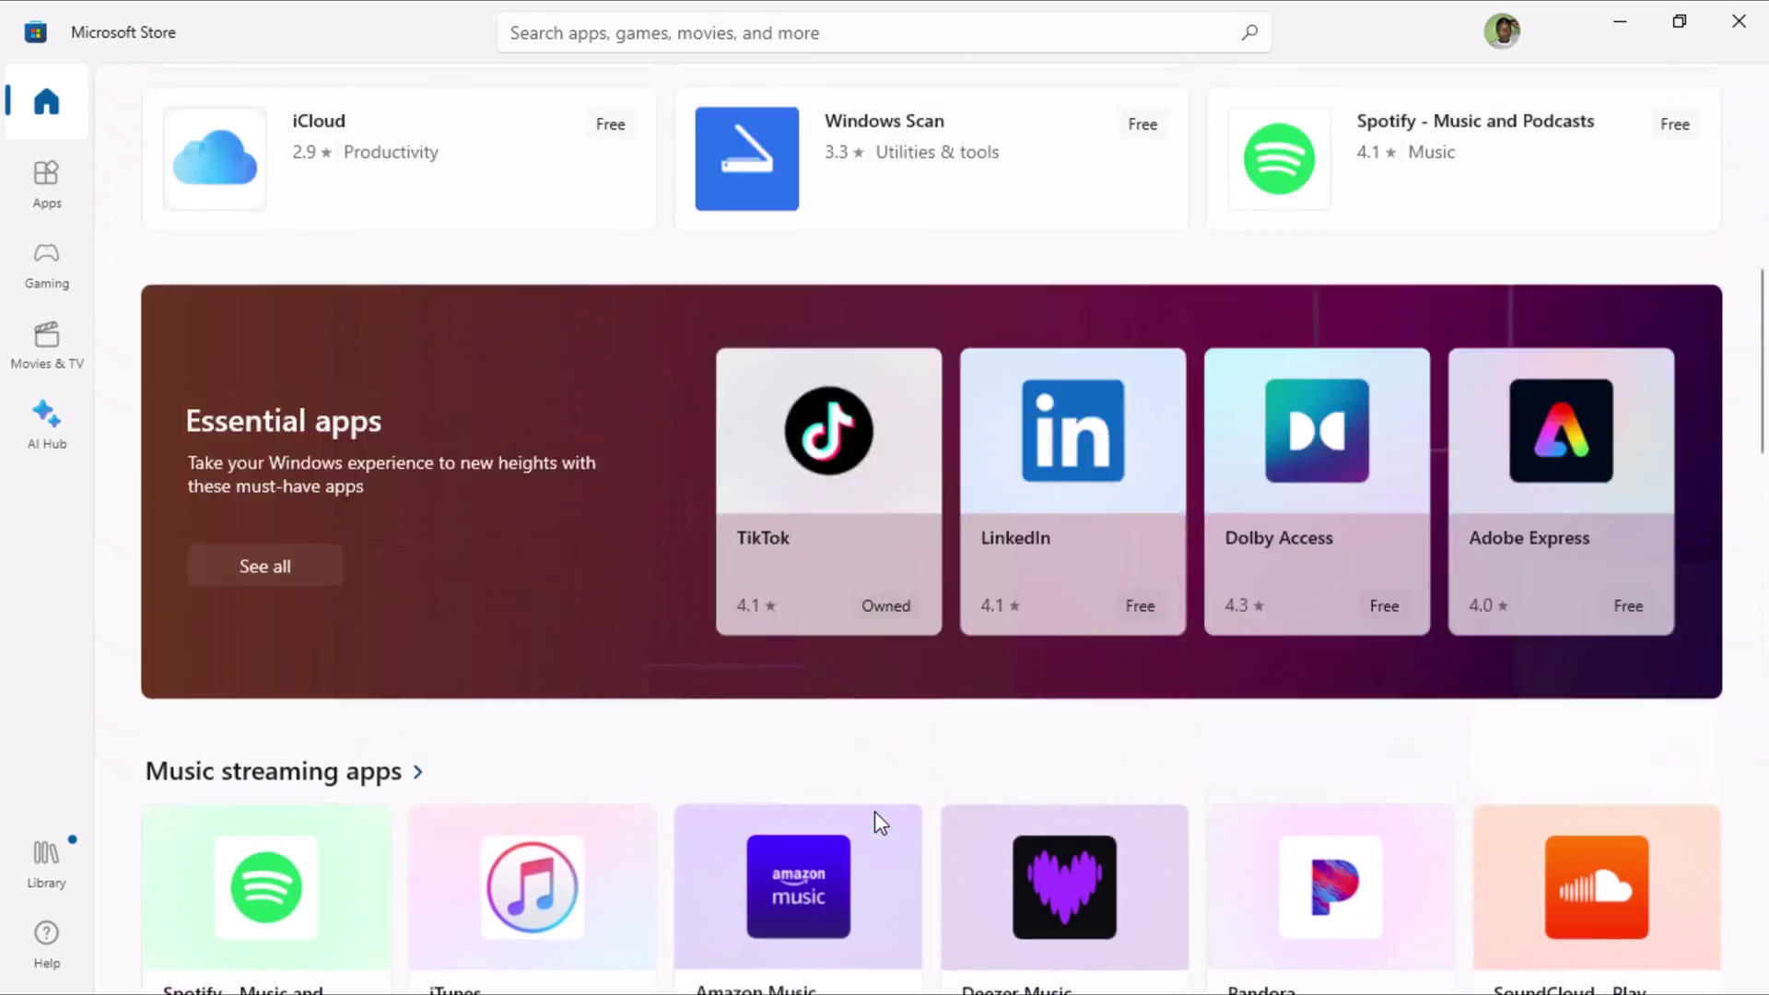